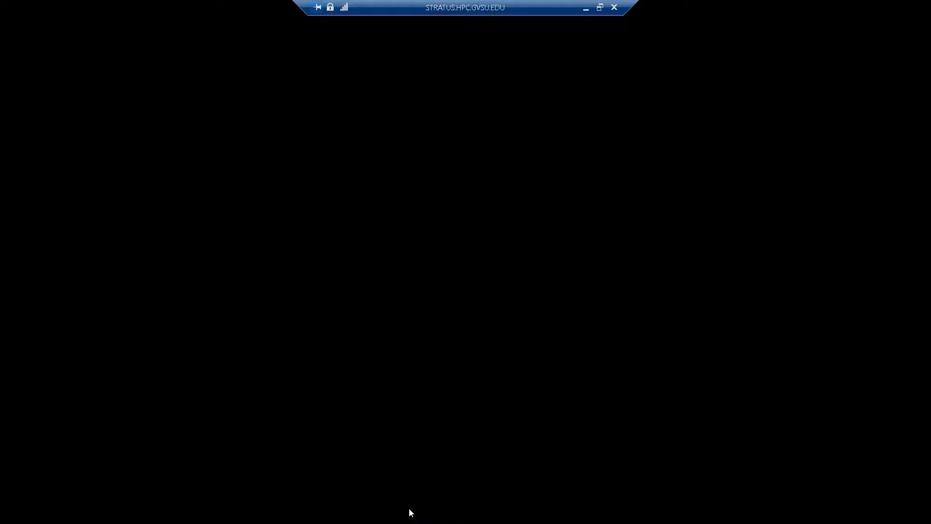
Step: Delete the existing Static Structural system from the project schematic and accept the loss of its unshared data
{"action": "left_click", "coordinate": [148, 97]}
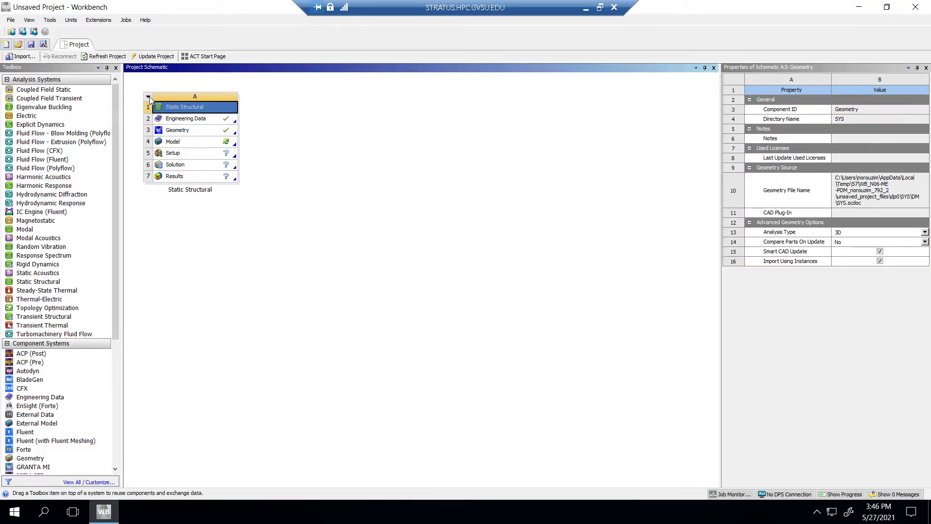
{"action": "left_click", "coordinate": [168, 177]}
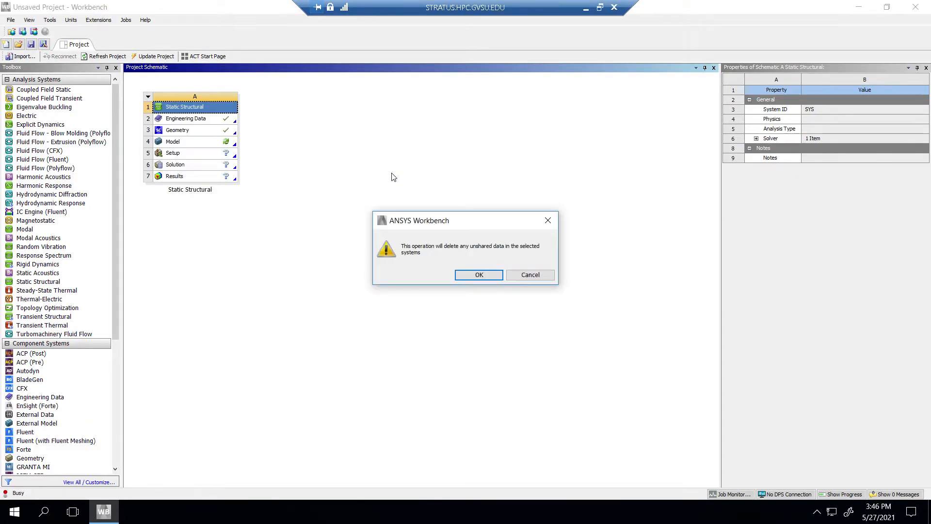
{"action": "left_click", "coordinate": [477, 280]}
Step: Switch from the remote session to the Pressure Vessel Lab document in Word and read the week 1 class activity's vessel specifications and tasks
{"action": "left_click", "coordinate": [585, 8]}
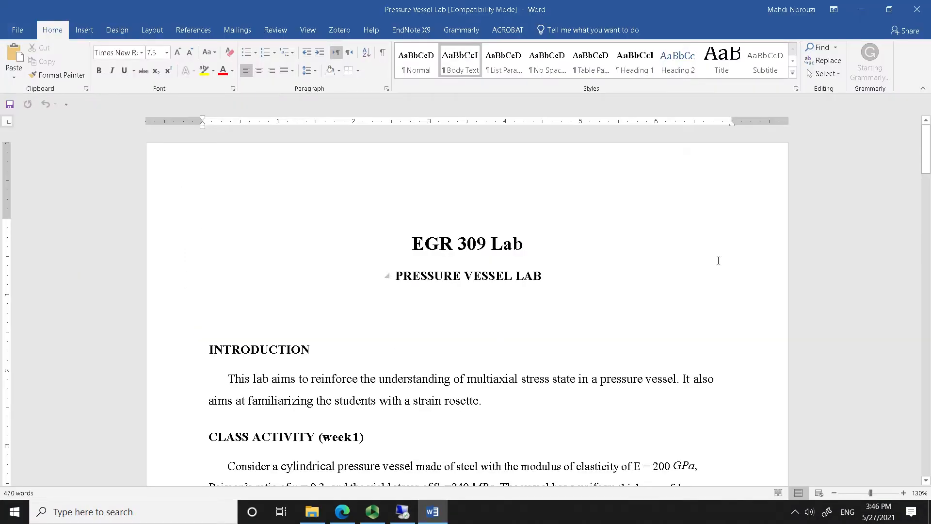
{"action": "left_click", "coordinate": [373, 511]}
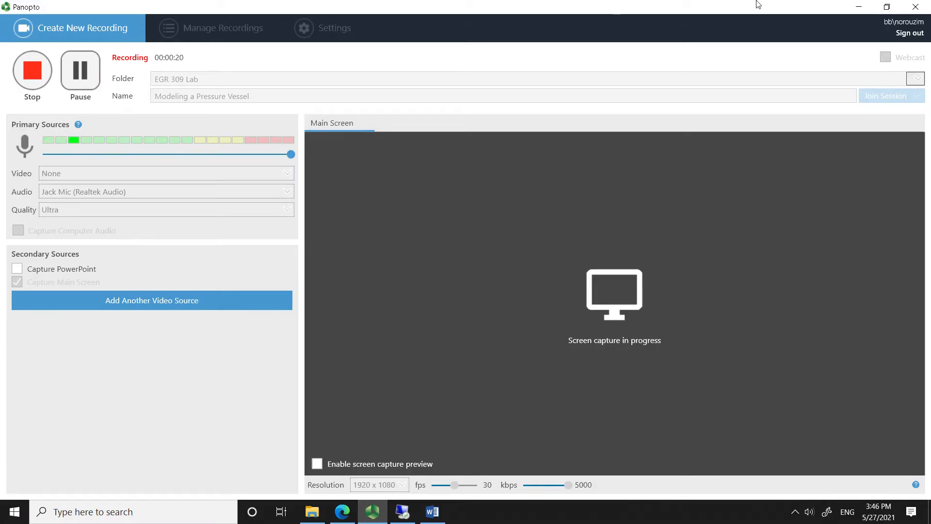
{"action": "left_click", "coordinate": [858, 7]}
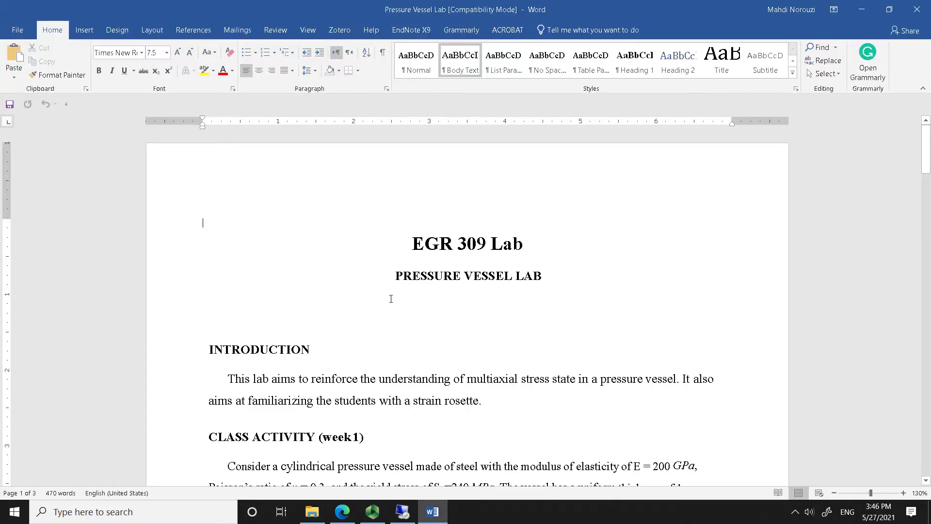
{"action": "left_click", "coordinate": [372, 512]}
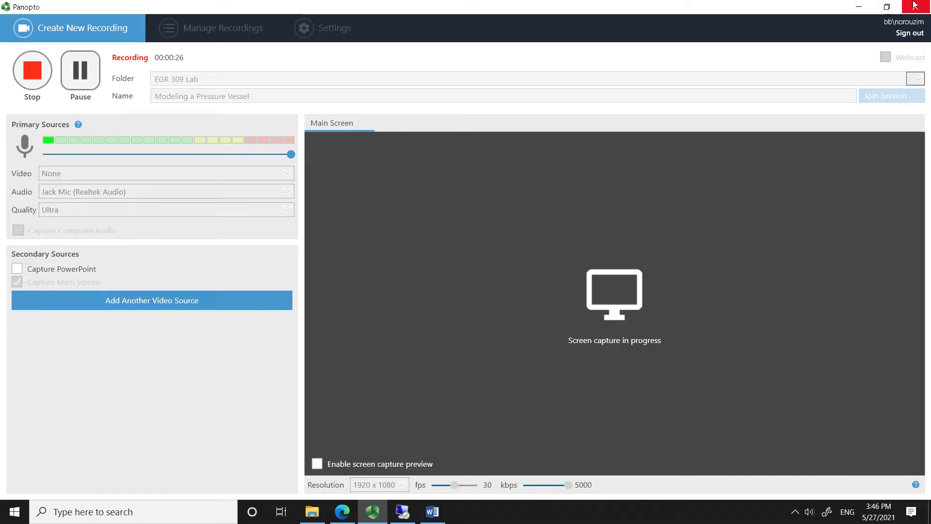
{"action": "left_click", "coordinate": [859, 7]}
{"action": "scroll", "coordinate": [513, 262], "scroll_direction": "down", "scroll_amount": 8}
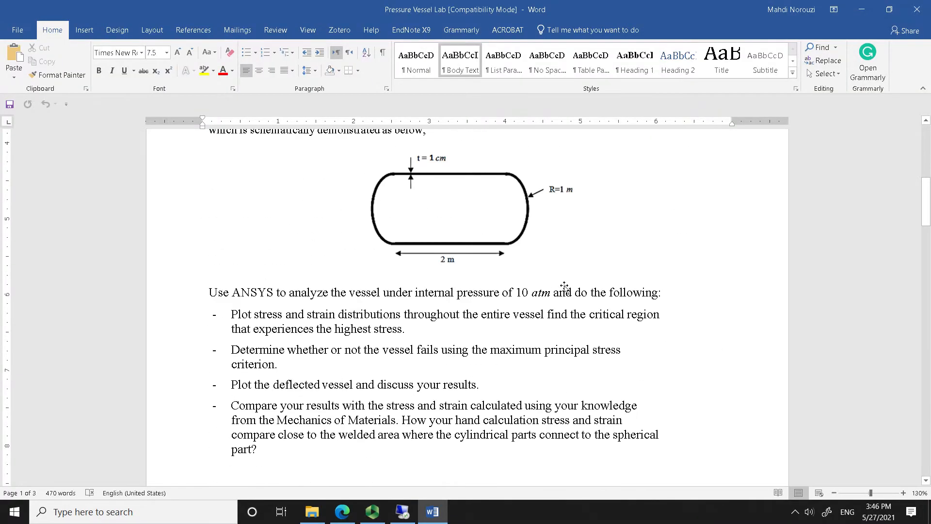
{"action": "scroll", "coordinate": [563, 287], "scroll_direction": "up", "scroll_amount": 3}
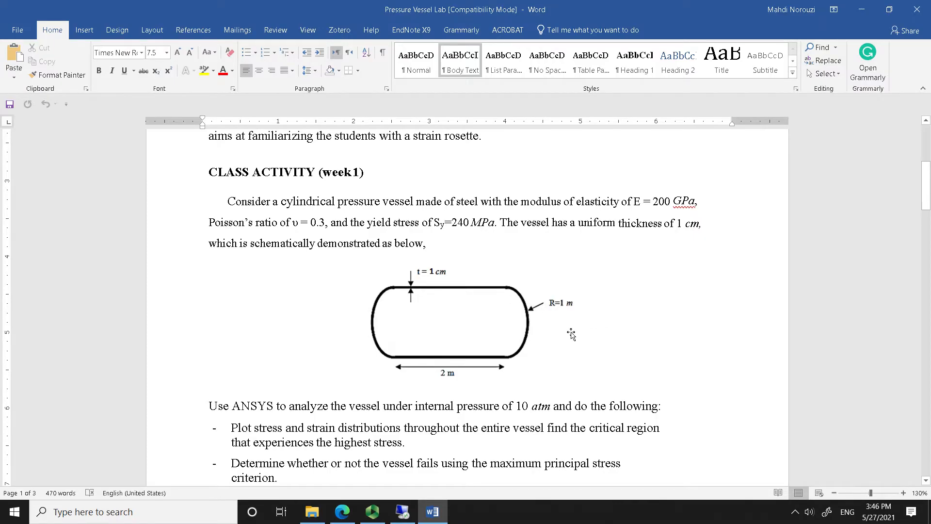
{"action": "scroll", "coordinate": [571, 334], "scroll_direction": "down", "scroll_amount": 5}
{"action": "scroll", "coordinate": [502, 311], "scroll_direction": "up", "scroll_amount": 1}
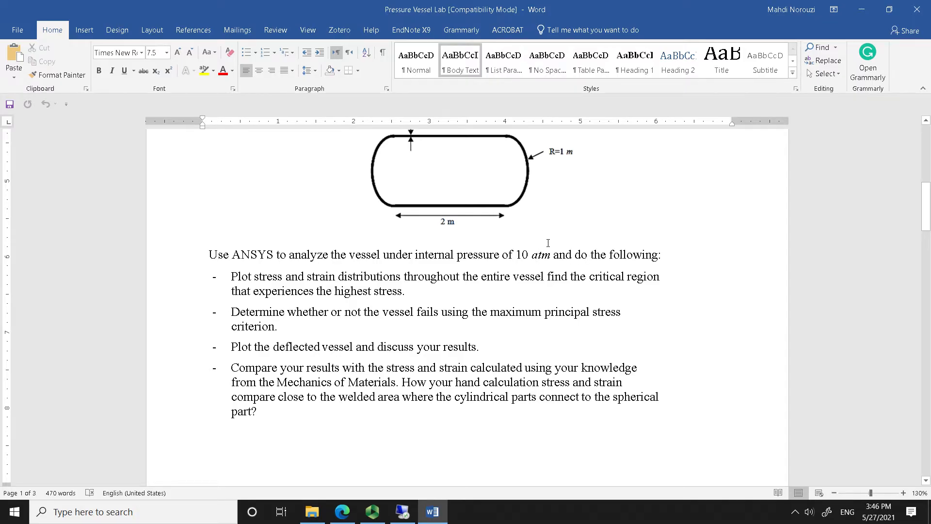
{"action": "scroll", "coordinate": [418, 309], "scroll_direction": "down", "scroll_amount": 15}
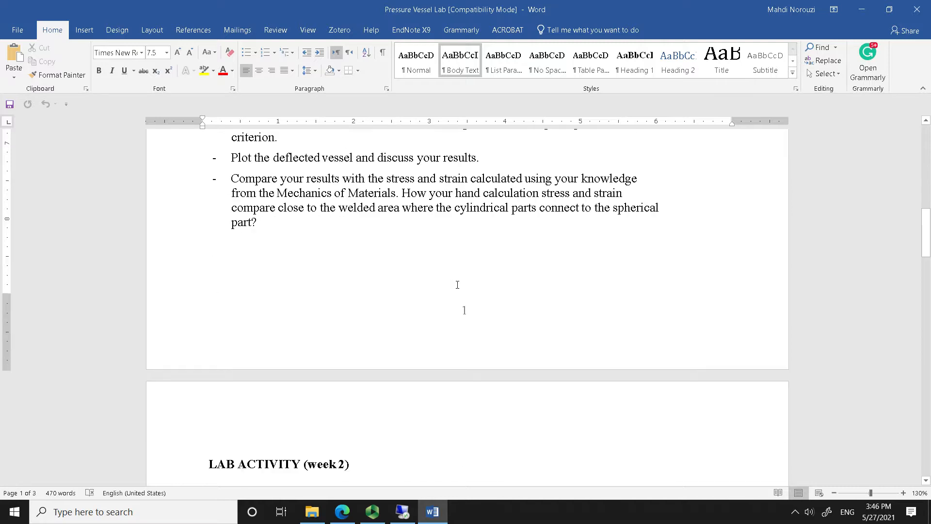
Step: Look through the lab document's tank photo, lab procedure and deliverables, and recheck the week 1 vessel schematic
{"action": "scroll", "coordinate": [461, 296], "scroll_direction": "down", "scroll_amount": 3}
{"action": "scroll", "coordinate": [508, 284], "scroll_direction": "up", "scroll_amount": 5}
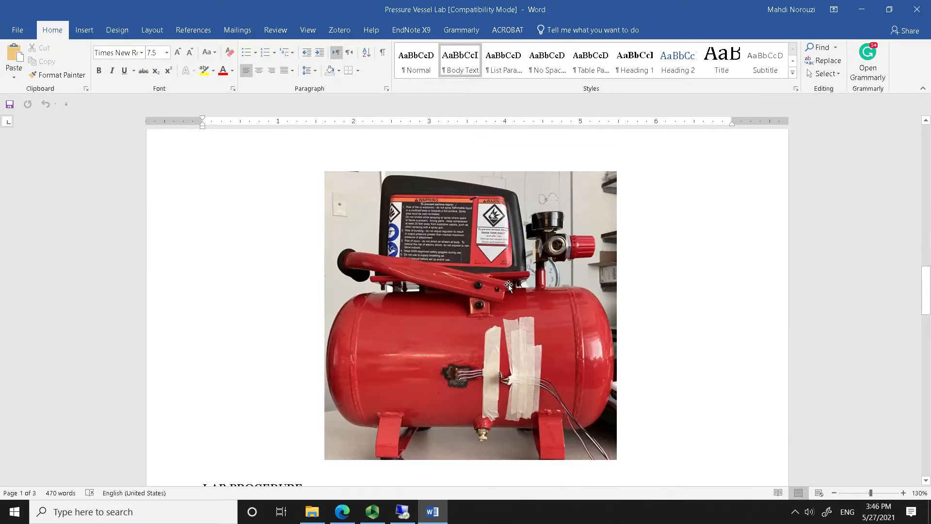
{"action": "scroll", "coordinate": [565, 286], "scroll_direction": "up", "scroll_amount": 1}
{"action": "scroll", "coordinate": [577, 289], "scroll_direction": "down", "scroll_amount": 4}
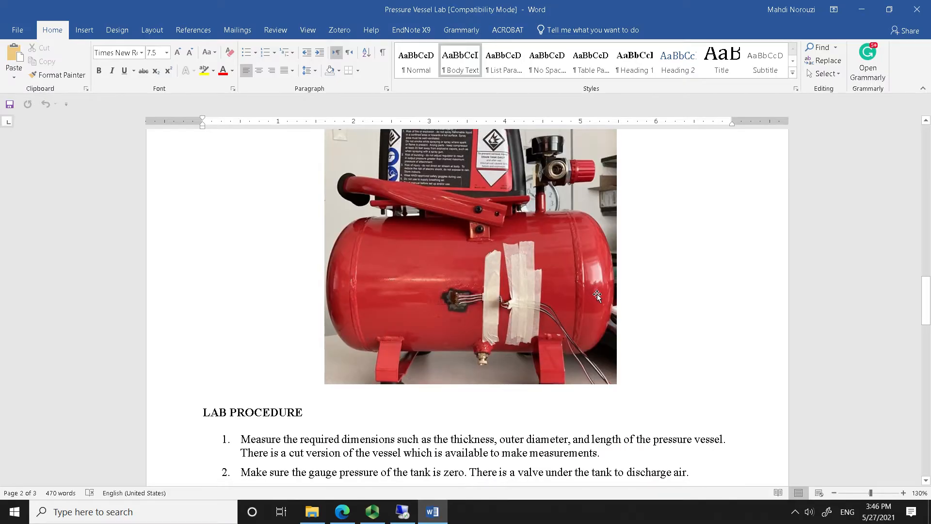
{"action": "scroll", "coordinate": [631, 299], "scroll_direction": "up", "scroll_amount": 1}
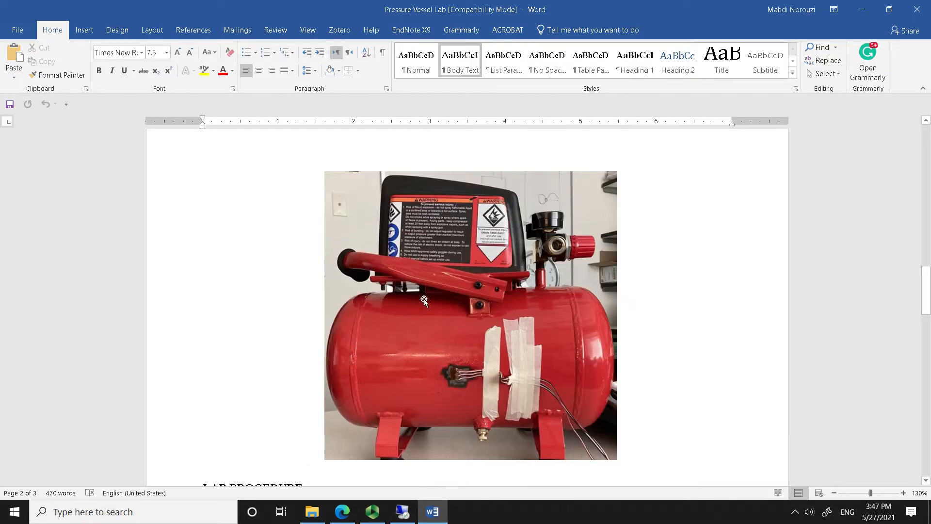
{"action": "scroll", "coordinate": [633, 345], "scroll_direction": "down", "scroll_amount": 1}
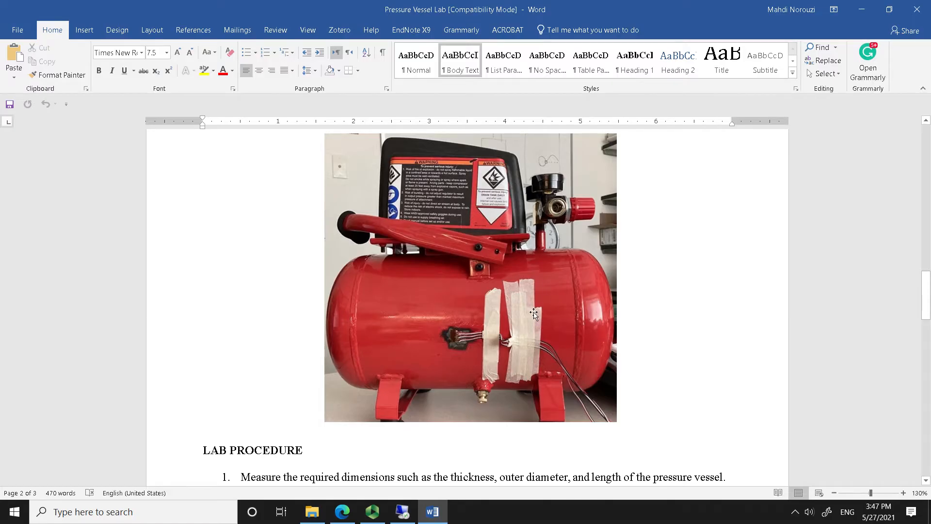
{"action": "scroll", "coordinate": [526, 374], "scroll_direction": "down", "scroll_amount": 1}
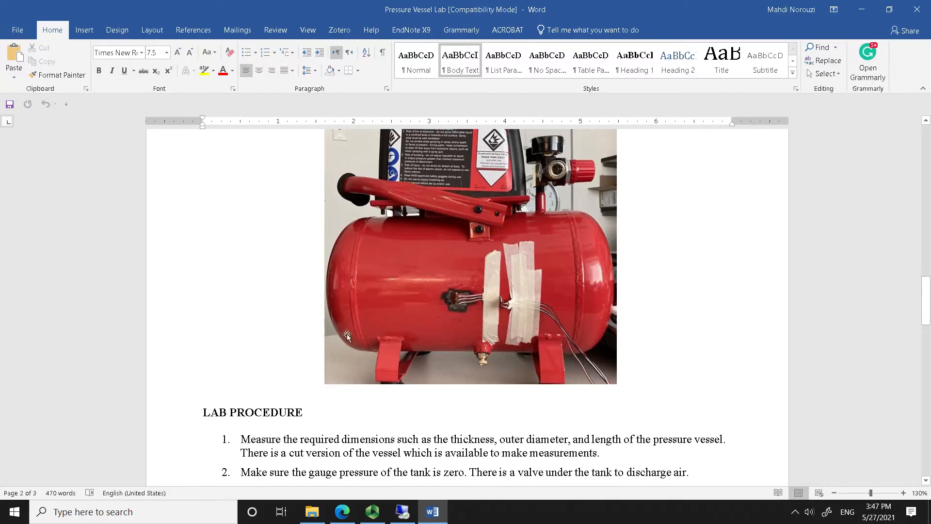
{"action": "scroll", "coordinate": [573, 320], "scroll_direction": "up", "scroll_amount": 1}
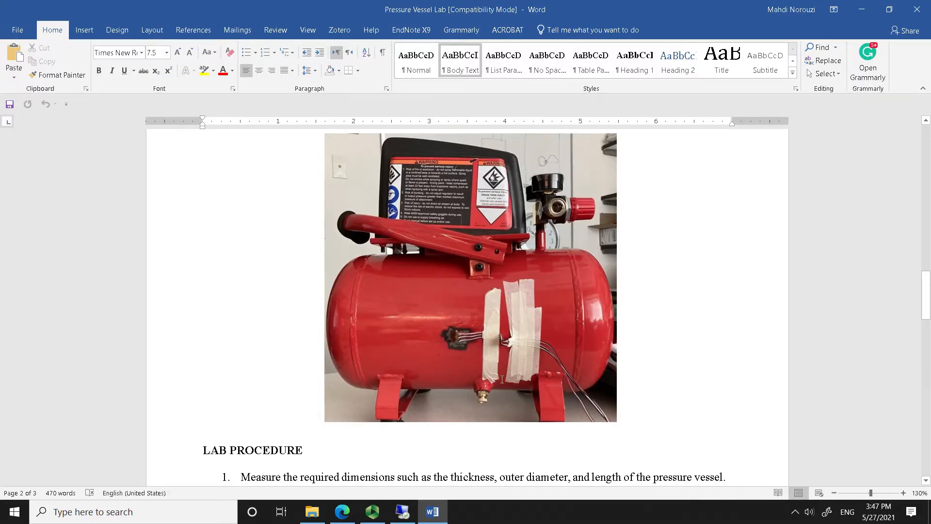
{"action": "scroll", "coordinate": [491, 383], "scroll_direction": "down", "scroll_amount": 10}
{"action": "scroll", "coordinate": [489, 361], "scroll_direction": "down", "scroll_amount": 6}
{"action": "scroll", "coordinate": [488, 360], "scroll_direction": "up", "scroll_amount": 15}
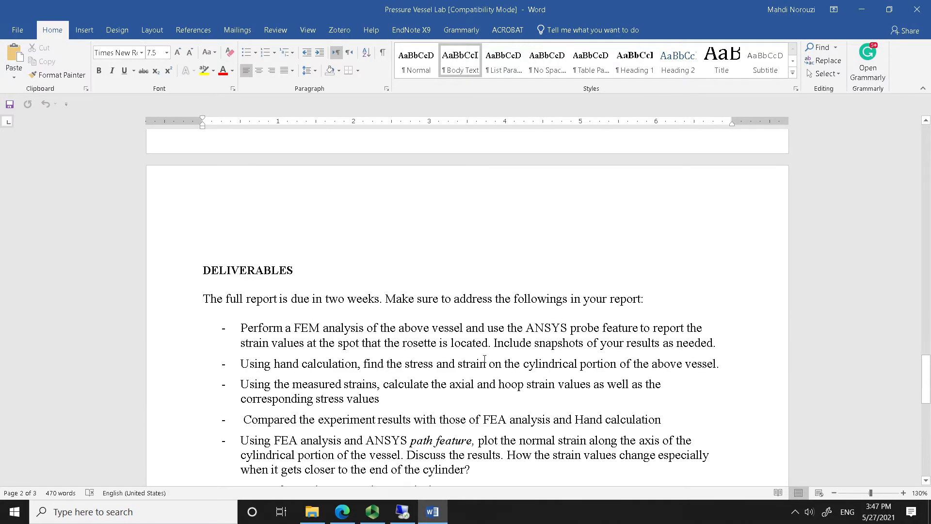
{"action": "scroll", "coordinate": [483, 328], "scroll_direction": "up", "scroll_amount": 20}
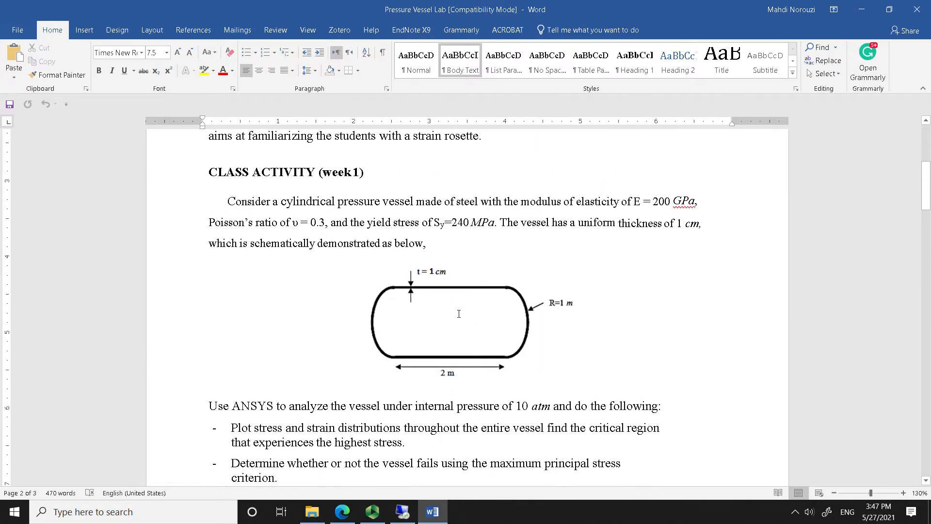
{"action": "scroll", "coordinate": [501, 275], "scroll_direction": "down", "scroll_amount": 2}
Step: Switch back to ANSYS Workbench in the remote session and add a Static Structural analysis system to the empty project schematic
{"action": "left_click", "coordinate": [861, 10]}
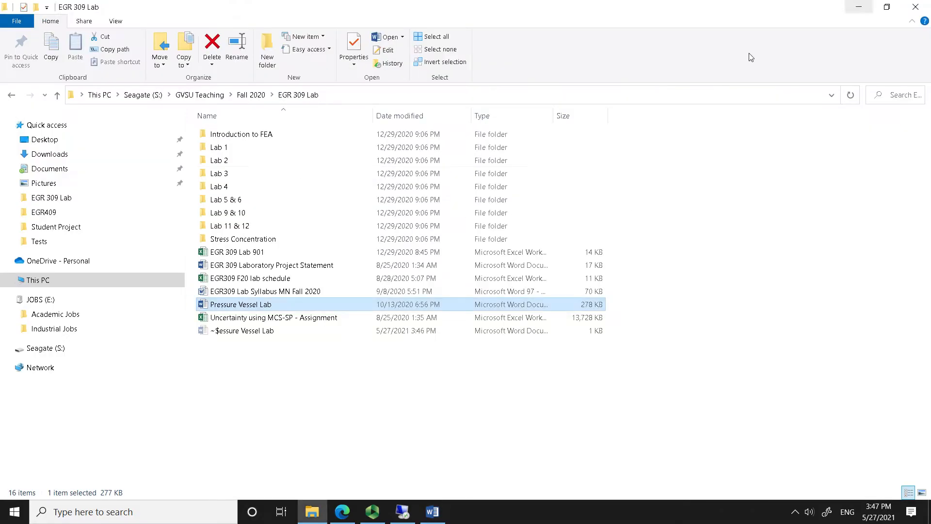
{"action": "left_click", "coordinate": [859, 7]}
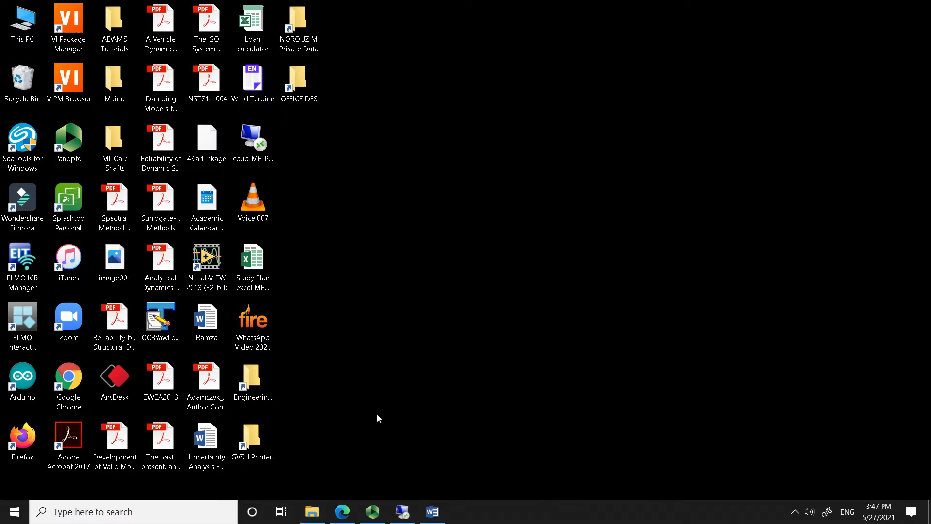
{"action": "left_click", "coordinate": [410, 521]}
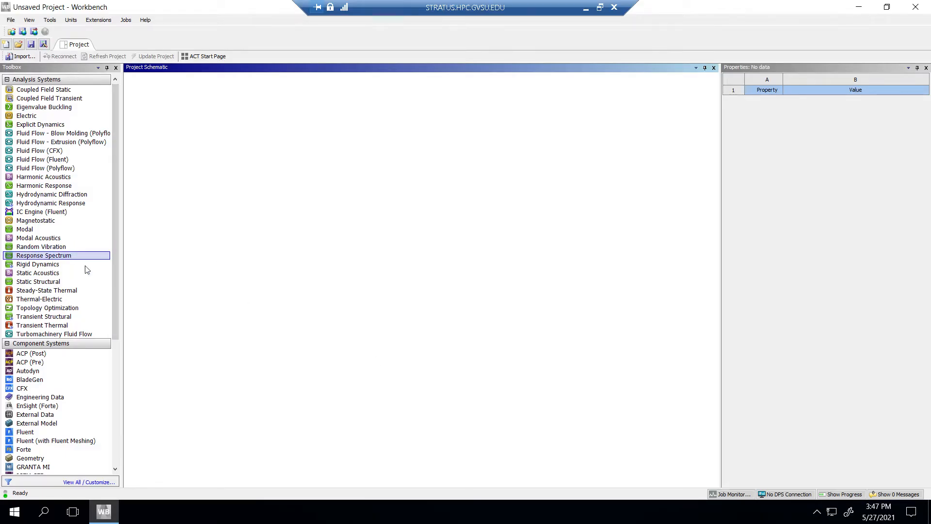
{"action": "left_click", "coordinate": [39, 281]}
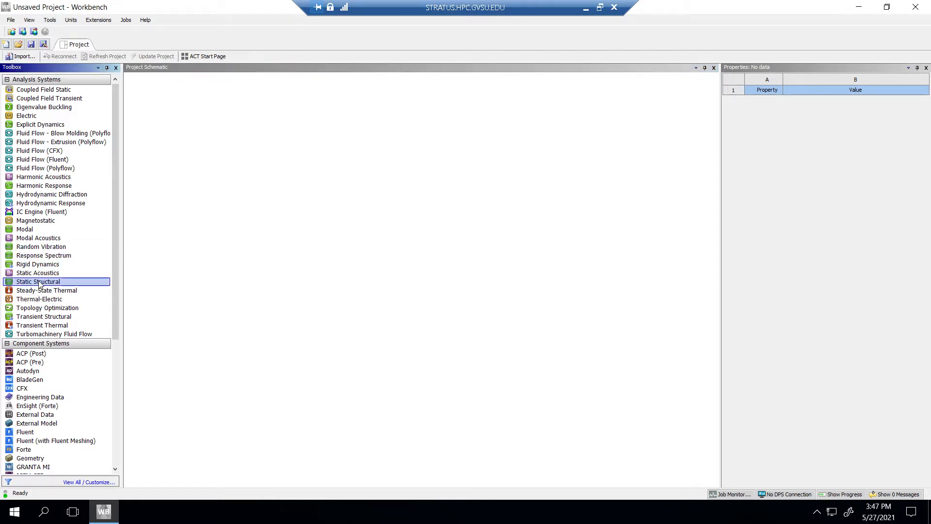
{"action": "double_click", "coordinate": [39, 281]}
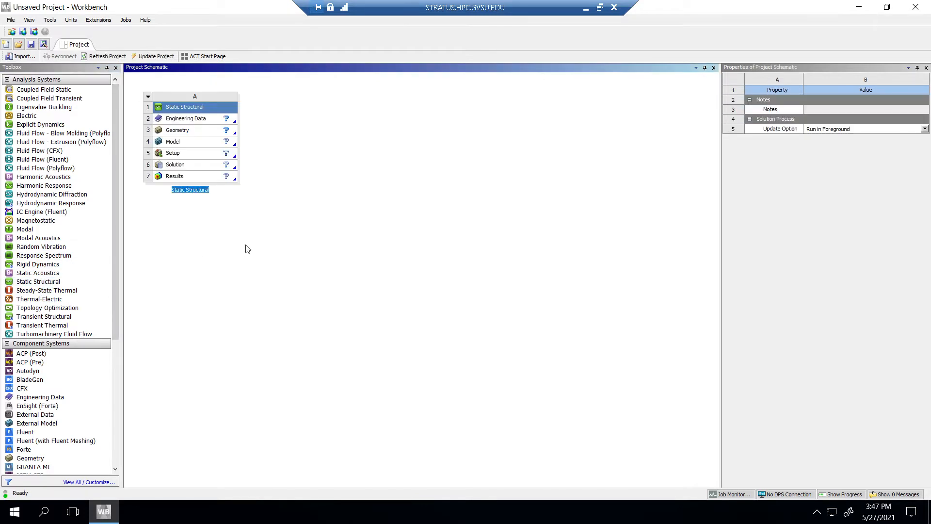
Step: Add Structural Steel from the General Materials library to the system's Engineering Data, and close the Engineering Data view
{"action": "double_click", "coordinate": [197, 119]}
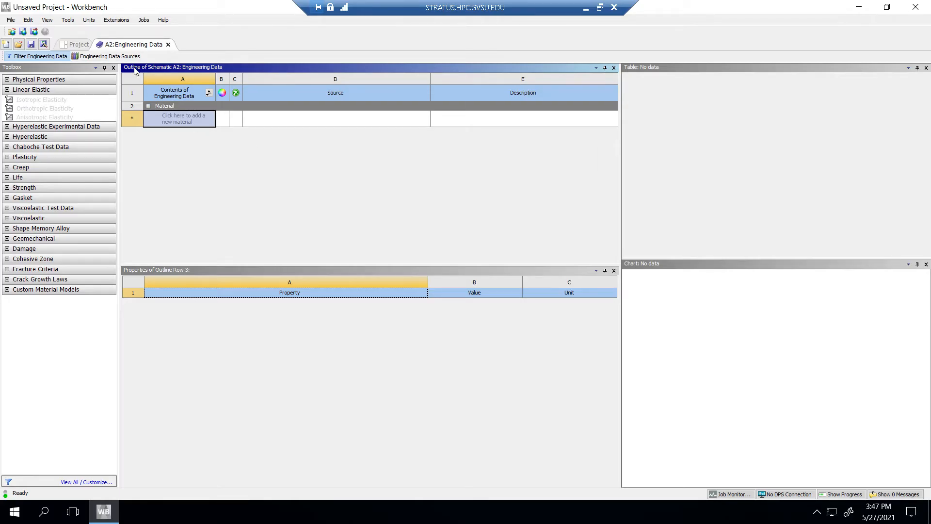
{"action": "left_click", "coordinate": [108, 57]}
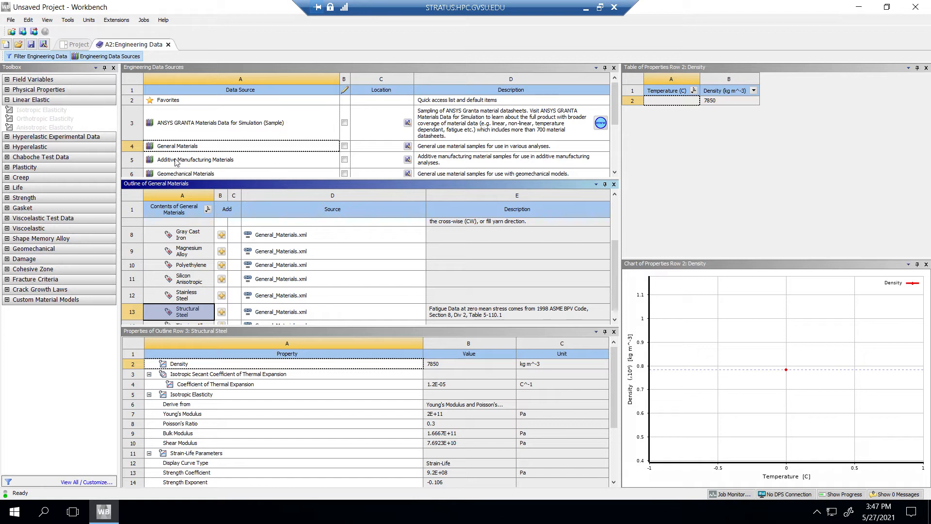
{"action": "left_click", "coordinate": [186, 145]}
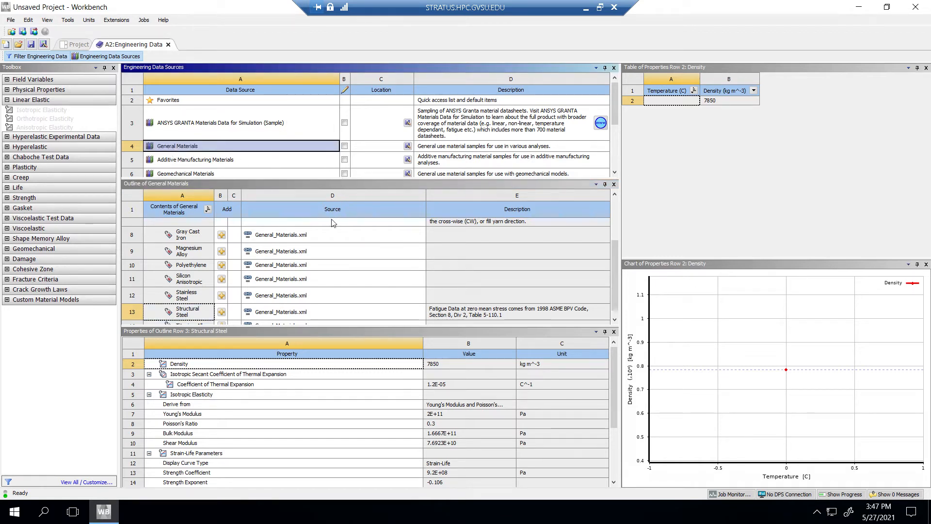
{"action": "scroll", "coordinate": [328, 236], "scroll_direction": "down", "scroll_amount": 1}
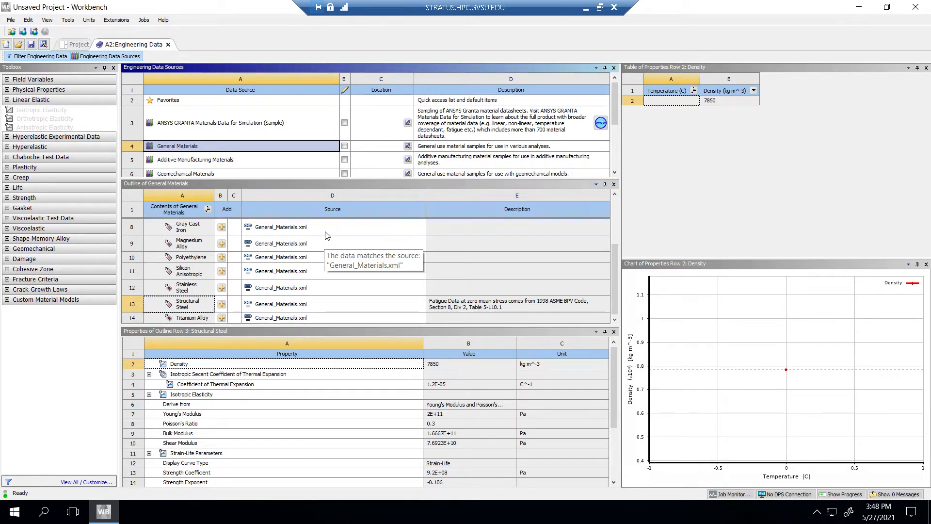
{"action": "left_click", "coordinate": [222, 304]}
{"action": "left_click", "coordinate": [168, 44]}
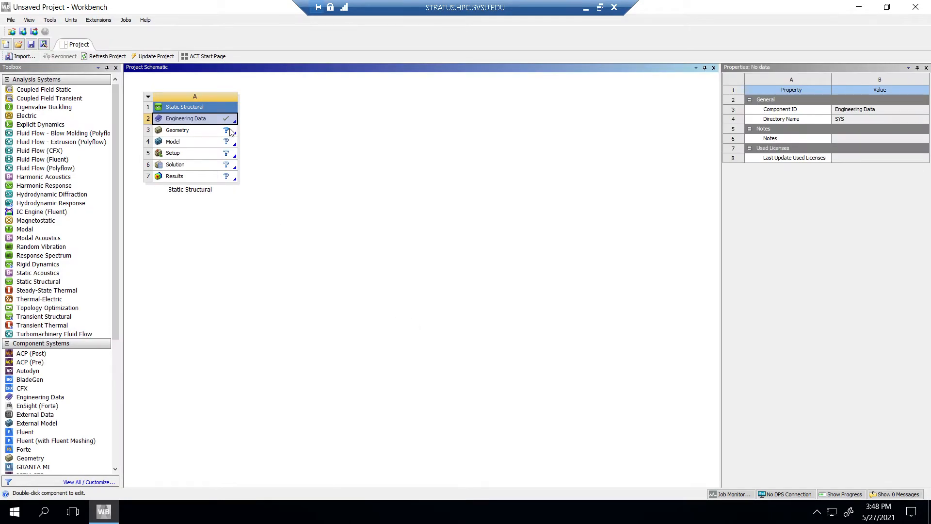
Step: Open the Static Structural system's Geometry component in SpaceClaim
{"action": "double_click", "coordinate": [179, 119]}
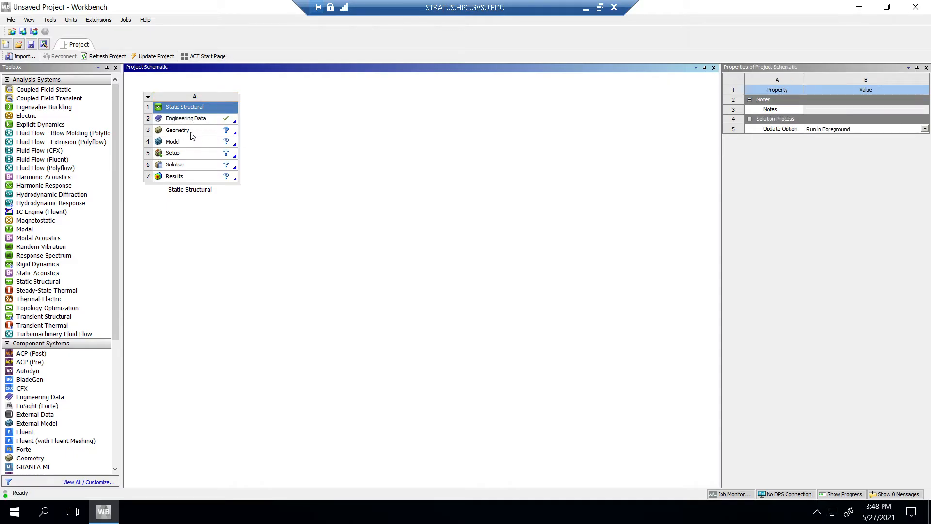
{"action": "double_click", "coordinate": [191, 132]}
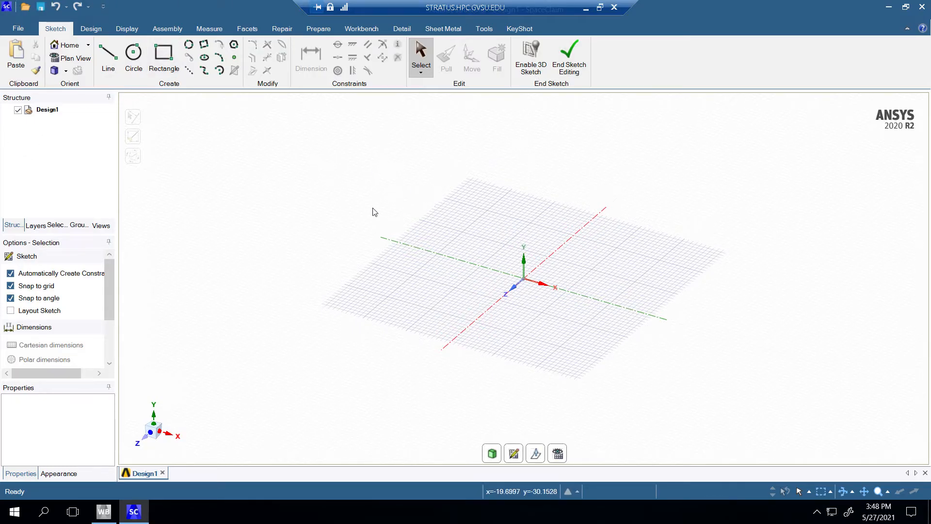
Step: Open the SpaceClaim options at the units settings for this document
{"action": "left_click", "coordinate": [104, 5]}
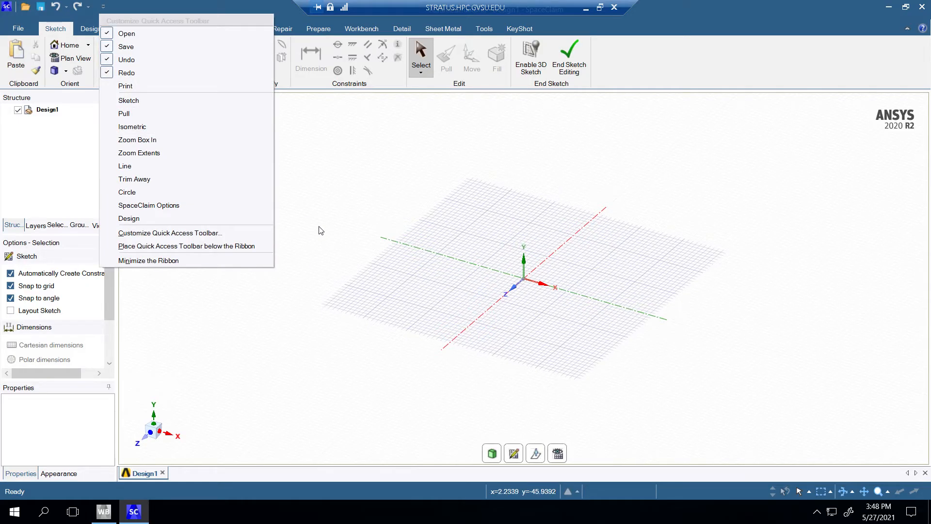
{"action": "left_click", "coordinate": [311, 156]}
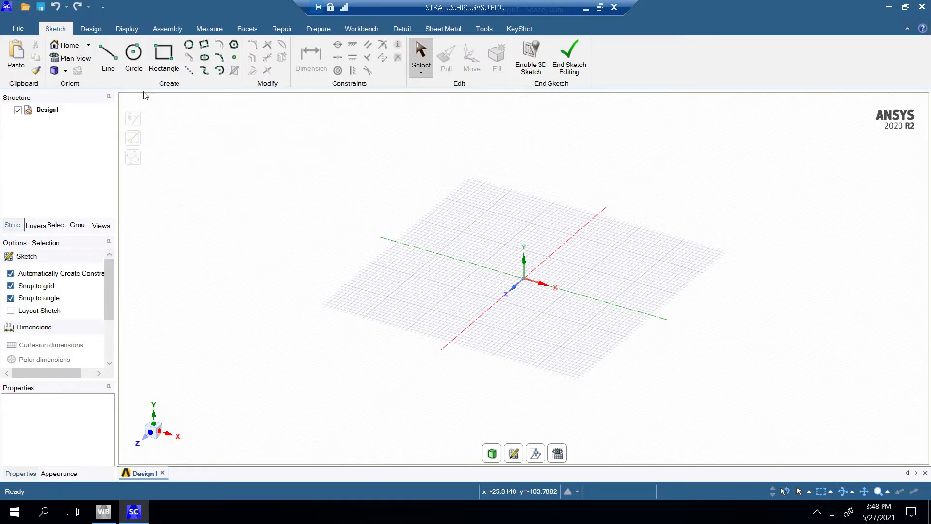
{"action": "left_click", "coordinate": [103, 7]}
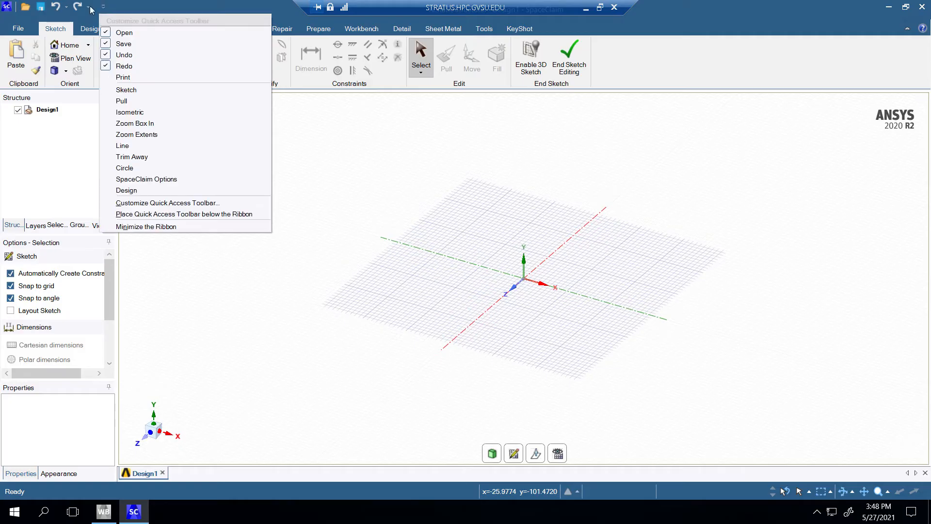
{"action": "left_click", "coordinate": [18, 28]}
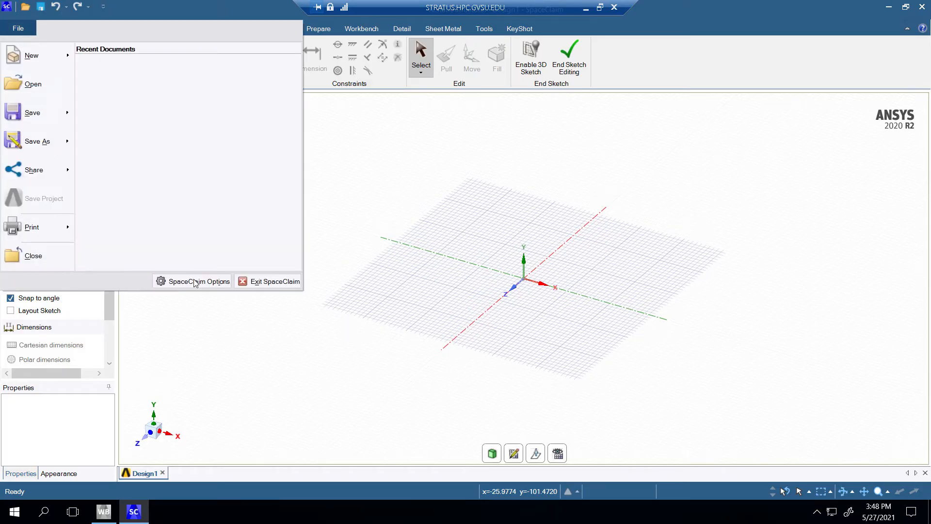
{"action": "key", "text": "Escape"}
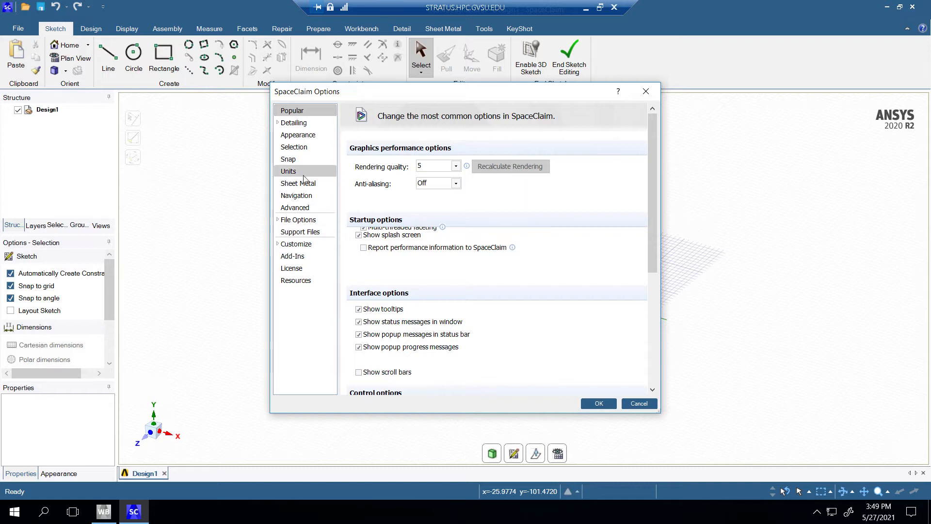
{"action": "left_click", "coordinate": [301, 172]}
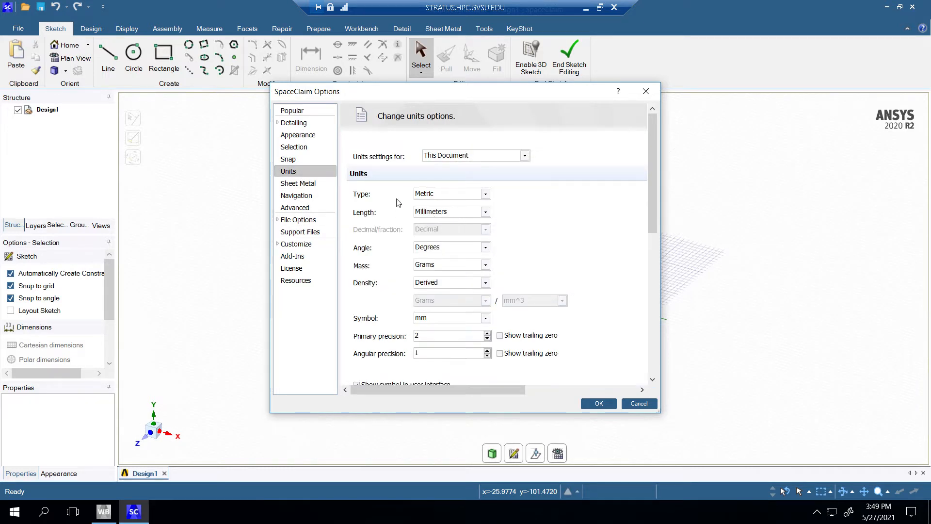
Step: Set the document's length unit to millimetres, the mass unit to kilograms and the density to Independent
{"action": "left_click", "coordinate": [432, 212]}
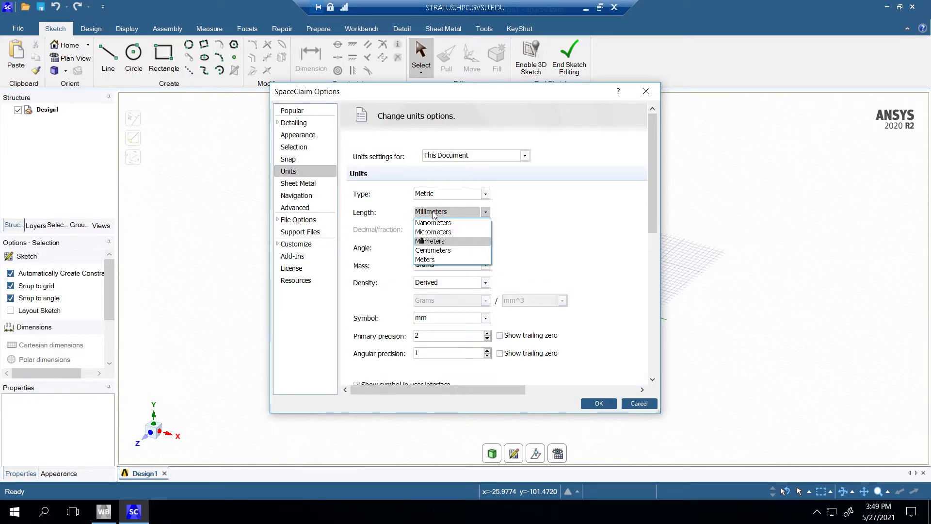
{"action": "left_click", "coordinate": [431, 241]}
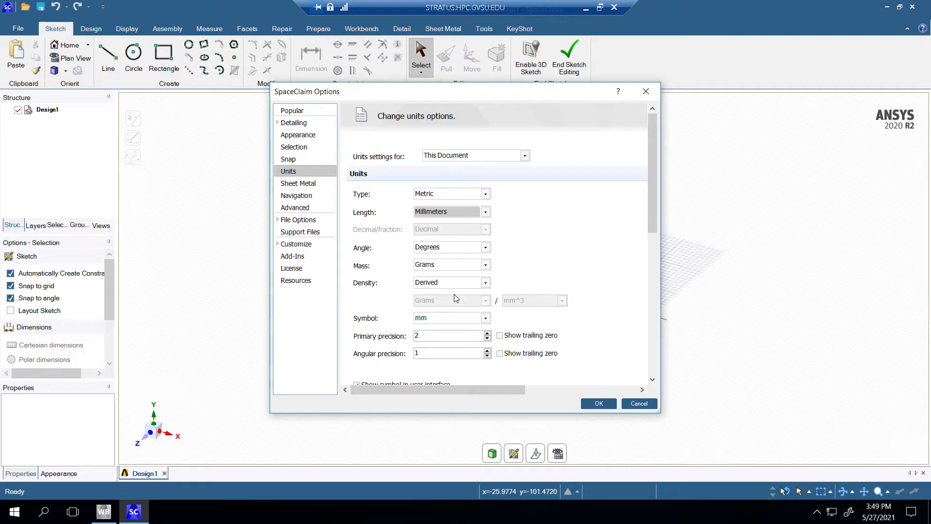
{"action": "left_click", "coordinate": [455, 264]}
{"action": "left_click", "coordinate": [429, 283]}
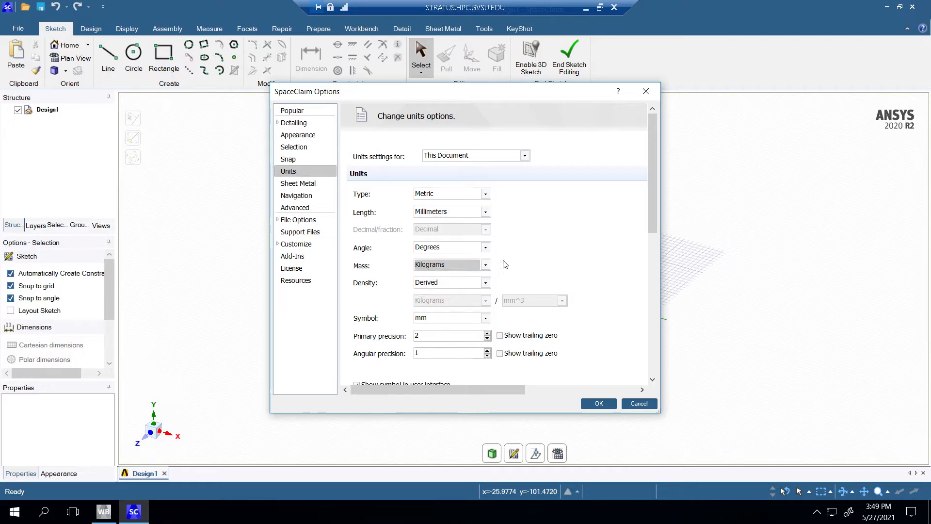
{"action": "scroll", "coordinate": [468, 284], "scroll_direction": "down", "scroll_amount": 1}
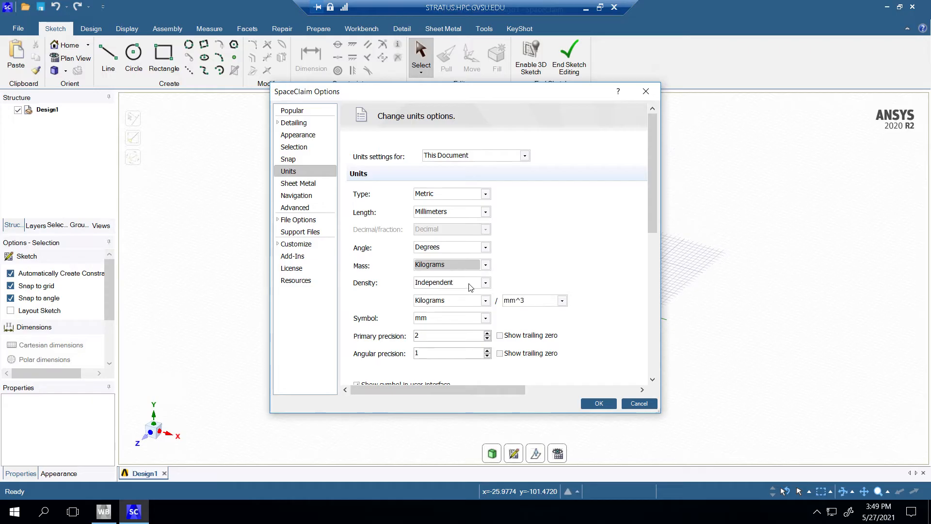
Step: Reselect the mass unit and apply the document's unit options
{"action": "left_click", "coordinate": [447, 265]}
{"action": "left_click", "coordinate": [442, 273]}
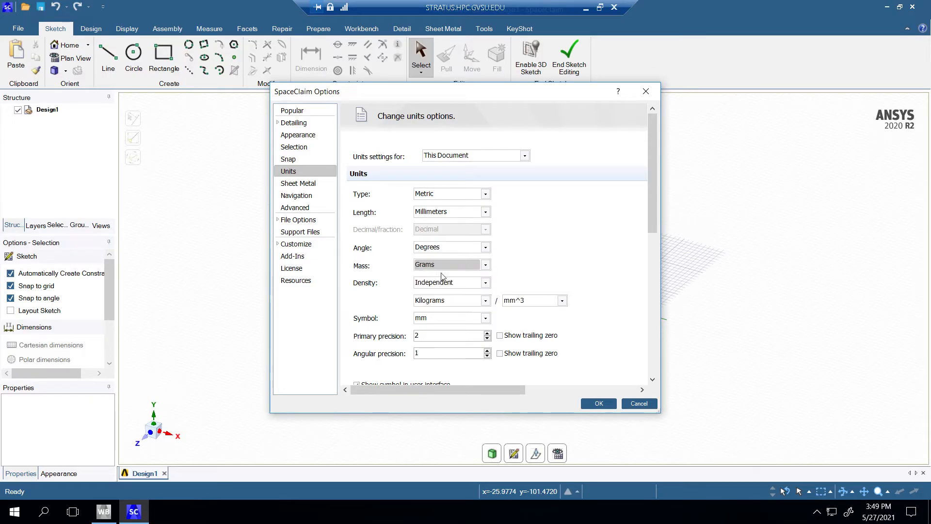
{"action": "left_click", "coordinate": [595, 405]}
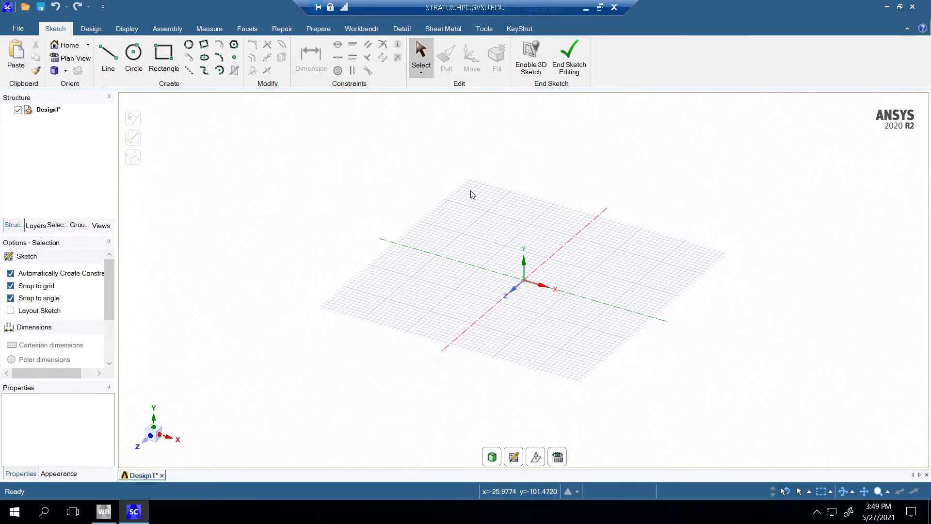
Step: Draw a 1000 mm sketch line from the origin along the negative Z axis
{"action": "left_click", "coordinate": [110, 60]}
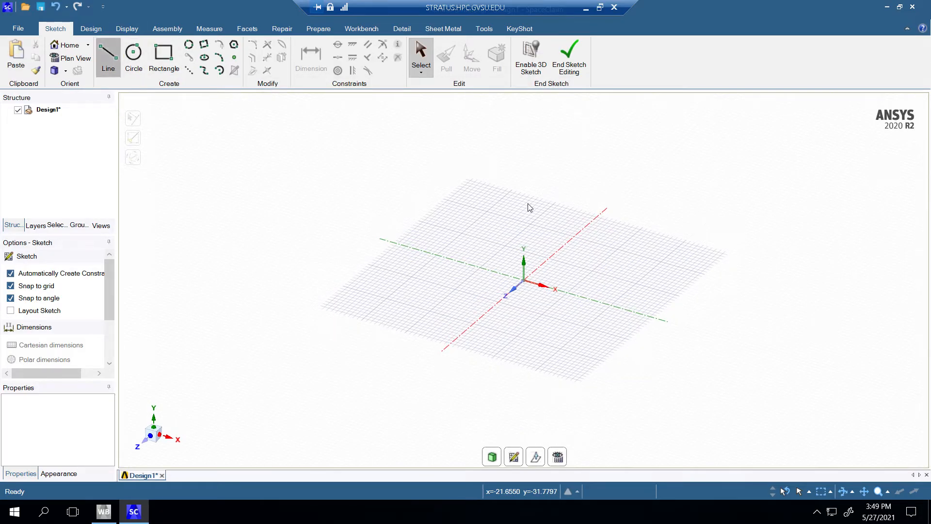
{"action": "left_click", "coordinate": [523, 280]}
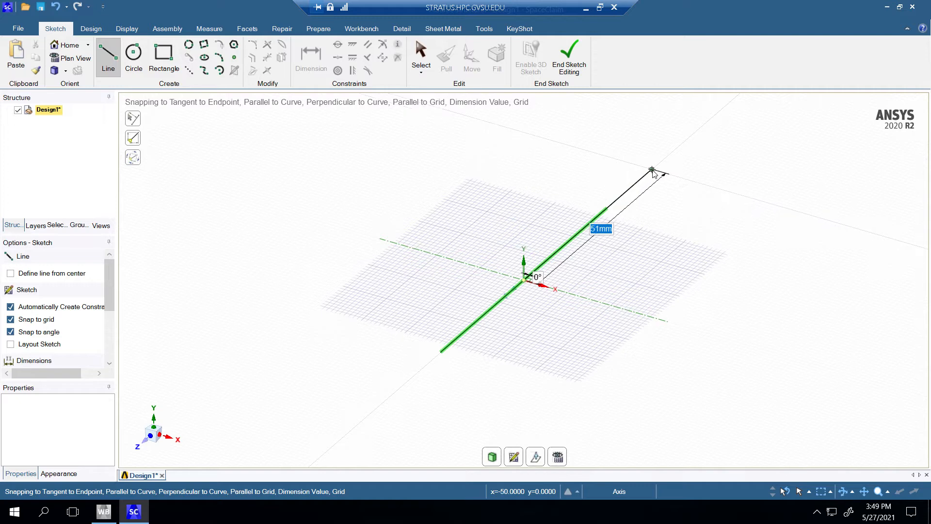
{"action": "type", "text": "1000"}
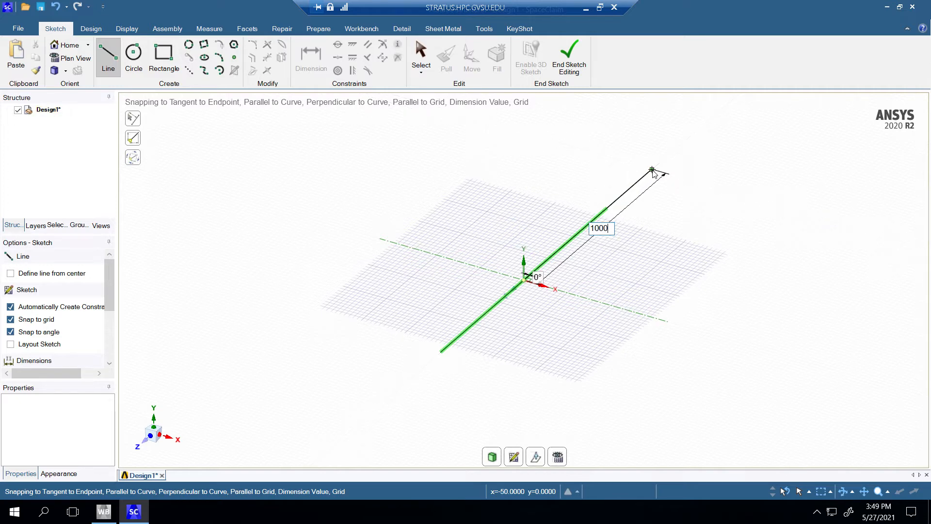
{"action": "key", "text": "Return"}
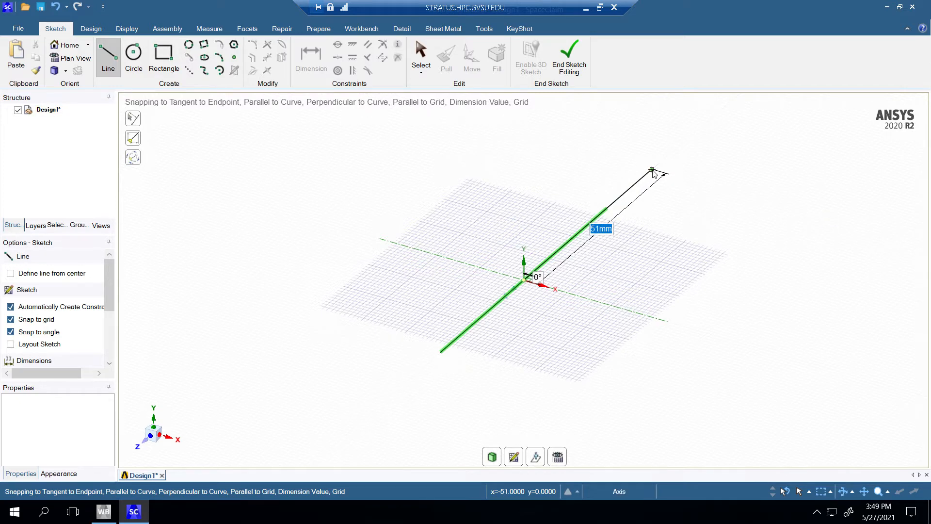
Step: Continue with a perpendicular 1000 mm line parallel to the X axis and close the profile into a square at the origin
{"action": "scroll", "coordinate": [653, 169], "scroll_direction": "down", "scroll_amount": 12}
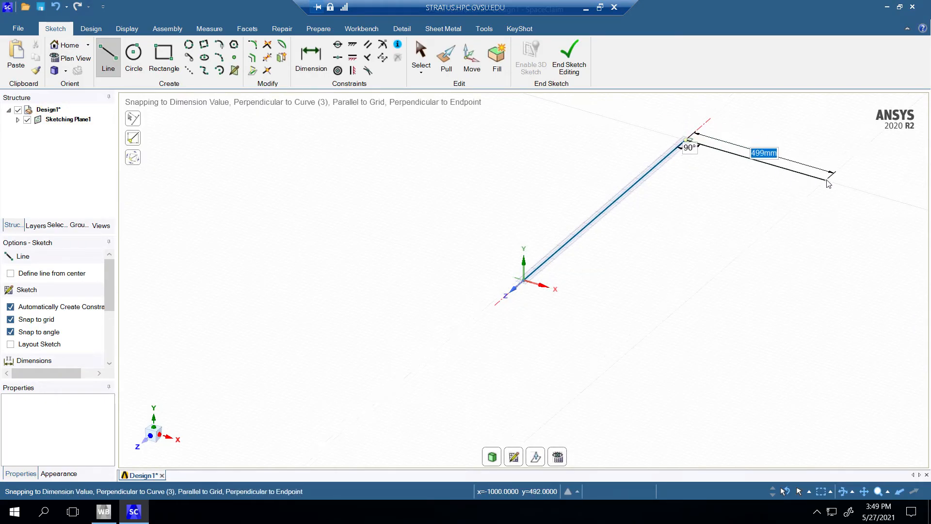
{"action": "type", "text": "10"}
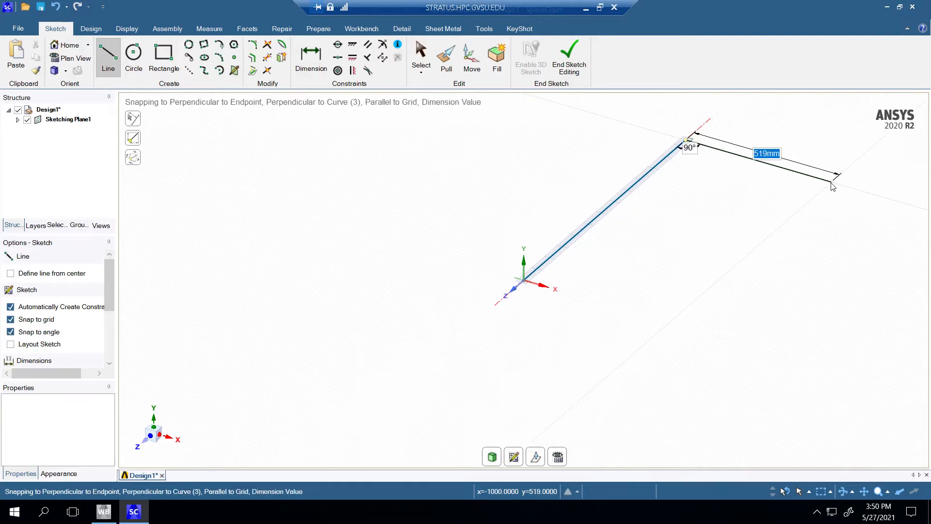
{"action": "type", "text": "1000"}
{"action": "key", "text": "Return"}
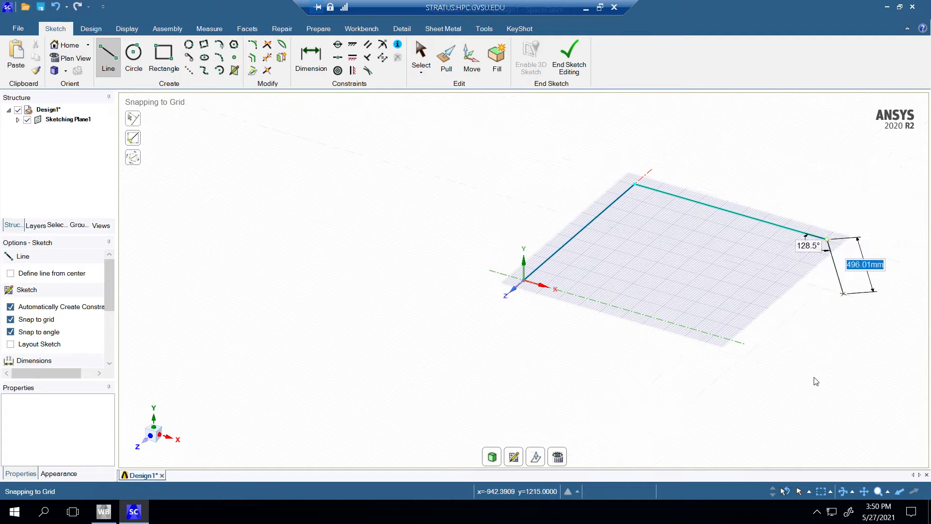
{"action": "left_click", "coordinate": [717, 336]}
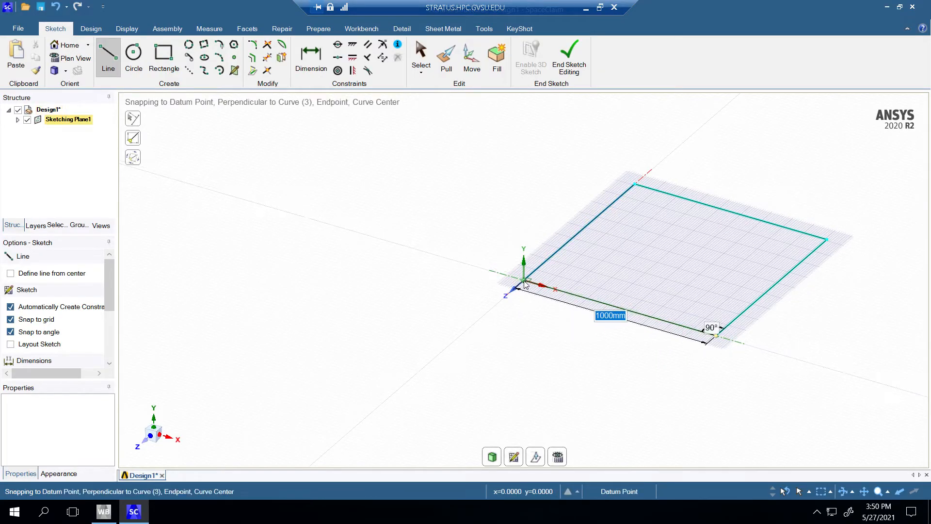
{"action": "left_click", "coordinate": [524, 280]}
{"action": "key", "text": "Escape"}
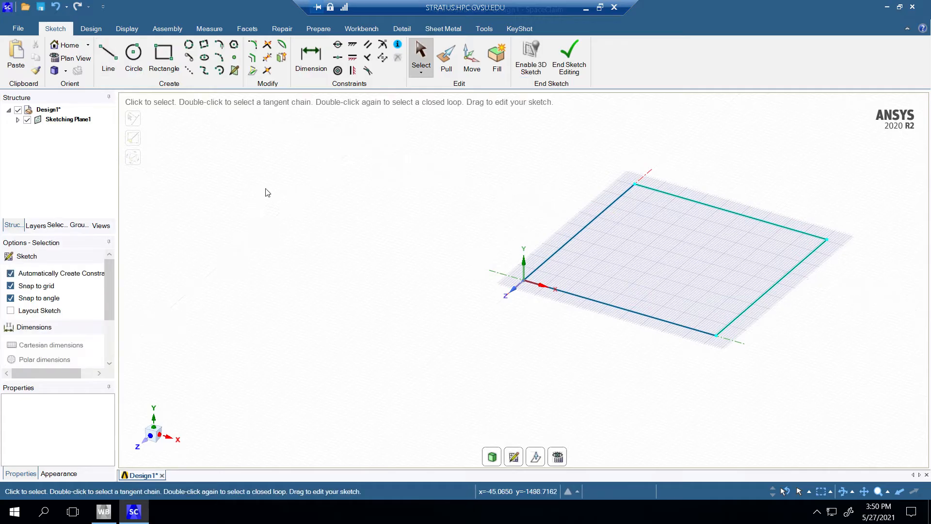
Step: Draw a 2000 mm diameter circle centred on the square's far X-axis corner and passing through the corner diagonal to the origin
{"action": "left_click", "coordinate": [133, 54]}
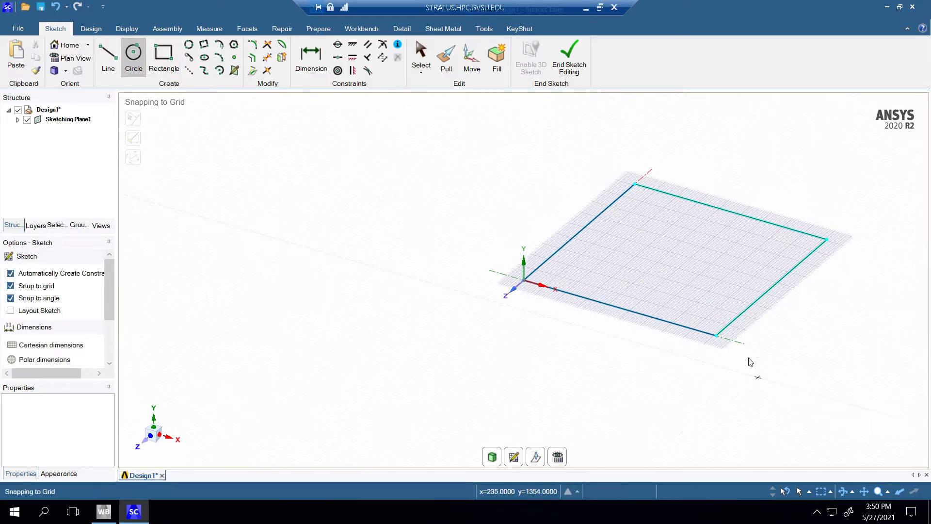
{"action": "left_click", "coordinate": [715, 335]}
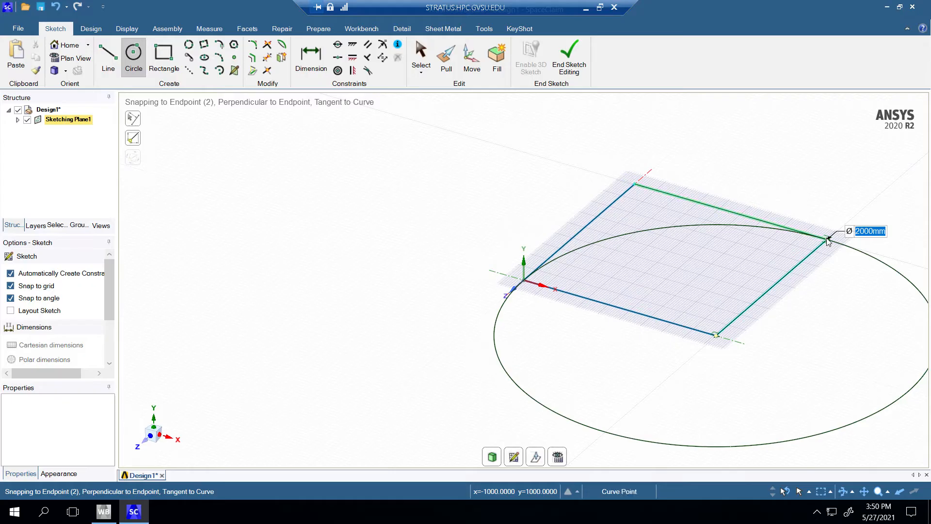
{"action": "left_click", "coordinate": [827, 240]}
{"action": "key", "text": "Escape"}
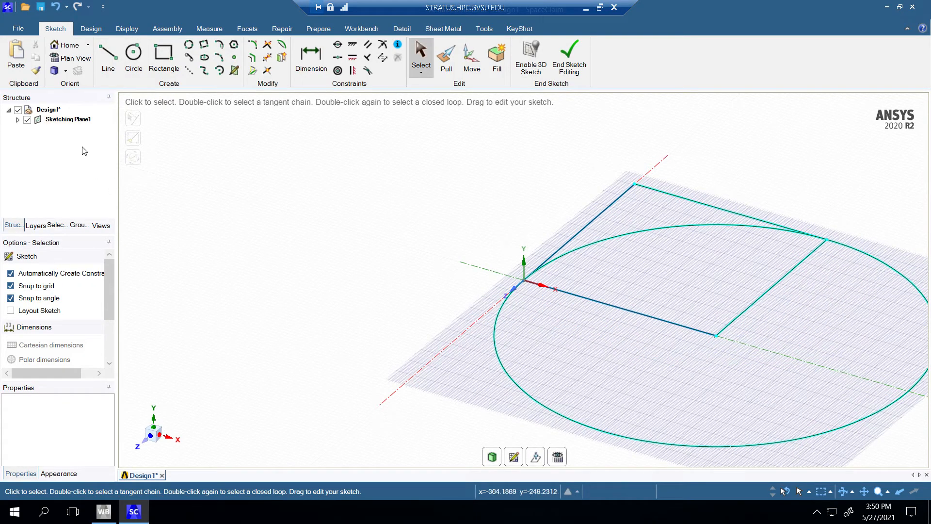
Step: Draw a line about 1066 mm long from the circle's centre along the X axis to just beyond the circle
{"action": "left_click", "coordinate": [108, 55]}
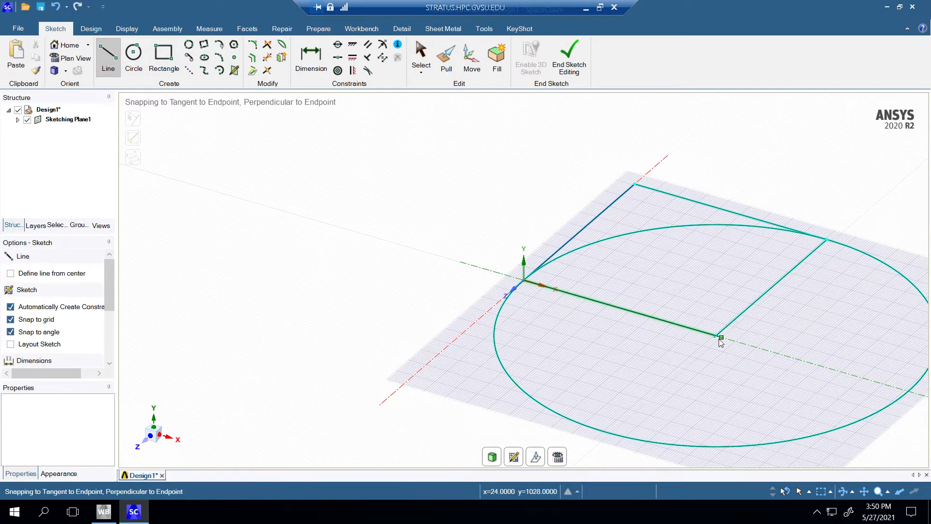
{"action": "left_click", "coordinate": [717, 336]}
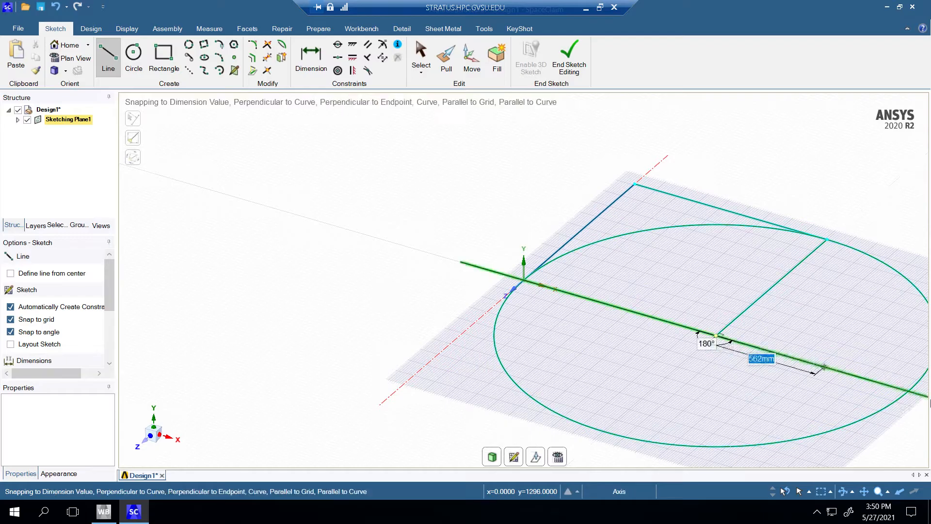
{"action": "double_click", "coordinate": [919, 395]}
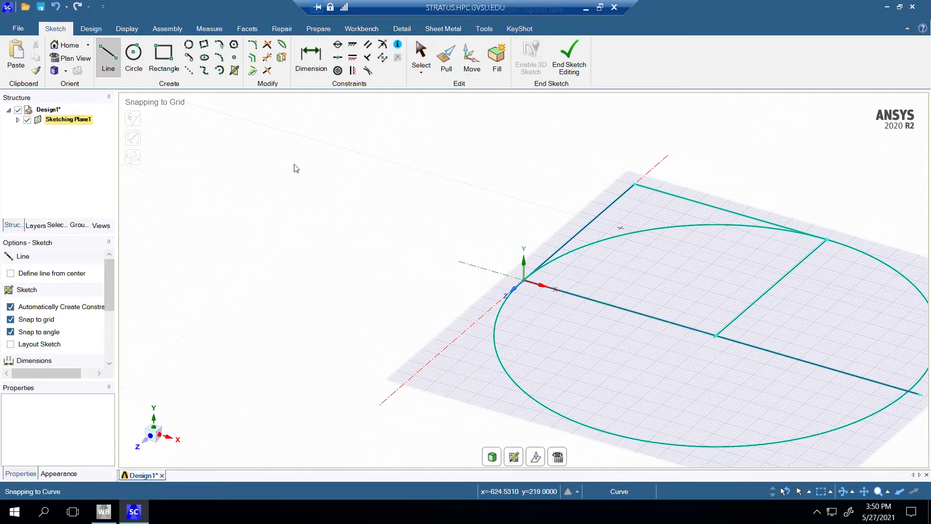
Step: Trim the circle's arcs inside the square and beyond the X axis, plus the line dividing the square from the quarter circle
{"action": "left_click", "coordinate": [267, 57]}
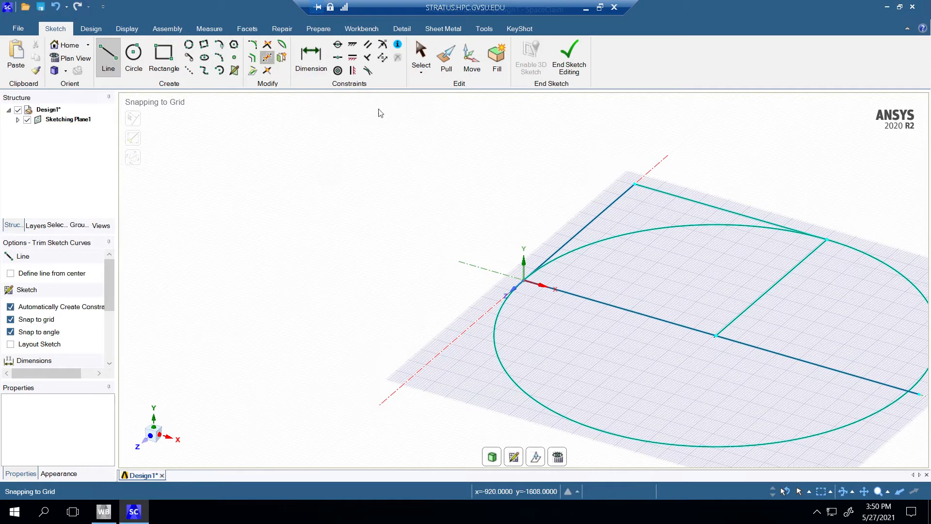
{"action": "left_click", "coordinate": [697, 249]}
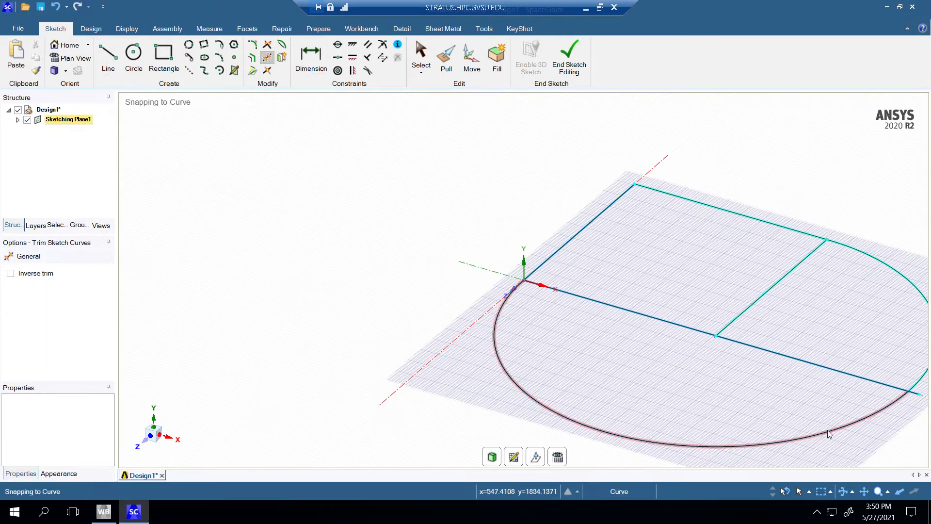
{"action": "left_click", "coordinate": [832, 431]}
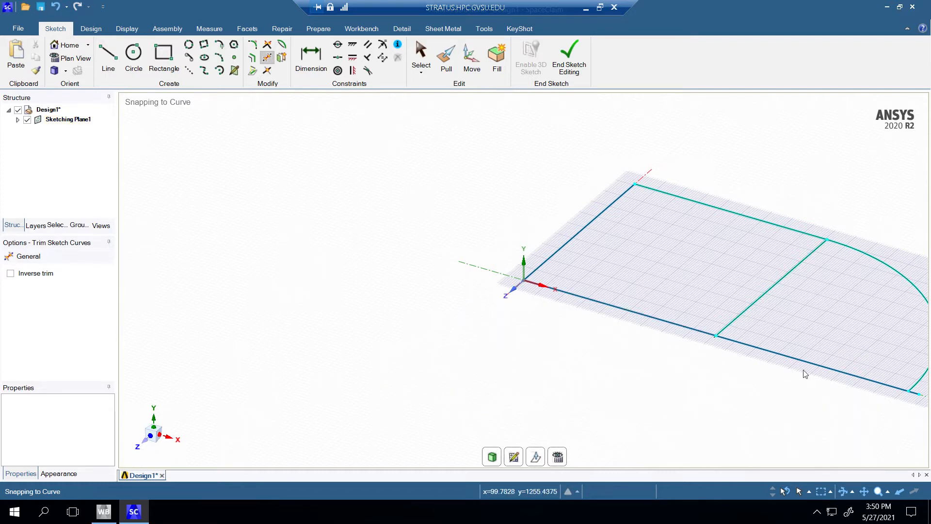
{"action": "left_click", "coordinate": [773, 286]}
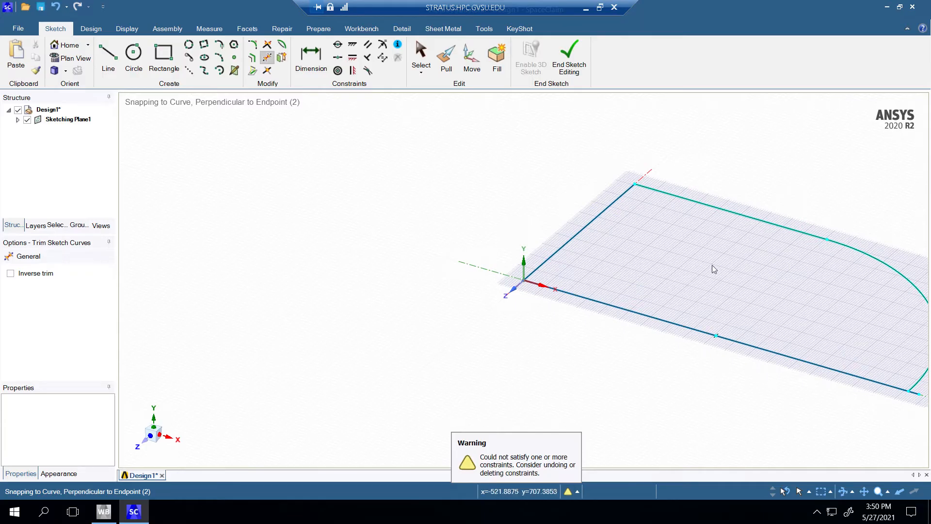
{"action": "key", "text": "Escape"}
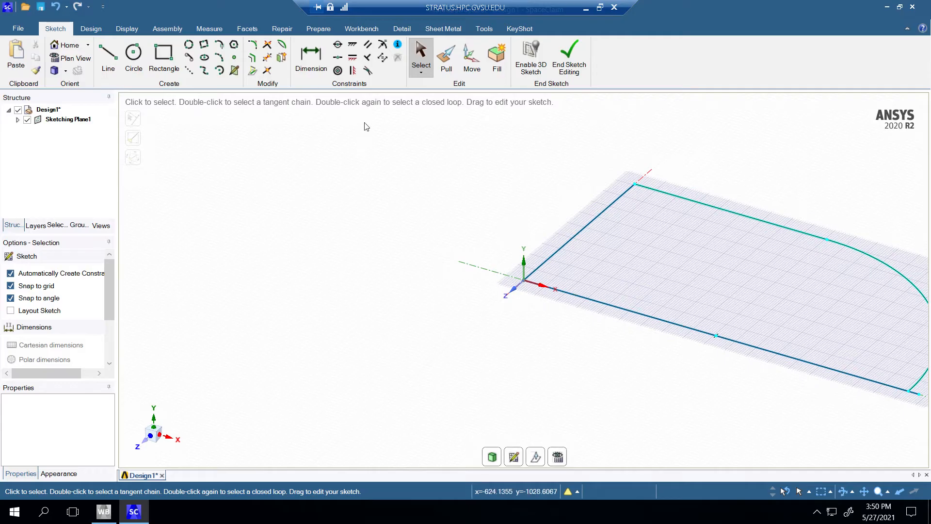
Step: Draw a 10 mm line extending the profile's end edge outward from its upper corner, continued by a perpendicular 1000 mm line parallel to X
{"action": "right_click", "coordinate": [360, 168]}
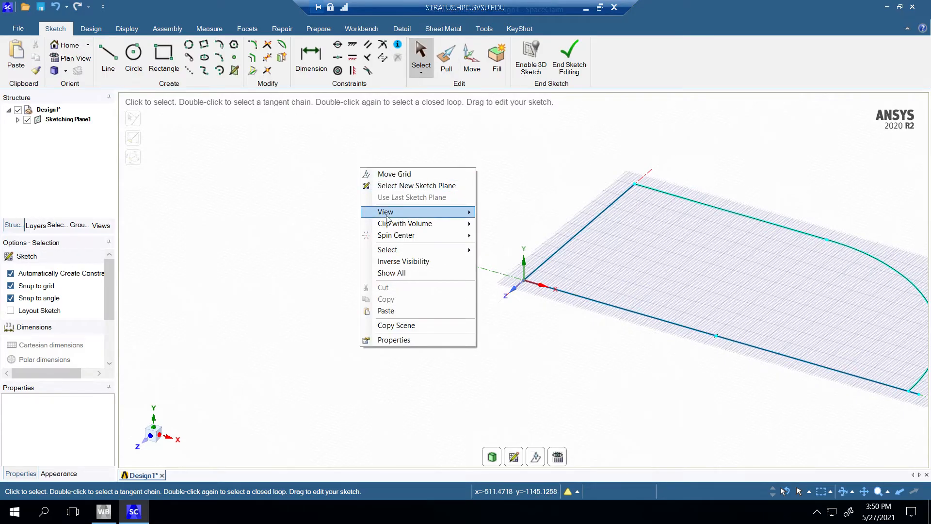
{"action": "mouse_move", "coordinate": [386, 214]}
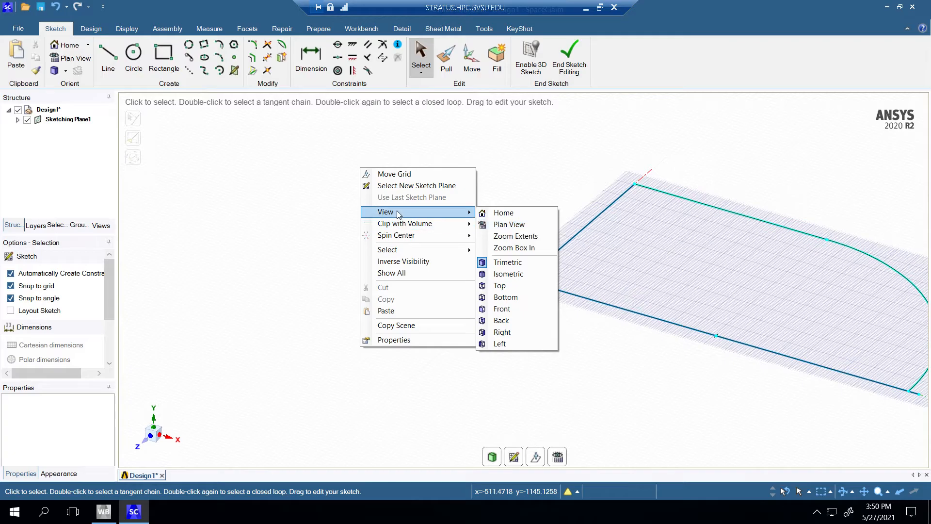
{"action": "left_click", "coordinate": [515, 235]}
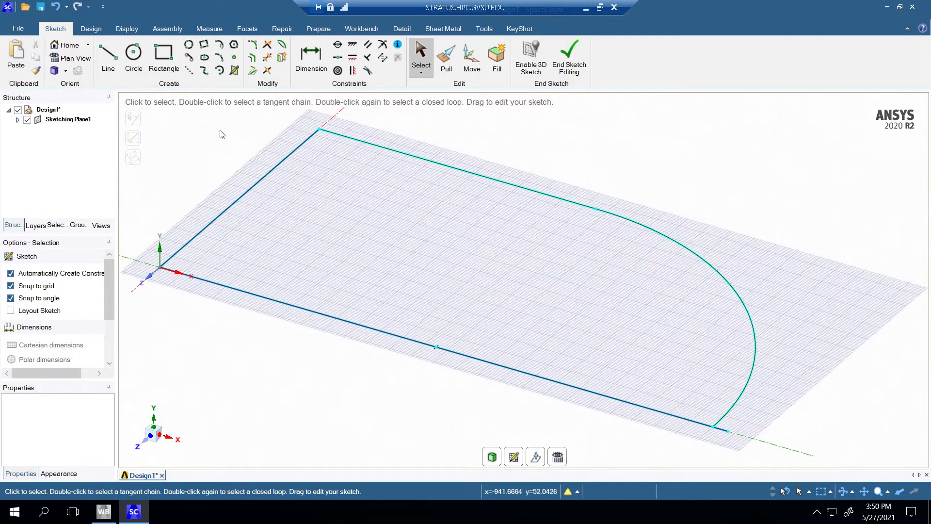
{"action": "left_click", "coordinate": [115, 57]}
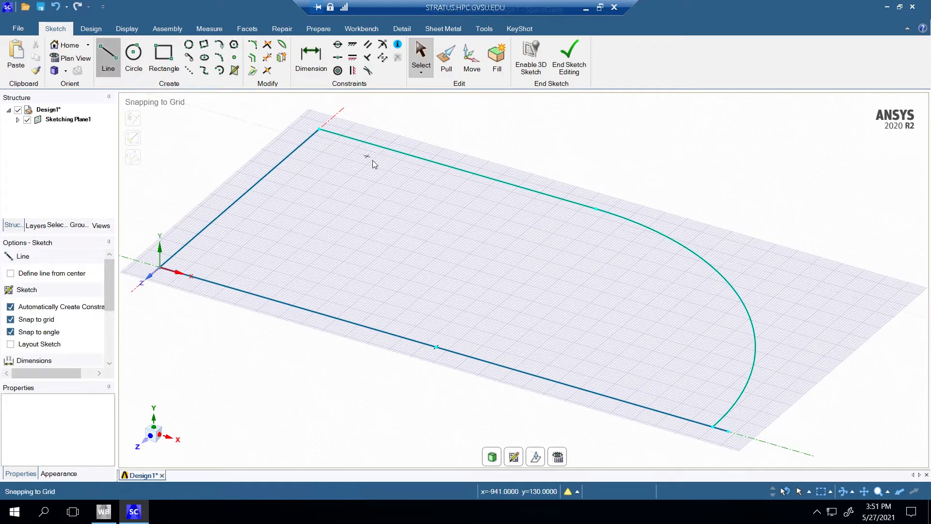
{"action": "left_click", "coordinate": [323, 129]}
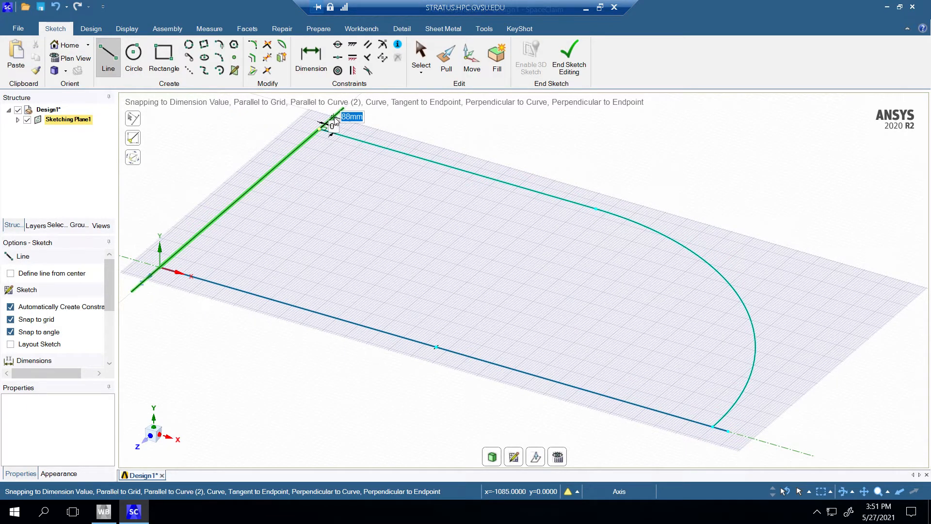
{"action": "left_click", "coordinate": [334, 119]}
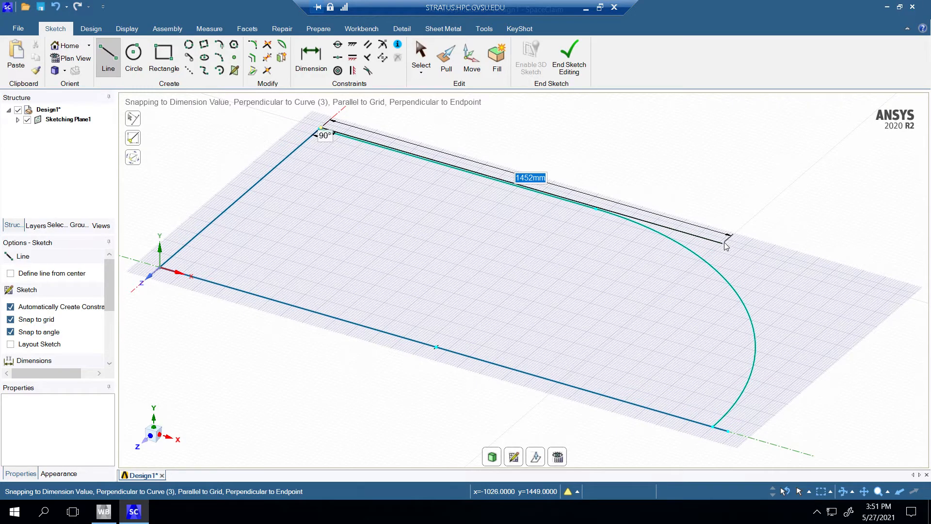
{"action": "type", "text": "1000"}
{"action": "key", "text": "Return"}
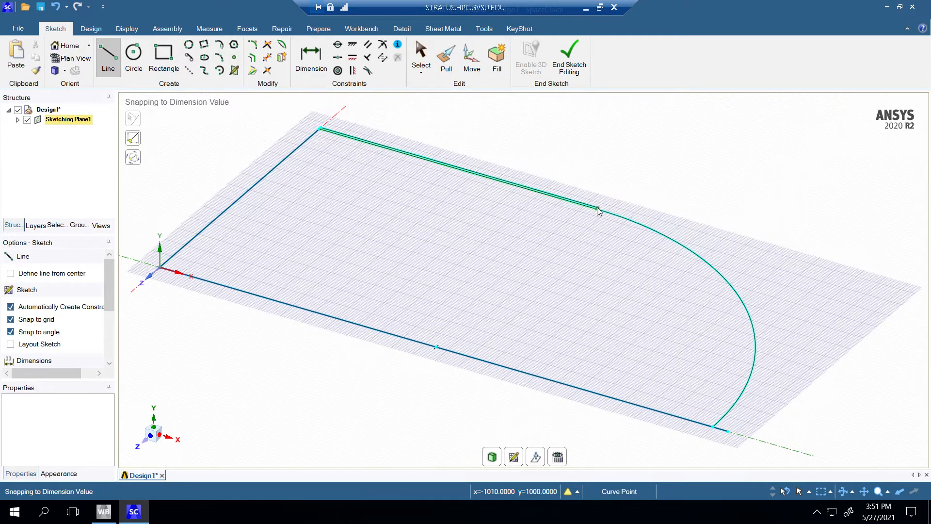
{"action": "key", "text": "Escape"}
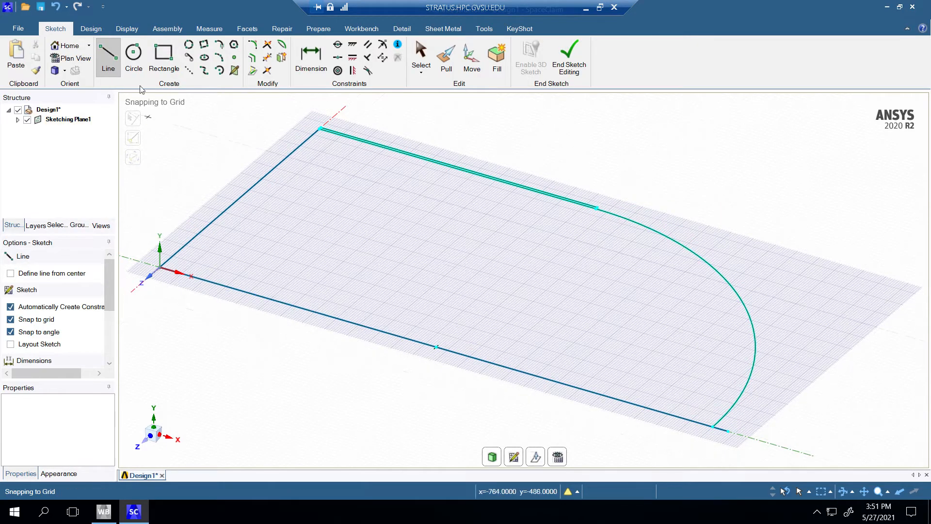
Step: Draw a 2020 mm diameter circle concentric with the existing quarter arc, passing through the end of the outer line
{"action": "left_click", "coordinate": [132, 59]}
{"action": "left_click", "coordinate": [436, 347]}
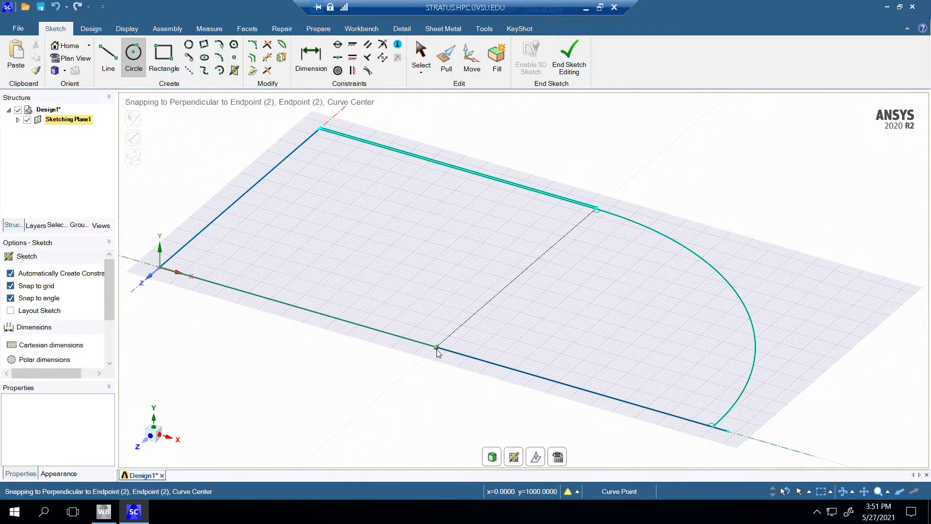
{"action": "left_click", "coordinate": [598, 211]}
{"action": "key", "text": "Escape"}
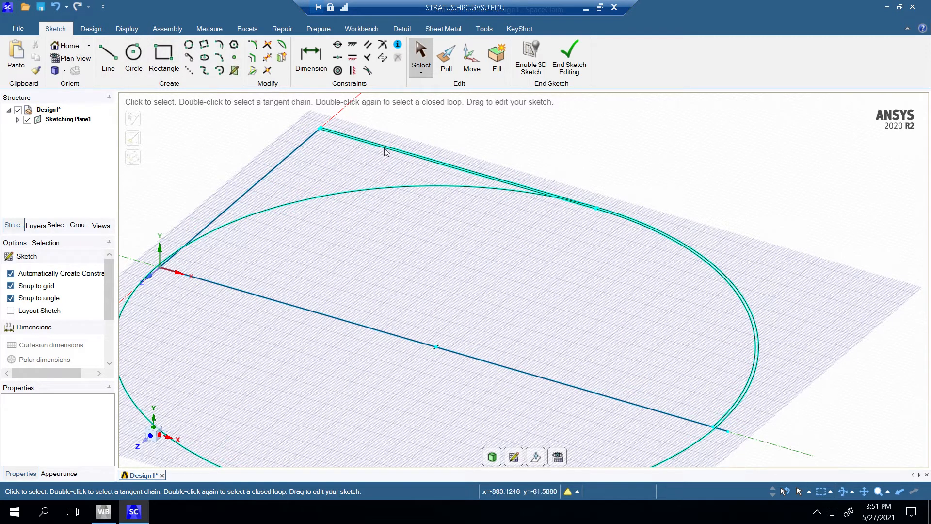
Step: Connect the ends of the inner and outer straight lines with a 10 mm perpendicular line where the arcs begin
{"action": "right_click", "coordinate": [623, 159]}
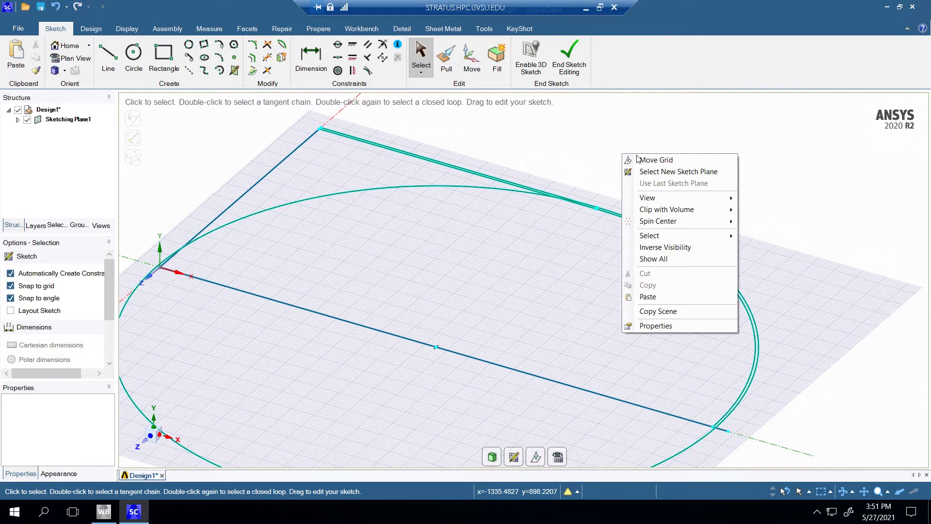
{"action": "mouse_move", "coordinate": [661, 199]}
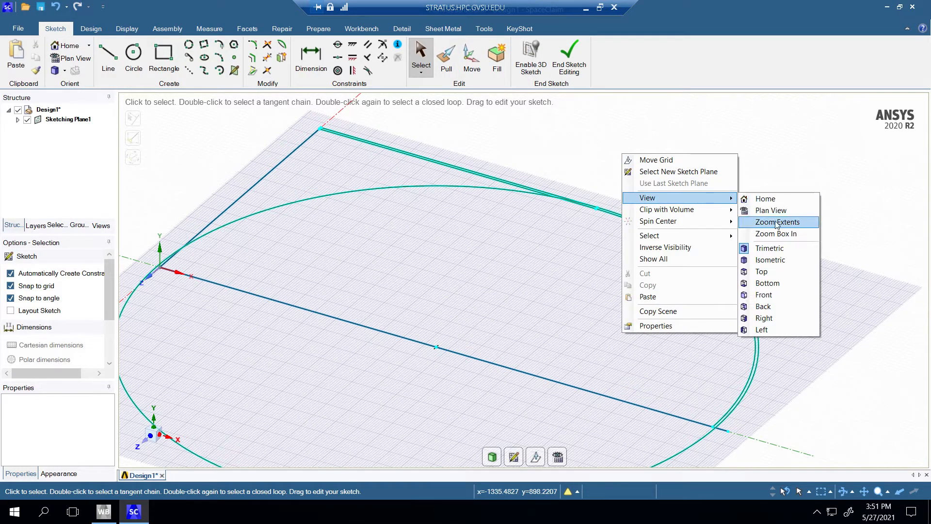
{"action": "left_click", "coordinate": [749, 232]}
{"action": "left_click_drag", "start_coordinate": [580, 188], "coordinate": [615, 232]}
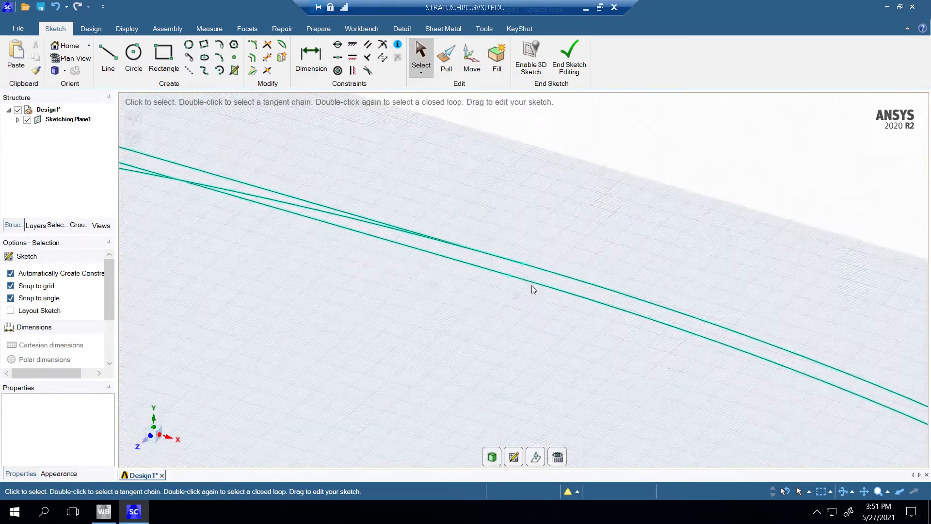
{"action": "left_click", "coordinate": [107, 56]}
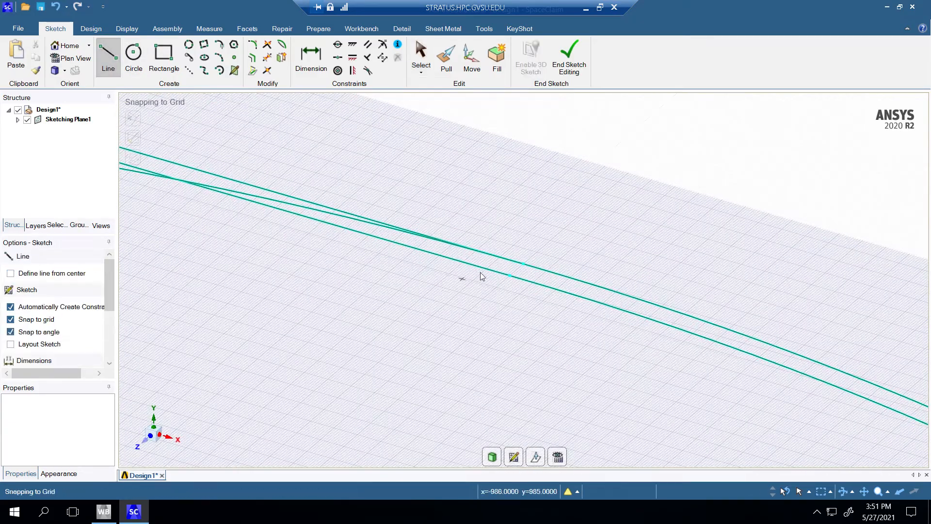
{"action": "left_click", "coordinate": [509, 274]}
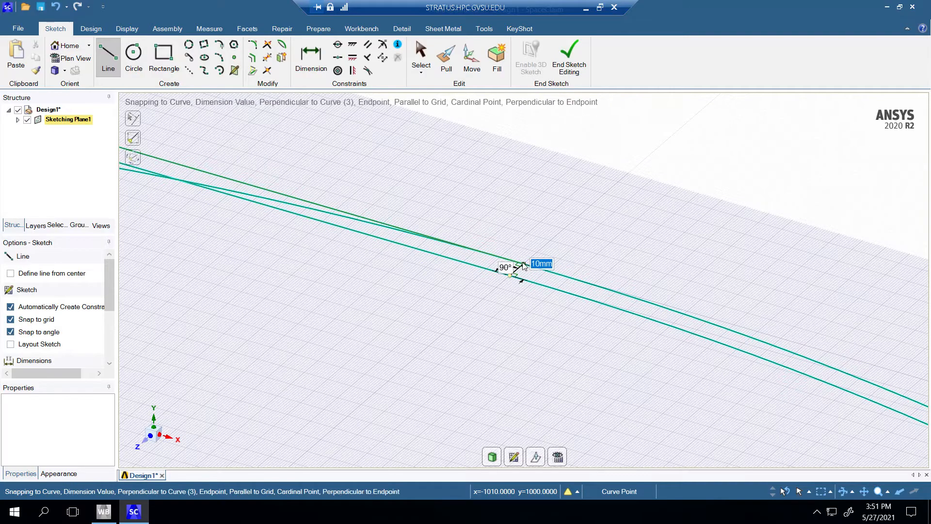
{"action": "left_click", "coordinate": [523, 264]}
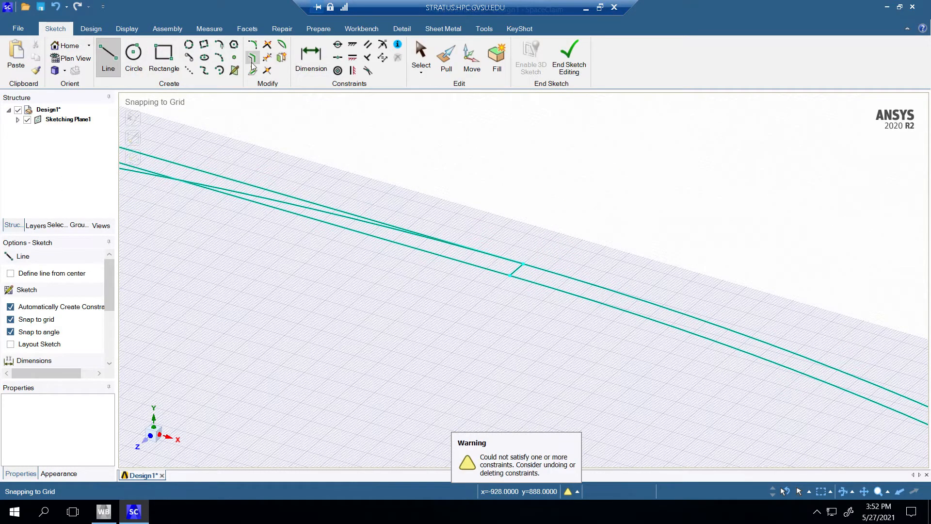
Step: Trim the outer circle down to a quarter arc, removing the parts inside the profile and beyond the X axis
{"action": "left_click", "coordinate": [267, 57]}
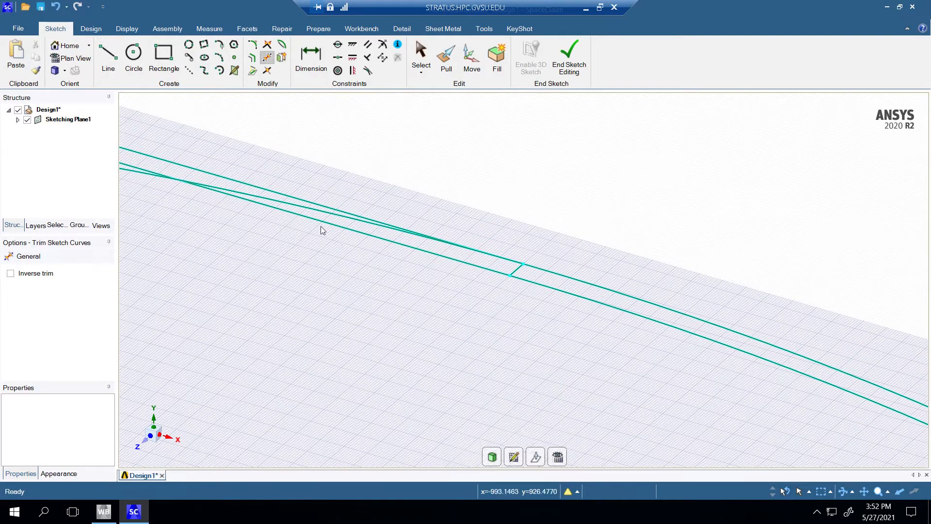
{"action": "left_click", "coordinate": [317, 209]}
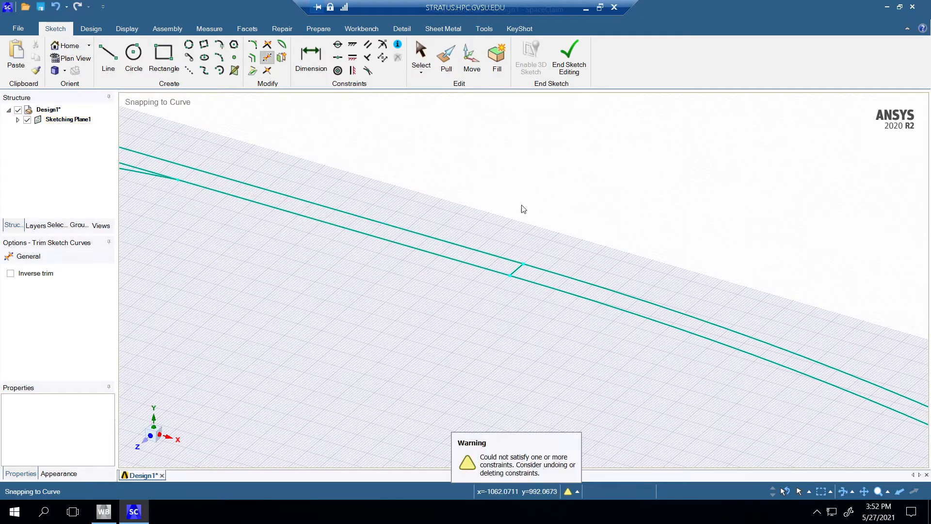
{"action": "scroll", "coordinate": [528, 202], "scroll_direction": "up", "scroll_amount": 5}
{"action": "scroll", "coordinate": [548, 220], "scroll_direction": "down", "scroll_amount": 7}
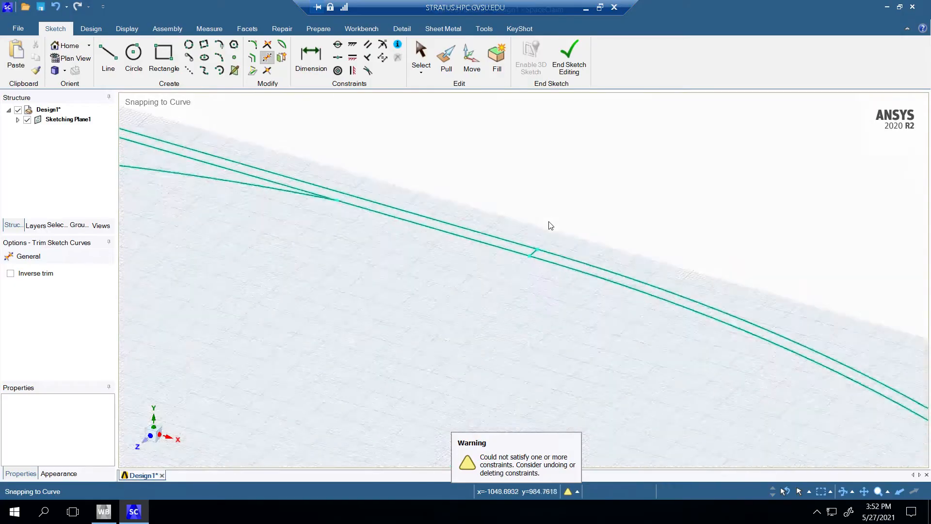
{"action": "scroll", "coordinate": [550, 225], "scroll_direction": "down", "scroll_amount": 5}
{"action": "scroll", "coordinate": [550, 223], "scroll_direction": "up", "scroll_amount": 2}
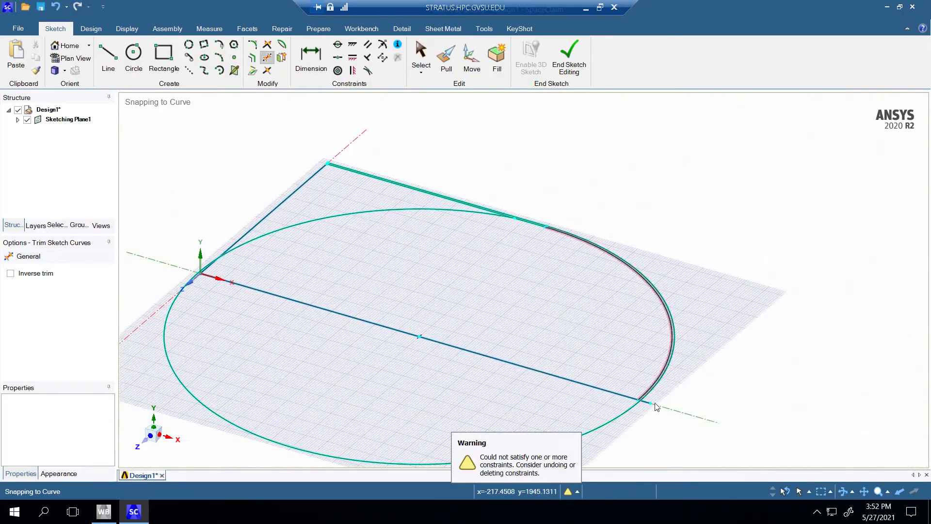
{"action": "left_click", "coordinate": [621, 415]}
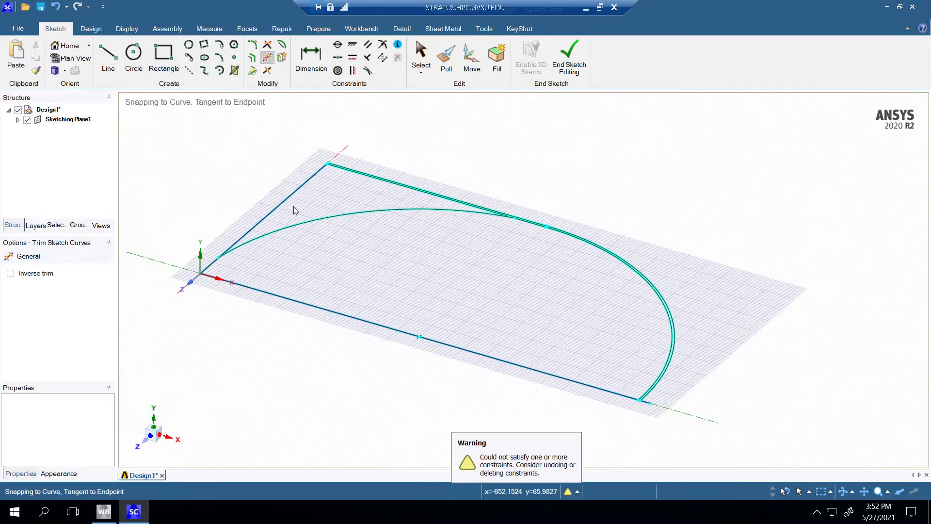
{"action": "left_click", "coordinate": [312, 223]}
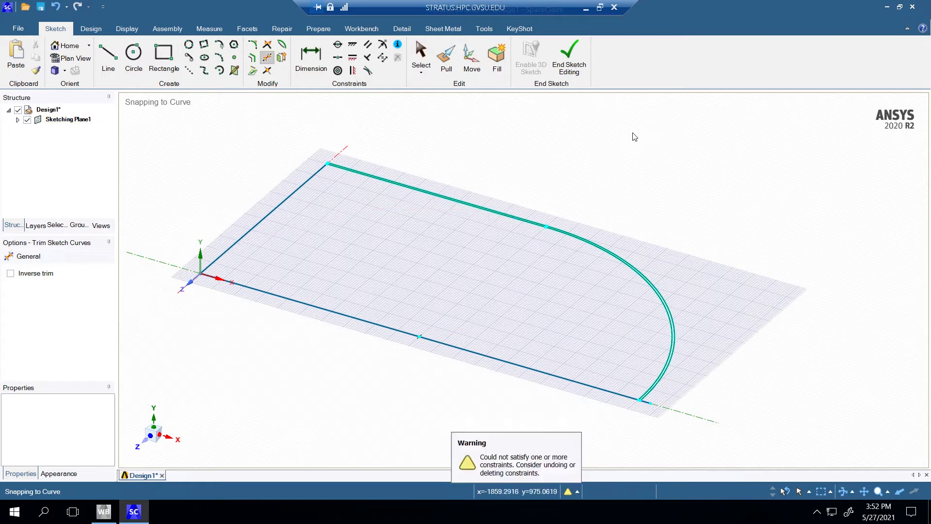
{"action": "key", "text": "Escape"}
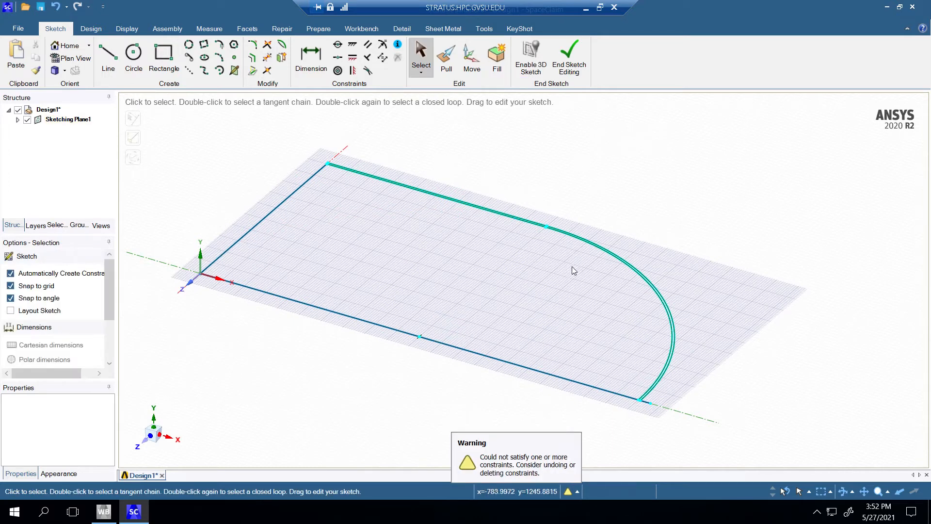
Step: Trim the X-axis line outside the outer arc and inside the inner arc, leaving only the short segment across the wall
{"action": "right_click", "coordinate": [742, 247]}
{"action": "mouse_move", "coordinate": [775, 286]}
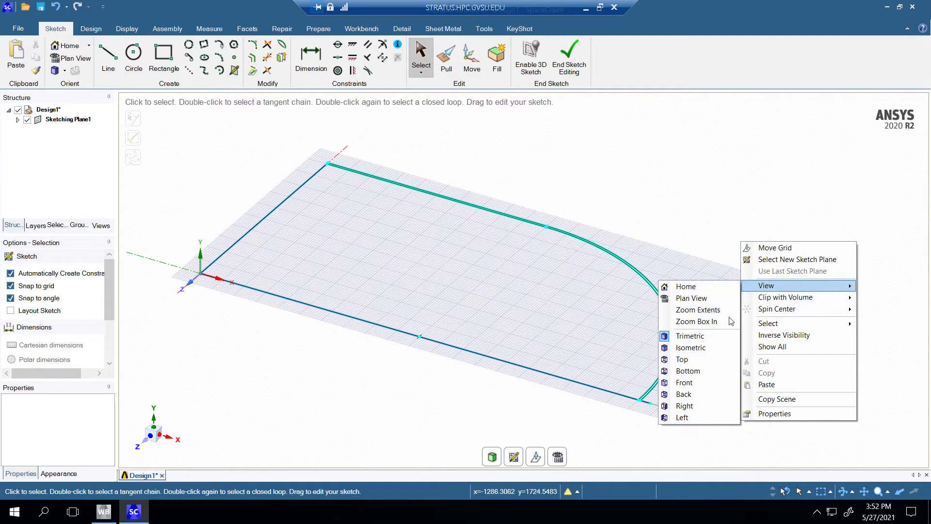
{"action": "left_click", "coordinate": [699, 321]}
{"action": "left_click_drag", "start_coordinate": [626, 389], "coordinate": [667, 418]}
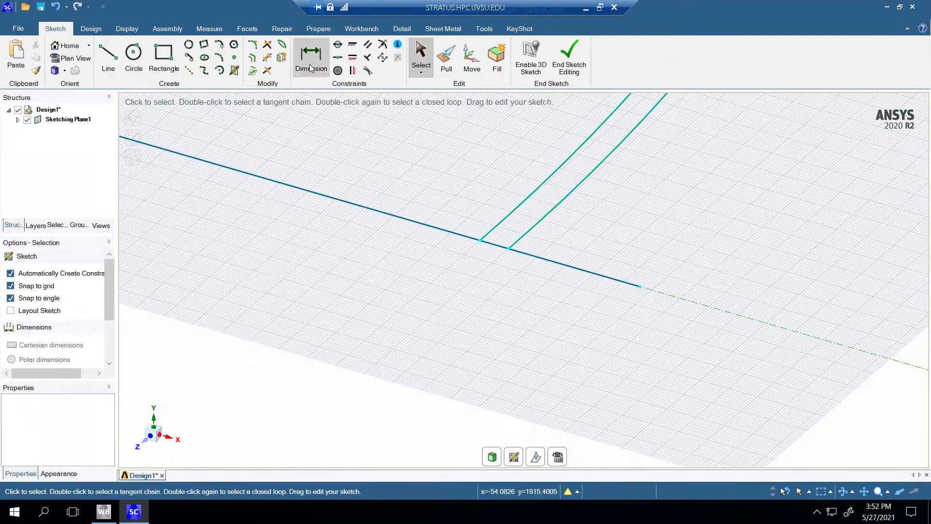
{"action": "left_click", "coordinate": [266, 57]}
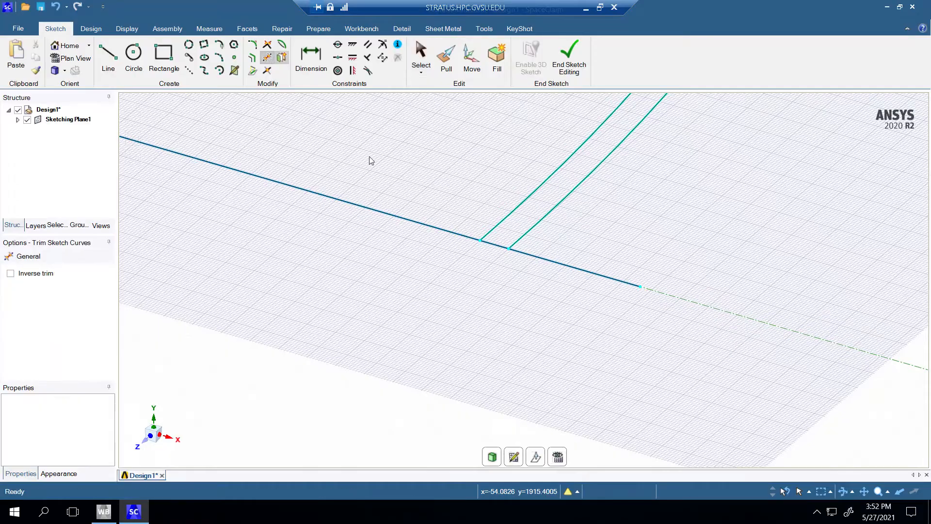
{"action": "left_click", "coordinate": [535, 261]}
{"action": "left_click", "coordinate": [444, 231]}
{"action": "key", "text": "Escape"}
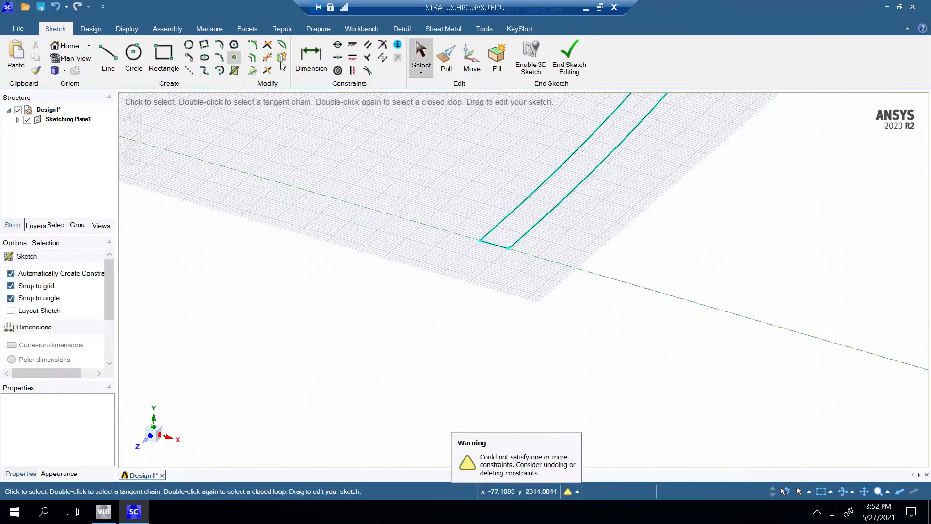
Step: Delete the profile's inner end edge along the Z axis and the remaining line from the origin along the X axis
{"action": "right_click", "coordinate": [412, 163]}
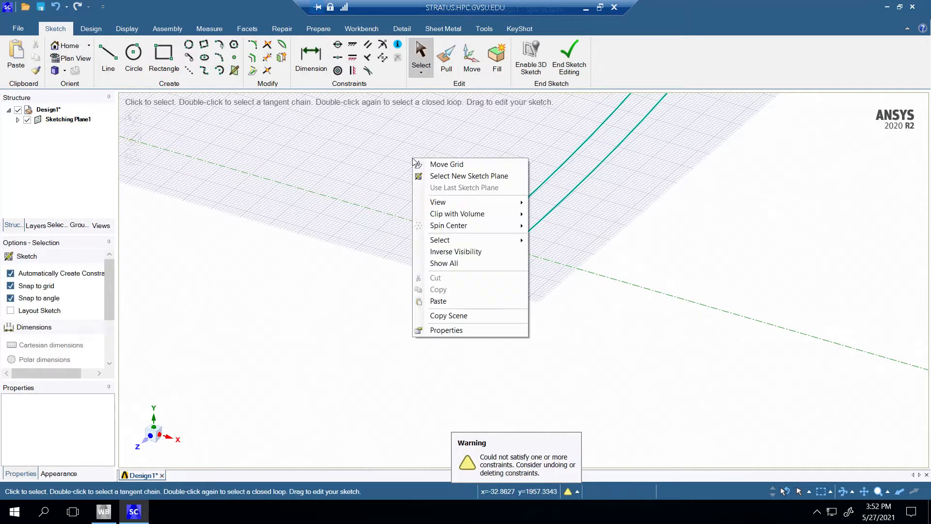
{"action": "right_click", "coordinate": [426, 125]}
{"action": "right_click", "coordinate": [426, 125]}
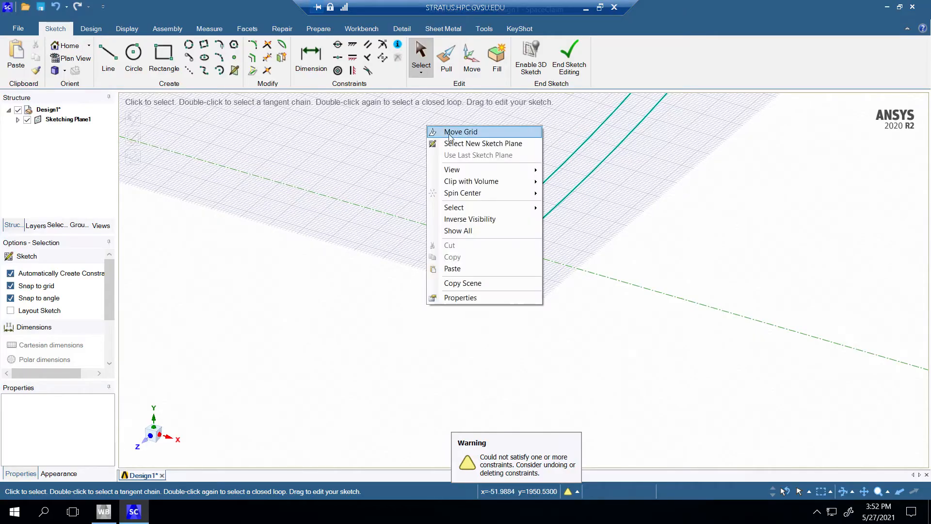
{"action": "mouse_move", "coordinate": [482, 172]}
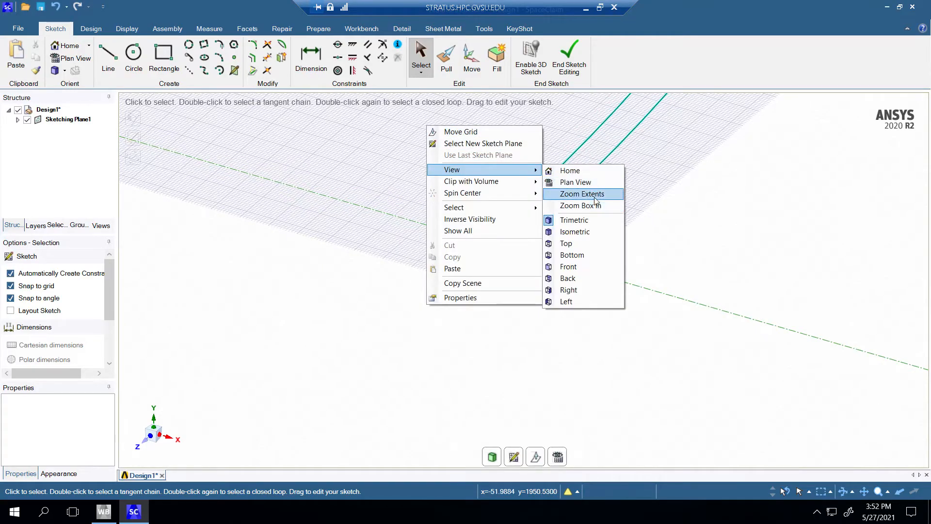
{"action": "left_click", "coordinate": [581, 193]}
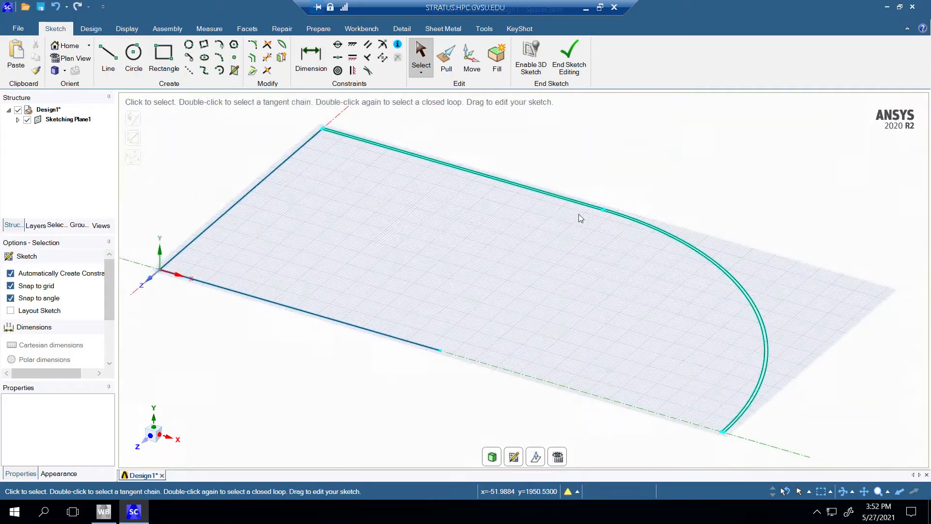
{"action": "left_click", "coordinate": [268, 178]}
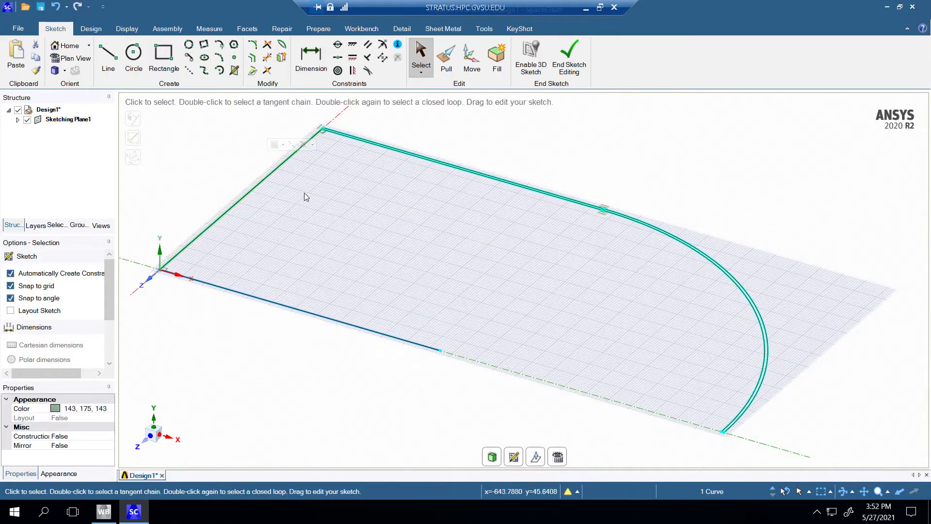
{"action": "key", "text": "Delete"}
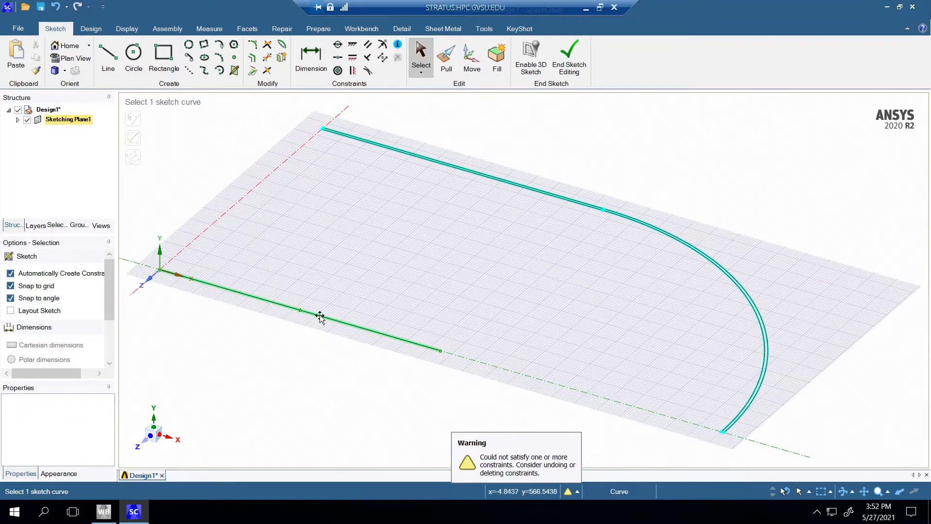
{"action": "left_click", "coordinate": [320, 316]}
{"action": "key", "text": "Delete"}
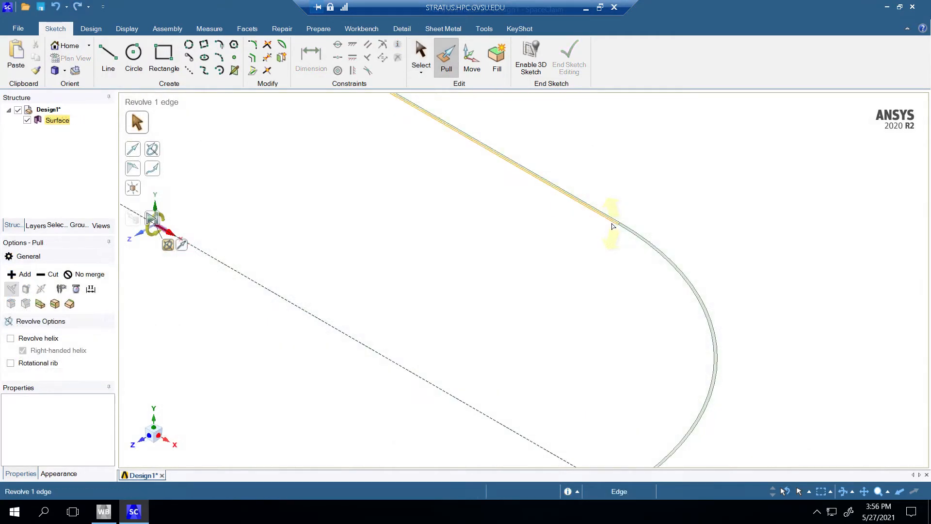
Step: Revolve the straight and curved wall profile faces 90° about the X axis to form a quarter shell
{"action": "scroll", "coordinate": [613, 218], "scroll_direction": "up", "scroll_amount": 3}
{"action": "left_click", "coordinate": [614, 219]}
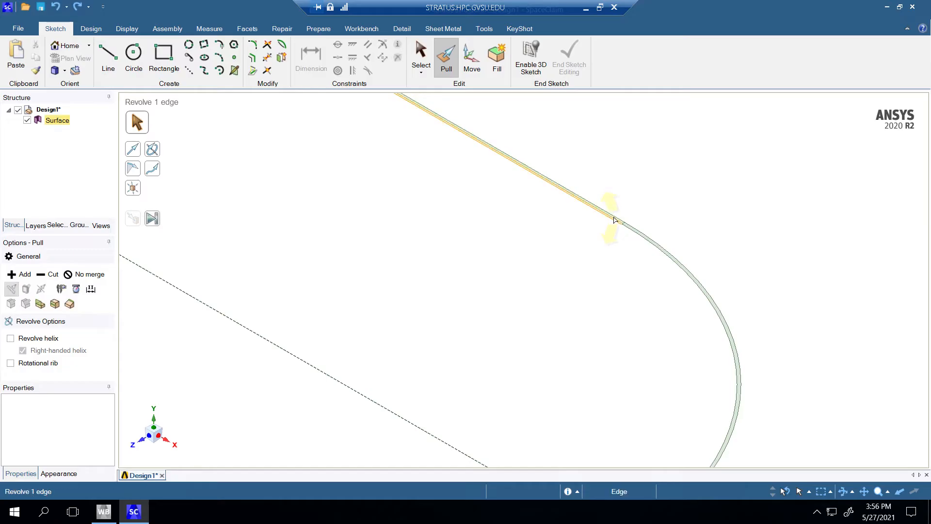
{"action": "left_click", "coordinate": [614, 219]}
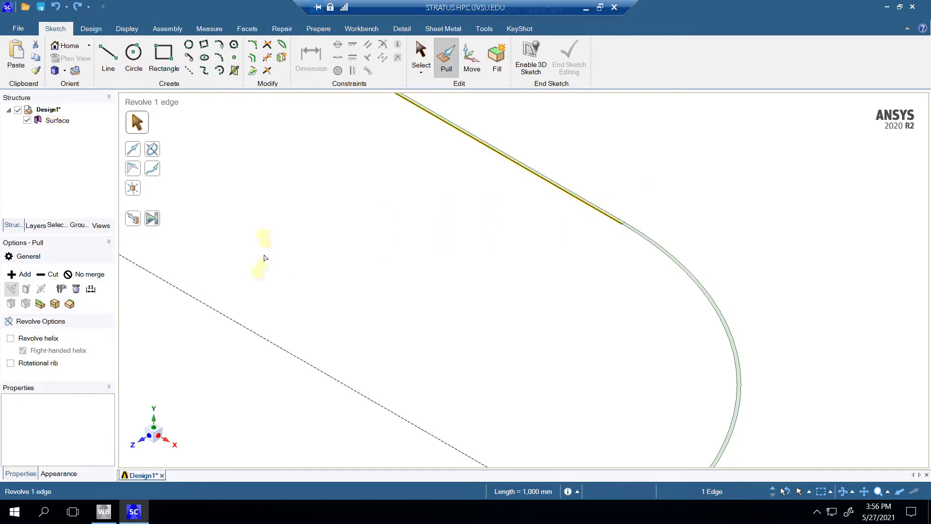
{"action": "left_click", "coordinate": [617, 217], "text": "ctrl"}
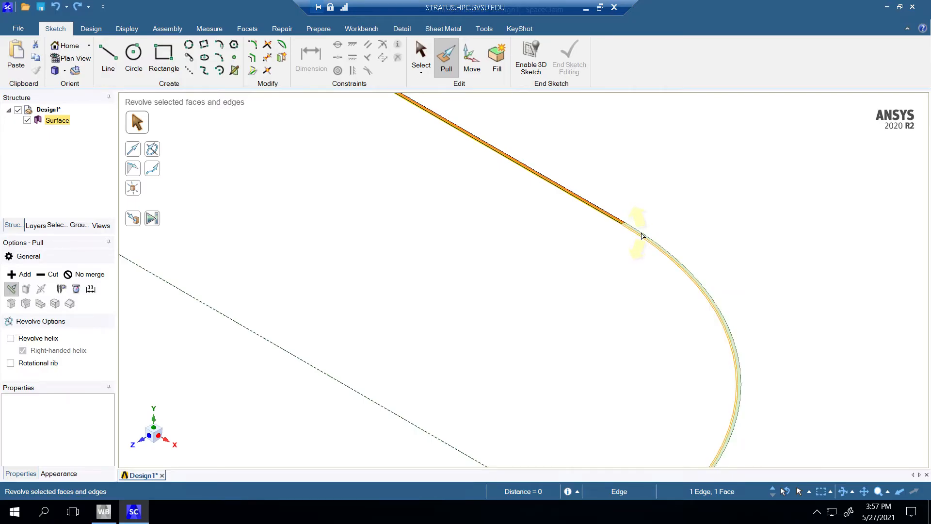
{"action": "left_click", "coordinate": [641, 236], "text": "ctrl"}
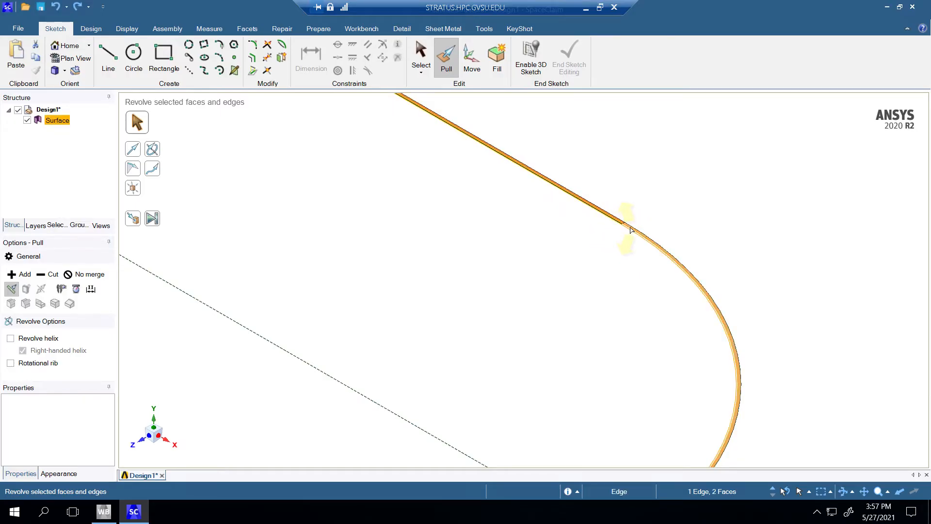
{"action": "left_click_drag", "start_coordinate": [632, 230], "coordinate": [330, 164]}
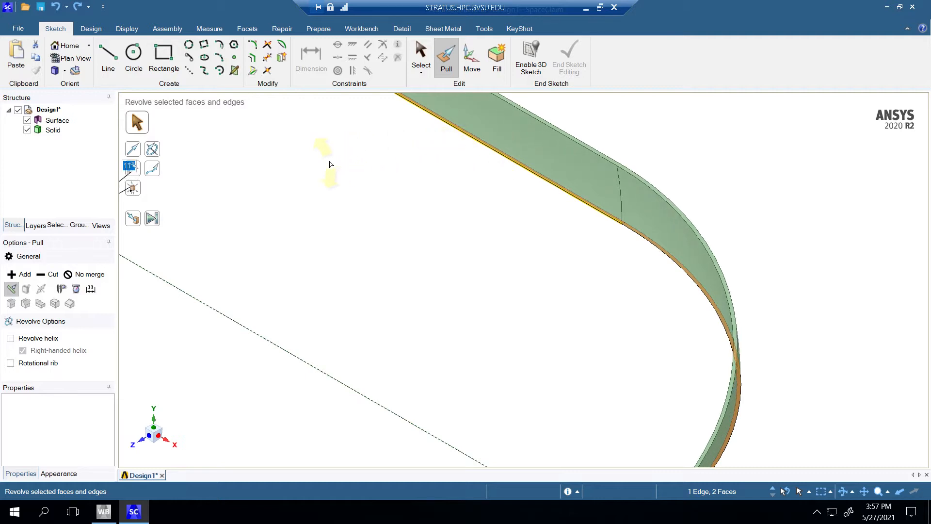
{"action": "type", "text": "90"}
{"action": "key", "text": "Return"}
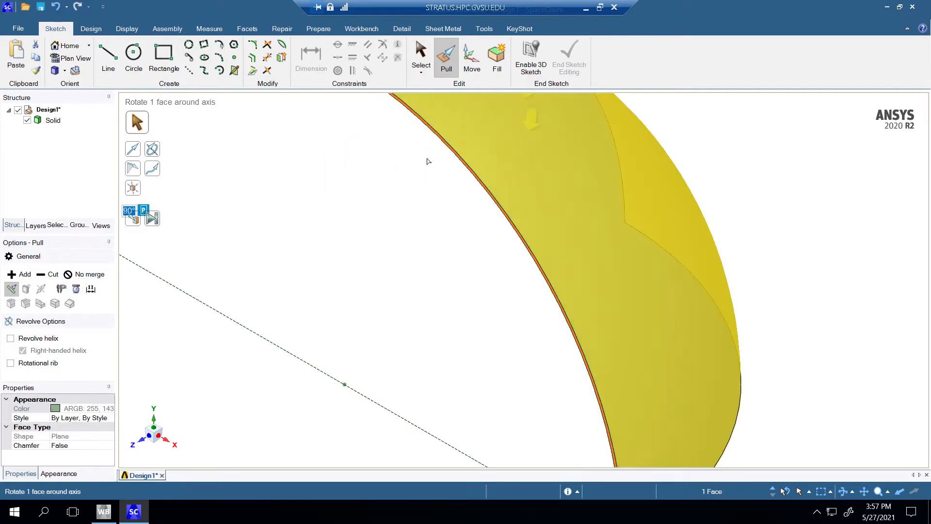
Step: Fit the whole revolved shell in the view and examine its outer and inner sides
{"action": "scroll", "coordinate": [390, 211], "scroll_direction": "up", "scroll_amount": 2}
{"action": "scroll", "coordinate": [412, 207], "scroll_direction": "down", "scroll_amount": 2}
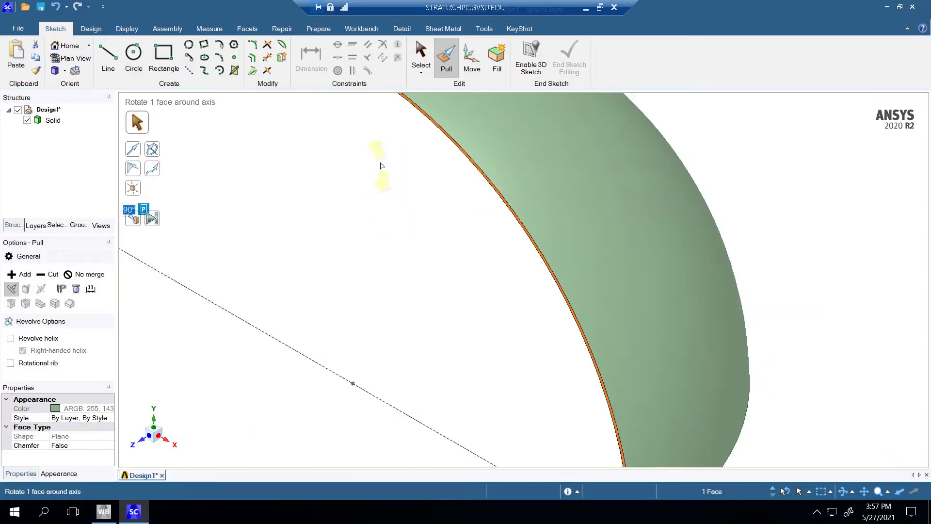
{"action": "left_click", "coordinate": [380, 162]}
{"action": "right_click", "coordinate": [372, 164]}
{"action": "mouse_move", "coordinate": [427, 196]}
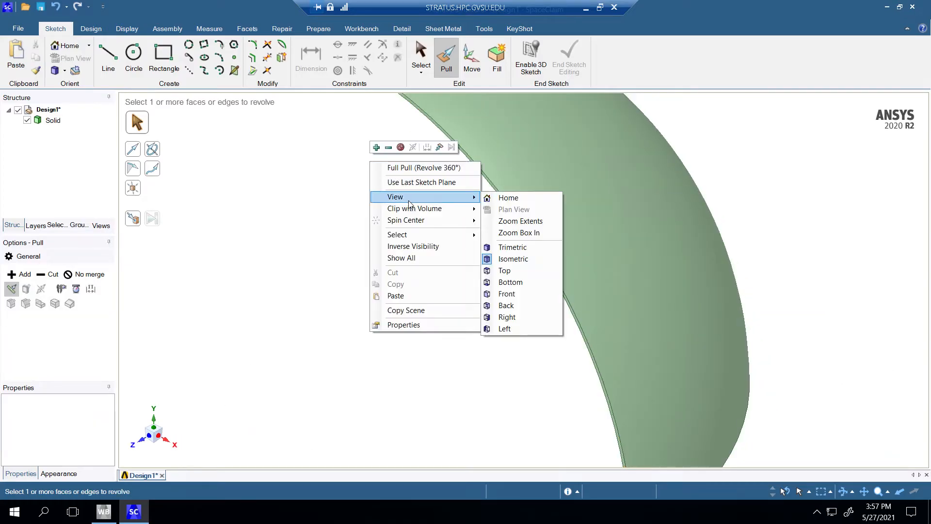
{"action": "left_click", "coordinate": [536, 221]}
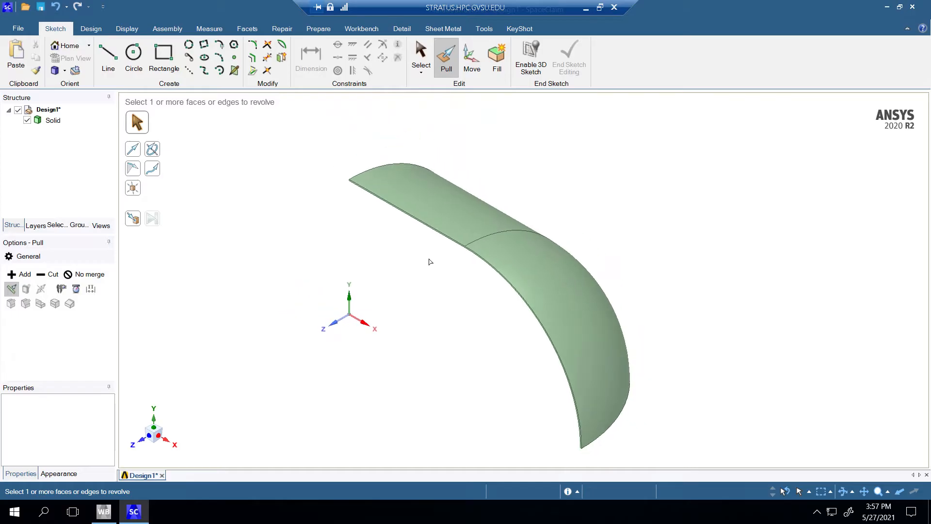
{"action": "middle_click_drag", "start_coordinate": [429, 292], "coordinate": [418, 266]}
{"action": "mouse_move", "coordinate": [580, 210]}
{"action": "middle_mouse_down"}
{"action": "mouse_move", "coordinate": [669, 183]}
{"action": "mouse_move", "coordinate": [674, 212]}
{"action": "mouse_move", "coordinate": [522, 197]}
{"action": "mouse_move", "coordinate": [577, 208]}
{"action": "middle_mouse_up"}
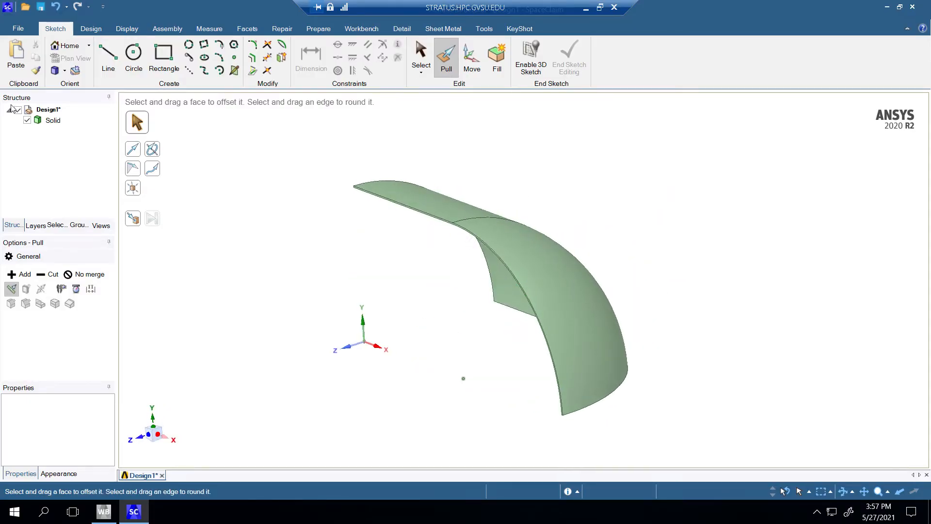
Step: Close SpaceClaim and open the Static Structural system's Model in Mechanical
{"action": "left_click", "coordinate": [52, 120]}
{"action": "left_click", "coordinate": [561, 199]}
{"action": "left_click", "coordinate": [912, 7]}
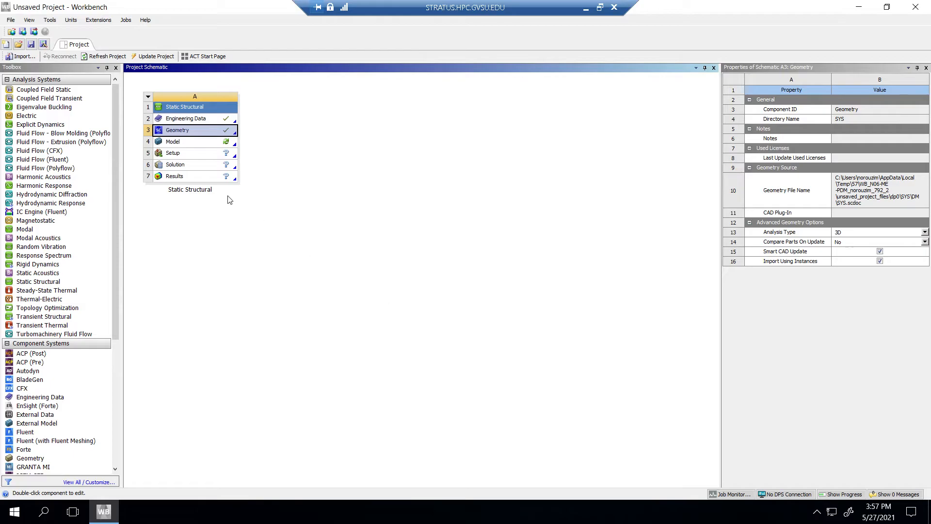
{"action": "double_click", "coordinate": [194, 141]}
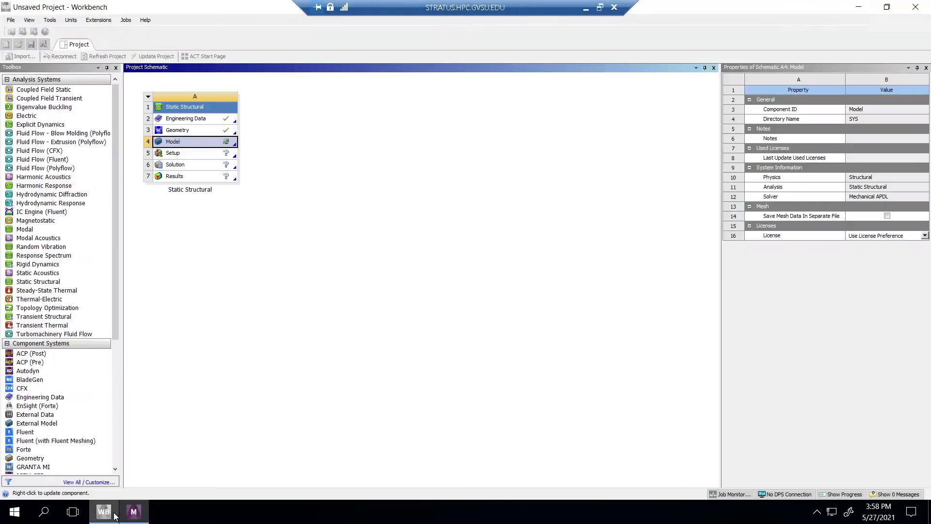
{"action": "left_click", "coordinate": [141, 512]}
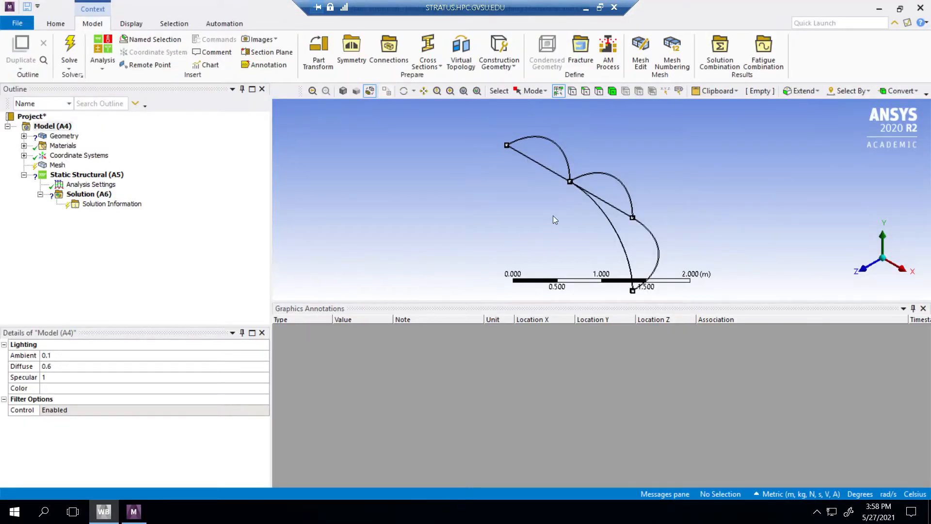
Step: Assign Structural Steel as the material of the vessel's solid body
{"action": "left_click", "coordinate": [58, 165]}
{"action": "left_click", "coordinate": [24, 136]}
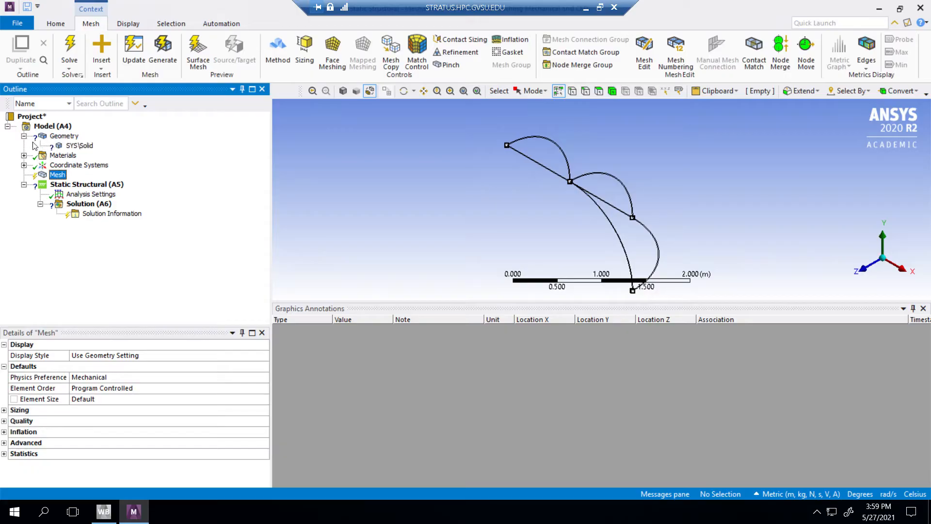
{"action": "left_click", "coordinate": [79, 145]}
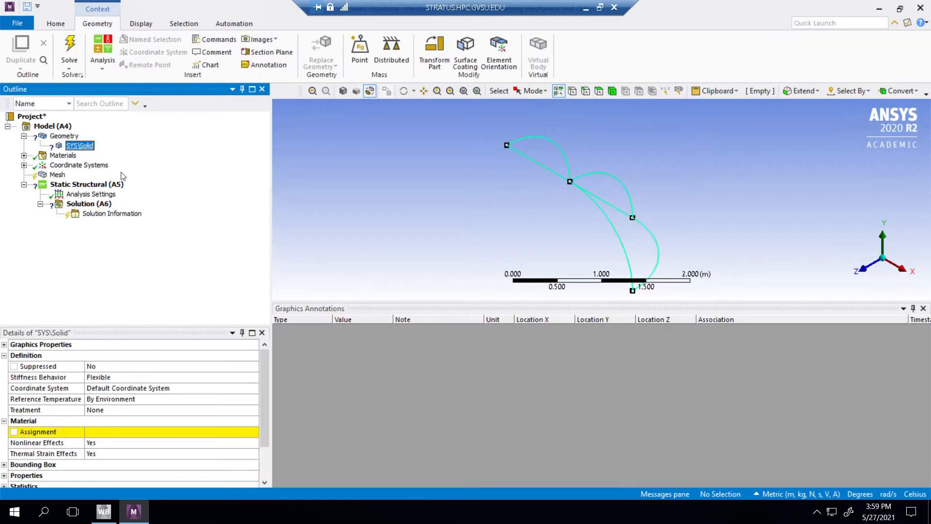
{"action": "left_click", "coordinate": [96, 430]}
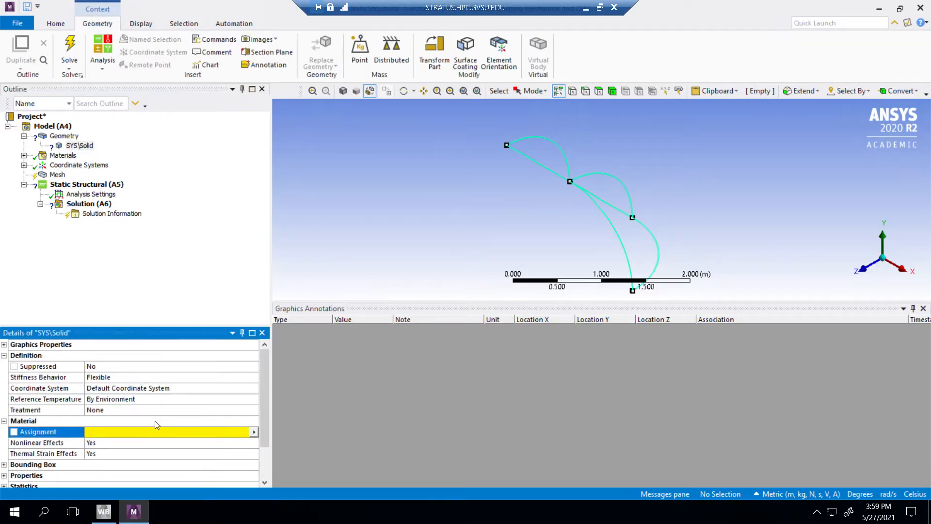
{"action": "left_click", "coordinate": [253, 432]}
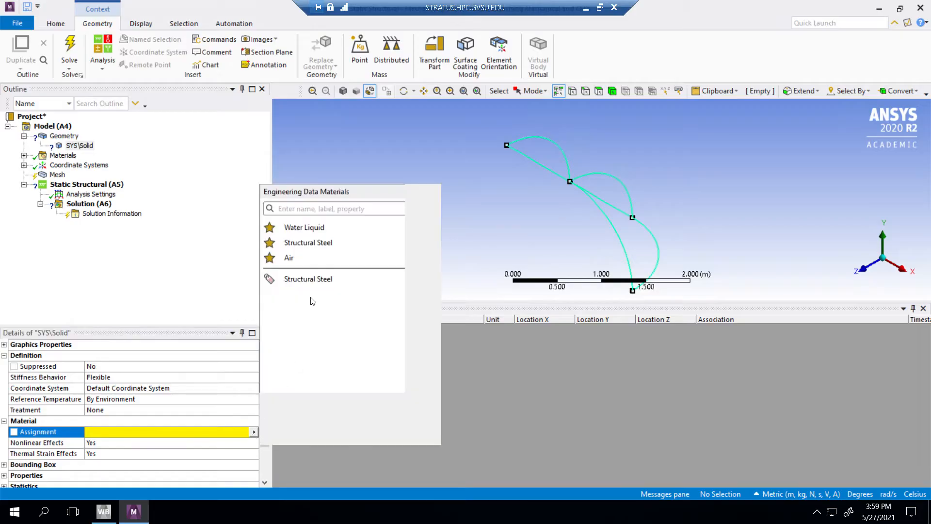
{"action": "left_click", "coordinate": [308, 243]}
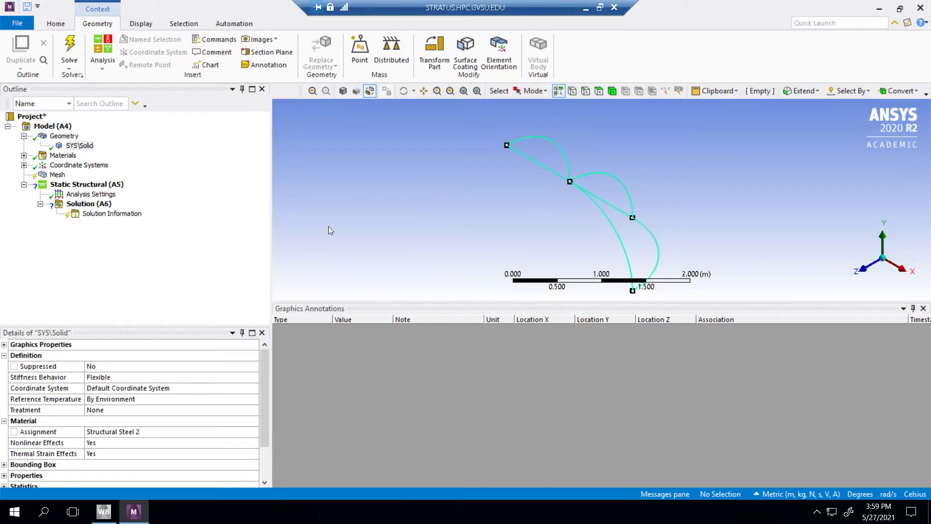
{"action": "left_click", "coordinate": [79, 146]}
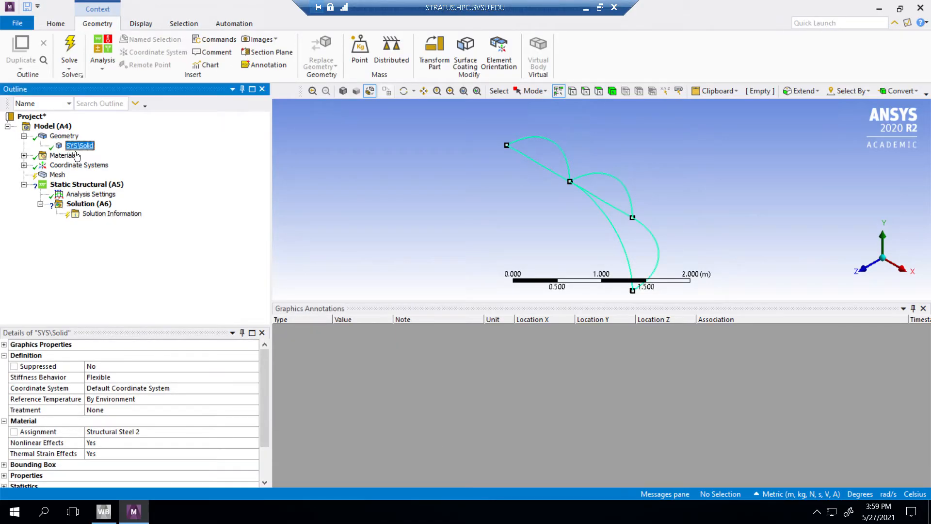
Step: Generate the vessel's mesh with the default element size and check it from the inner side
{"action": "left_click", "coordinate": [57, 175]}
{"action": "right_click", "coordinate": [57, 175]}
{"action": "mouse_move", "coordinate": [82, 187]}
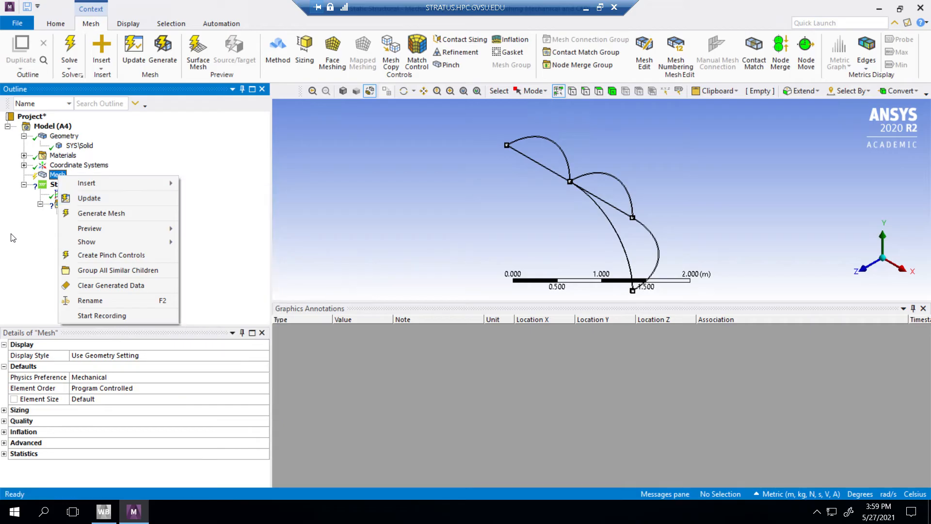
{"action": "left_click", "coordinate": [101, 213]}
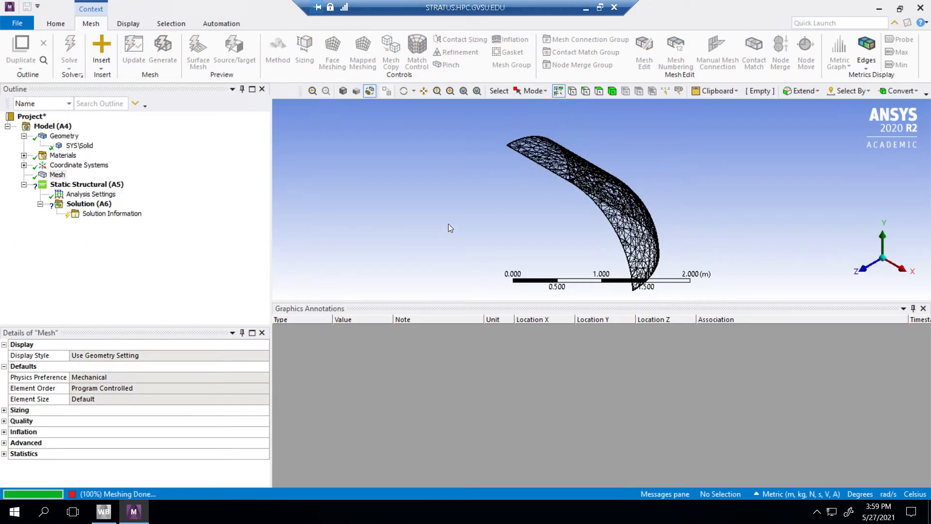
{"action": "middle_click_drag", "start_coordinate": [601, 199], "coordinate": [504, 200]}
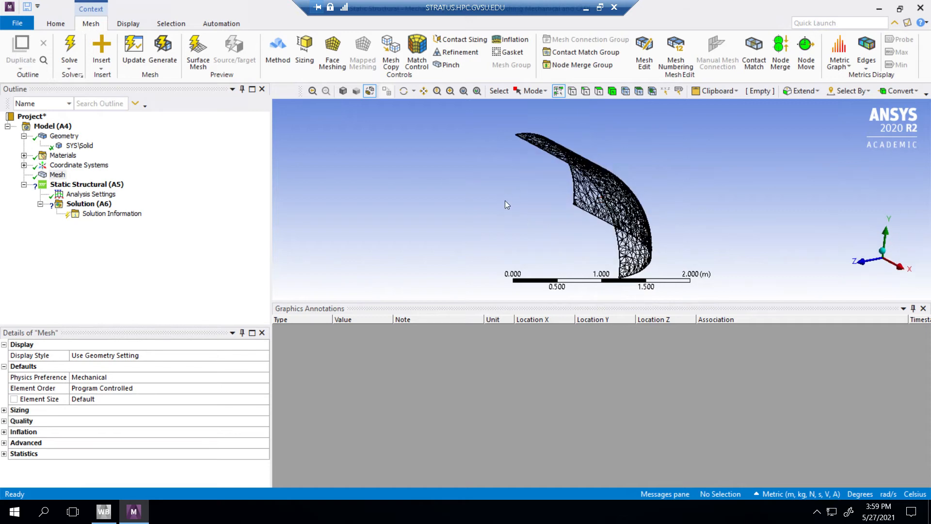
{"action": "right_click", "coordinate": [96, 204]}
{"action": "mouse_move", "coordinate": [108, 209]}
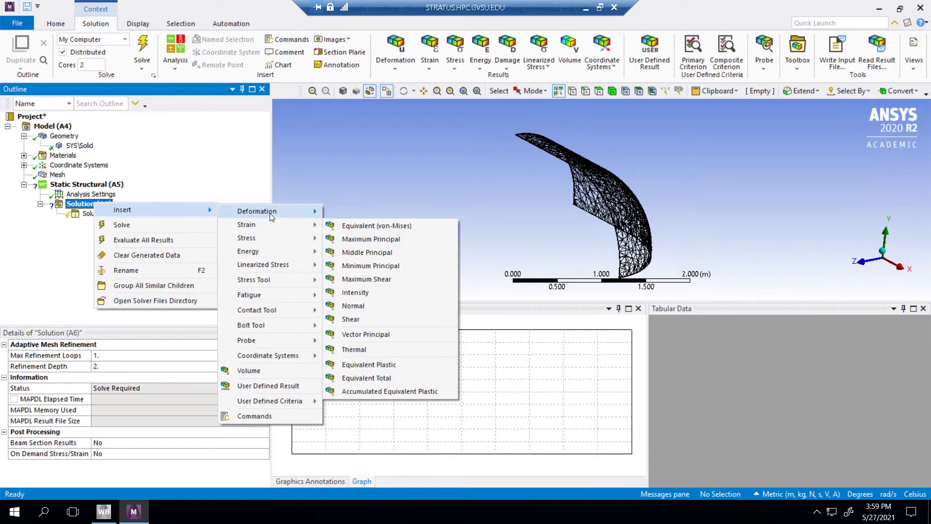
{"action": "mouse_move", "coordinate": [261, 238]}
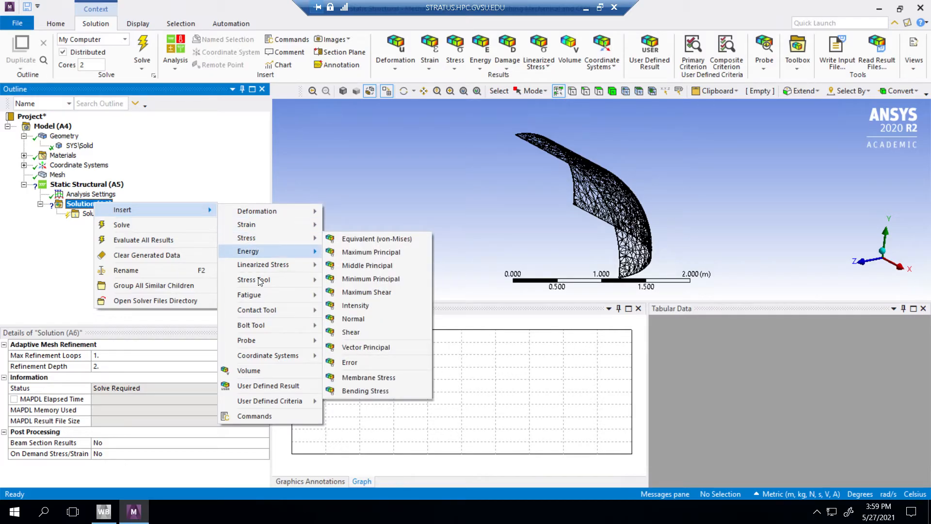
{"action": "mouse_move", "coordinate": [260, 214]}
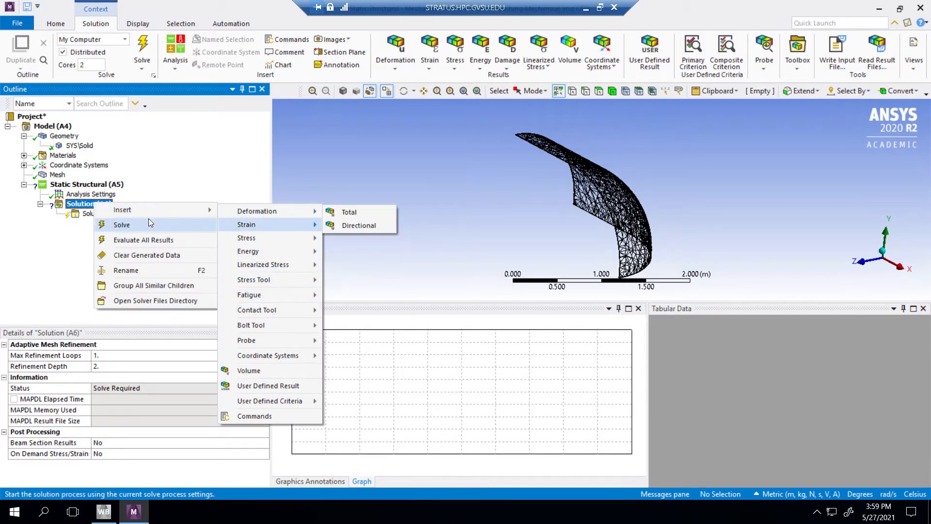
Step: Add a Displacement support on the thin lengthwise cut face following the wall profile, with its Z component set to 0
{"action": "left_click", "coordinate": [86, 186]}
{"action": "right_click", "coordinate": [85, 188]}
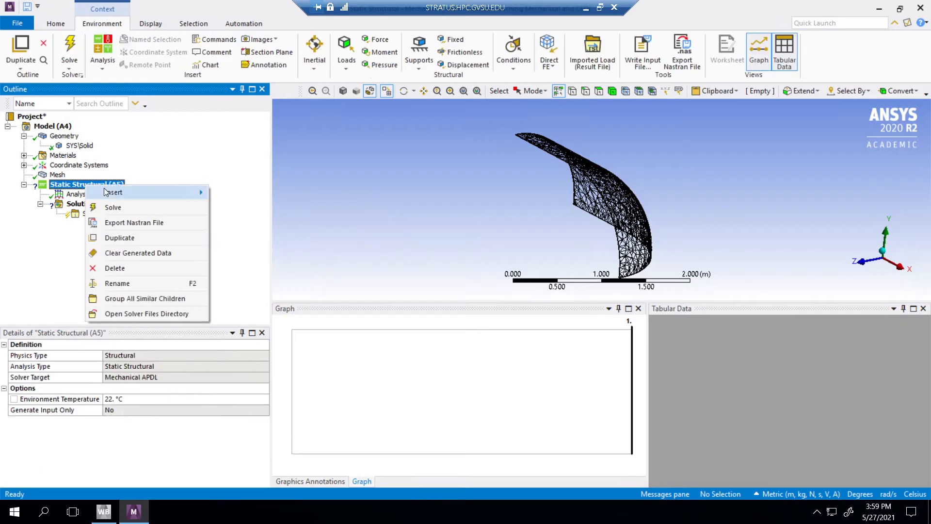
{"action": "mouse_move", "coordinate": [104, 190]}
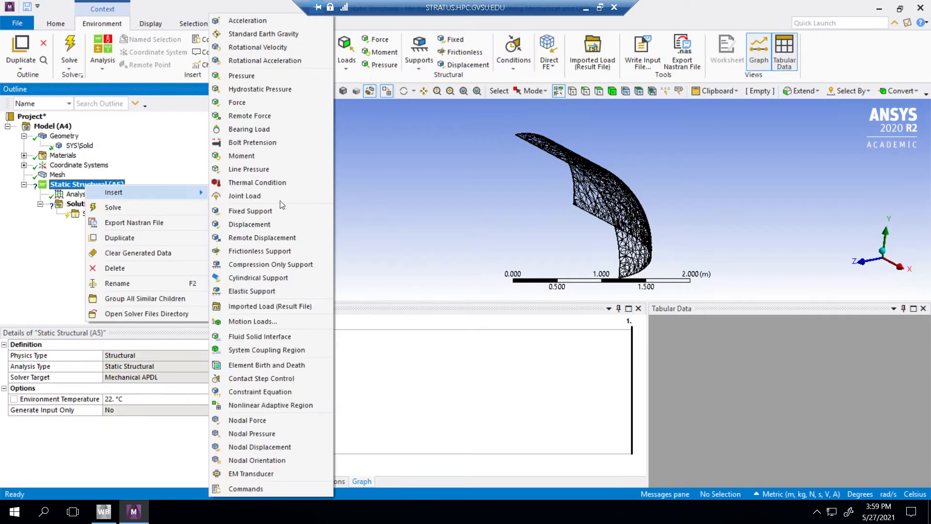
{"action": "left_click", "coordinate": [258, 224]}
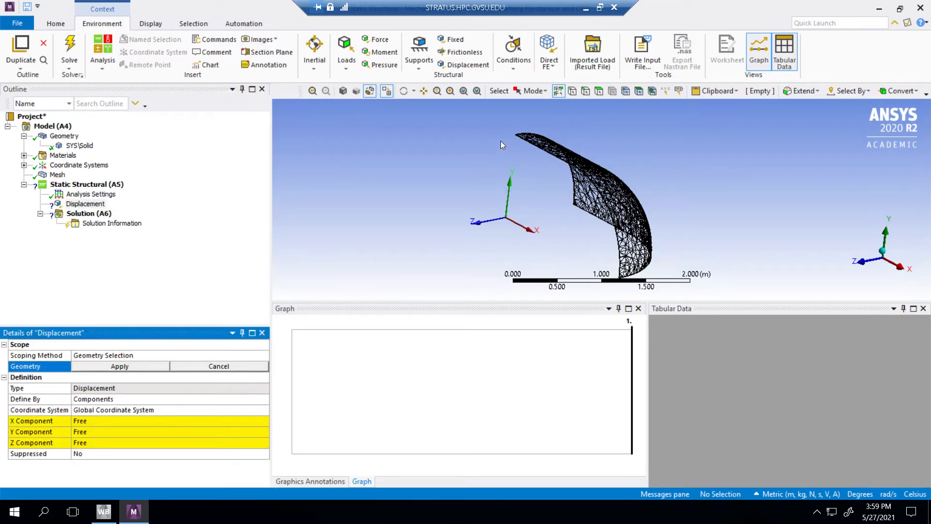
{"action": "scroll", "coordinate": [500, 140], "scroll_direction": "up", "scroll_amount": 6}
{"action": "scroll", "coordinate": [503, 155], "scroll_direction": "up", "scroll_amount": 3}
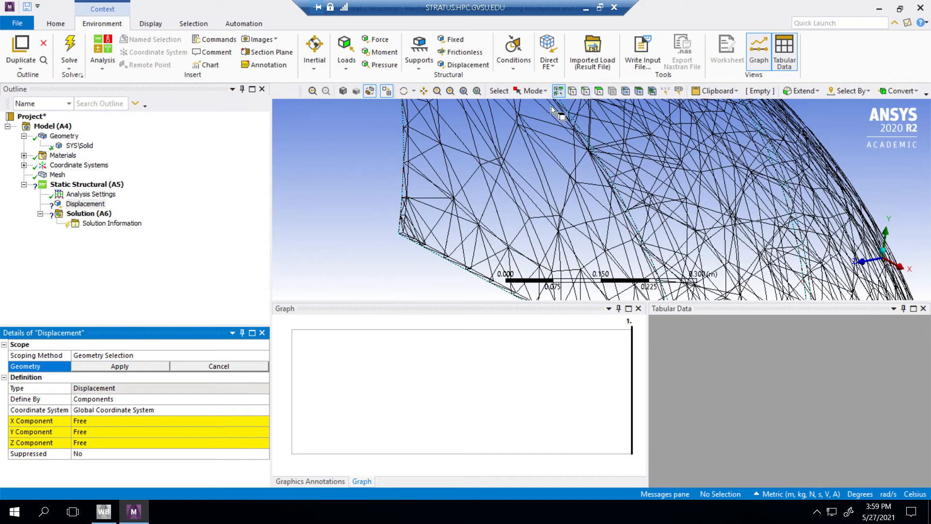
{"action": "left_click", "coordinate": [599, 91]}
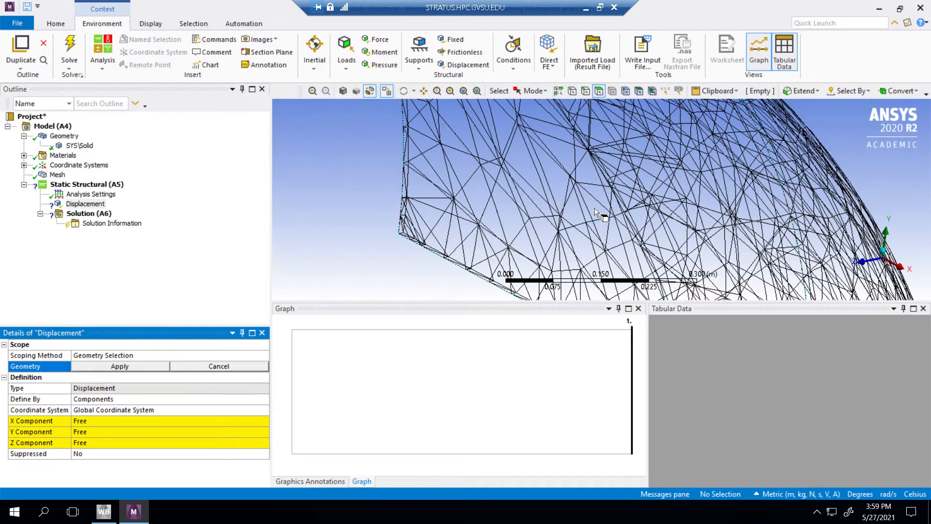
{"action": "left_click", "coordinate": [617, 194]}
{"action": "scroll", "coordinate": [385, 197], "scroll_direction": "up", "scroll_amount": 1}
{"action": "scroll", "coordinate": [390, 196], "scroll_direction": "down", "scroll_amount": 10}
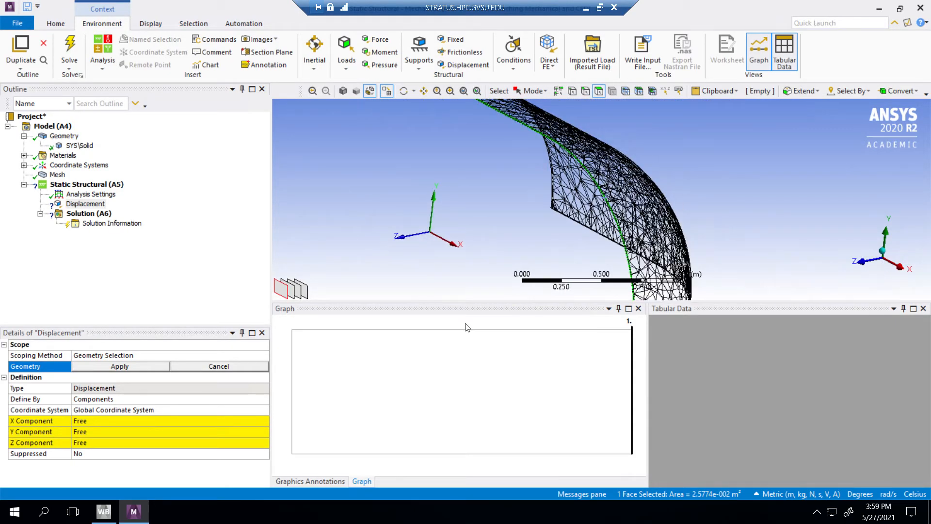
{"action": "left_click", "coordinate": [120, 367]}
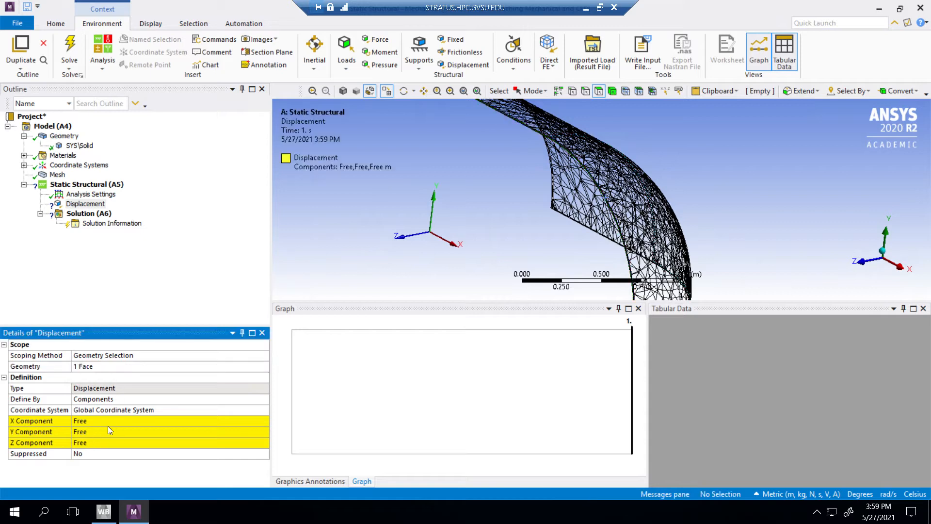
{"action": "left_click", "coordinate": [101, 442]}
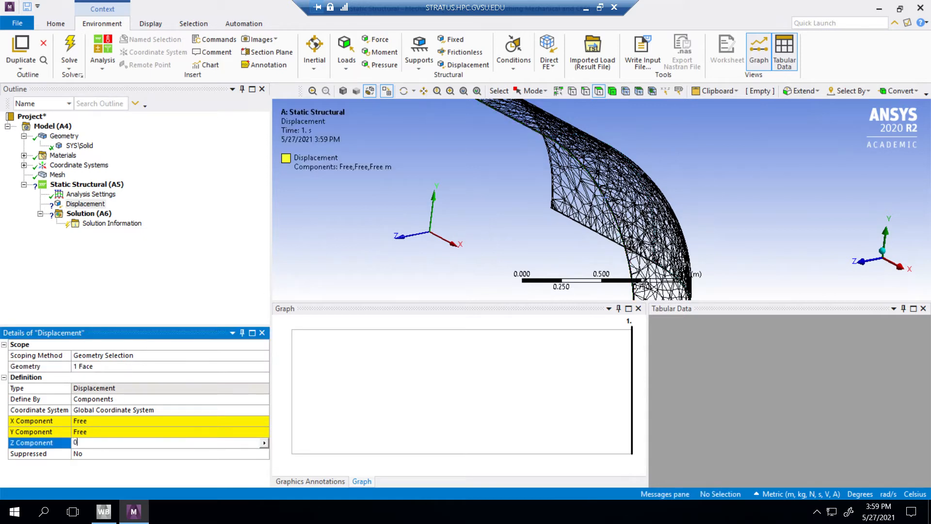
{"action": "left_click", "coordinate": [215, 296]}
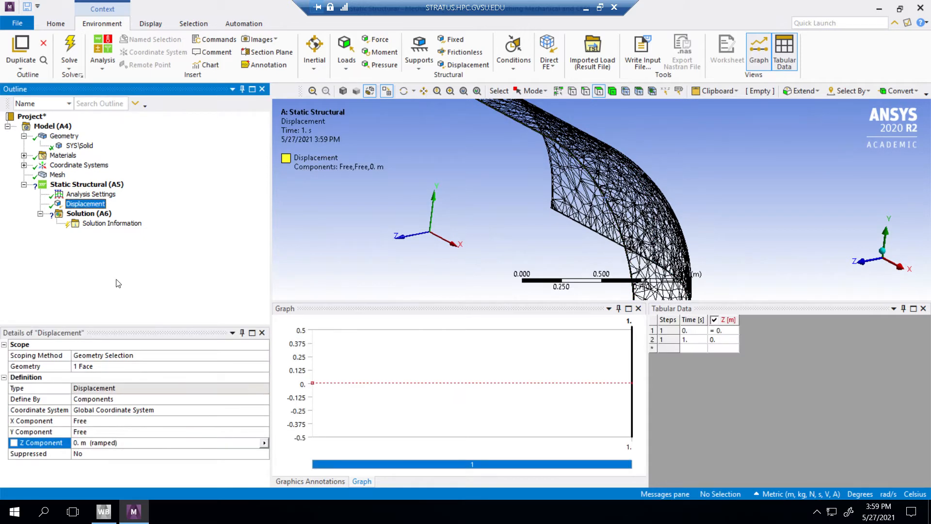
Step: Add a second Displacement support scoped to the other thin lengthwise cut face, the one lying in the XZ plane
{"action": "right_click", "coordinate": [91, 185]}
{"action": "mouse_move", "coordinate": [156, 196]}
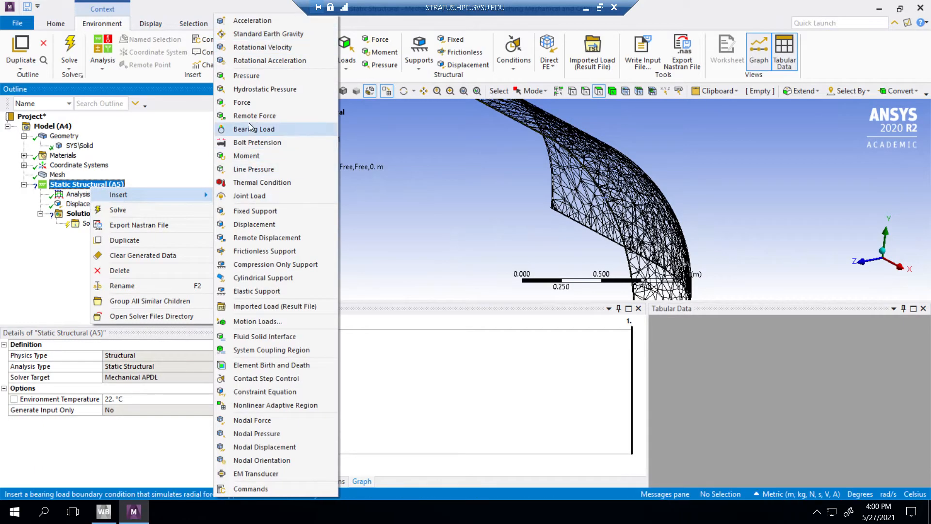
{"action": "left_click", "coordinate": [274, 223]}
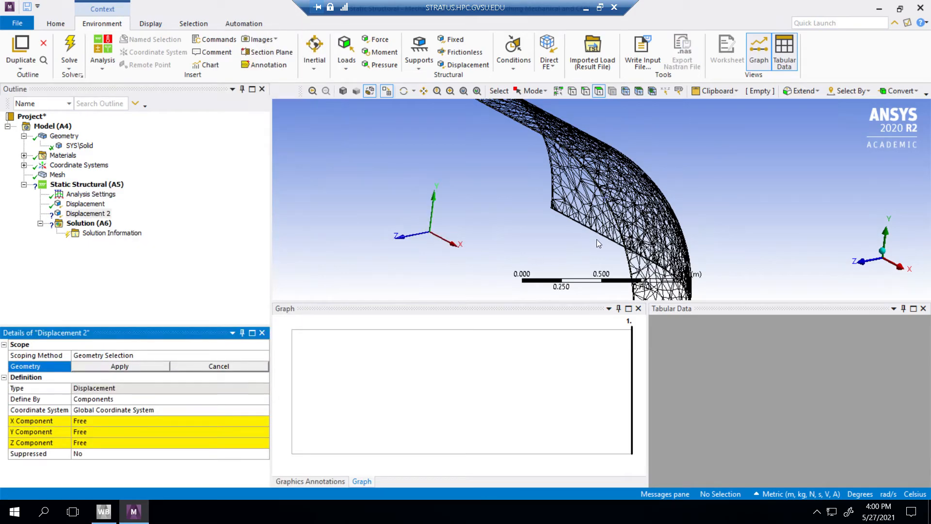
{"action": "middle_click_drag", "start_coordinate": [551, 234], "coordinate": [588, 182]}
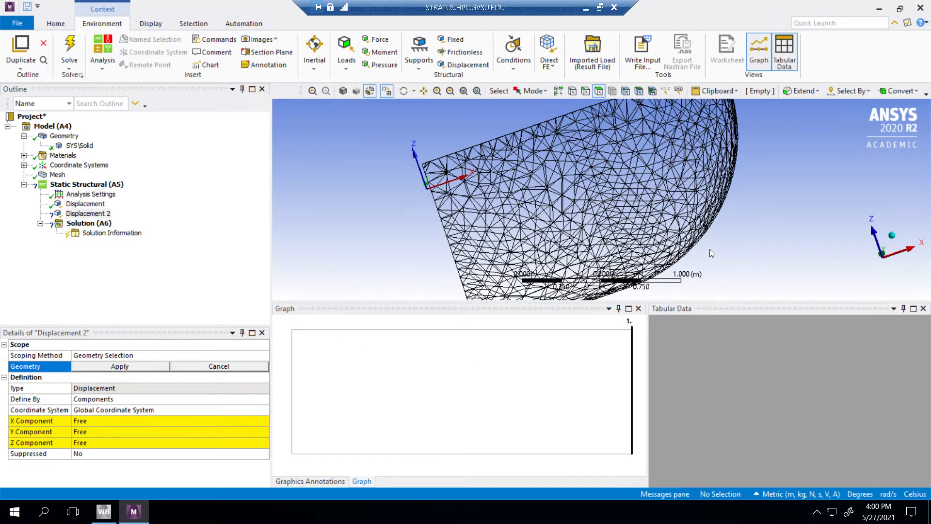
{"action": "scroll", "coordinate": [710, 245], "scroll_direction": "up", "scroll_amount": 2}
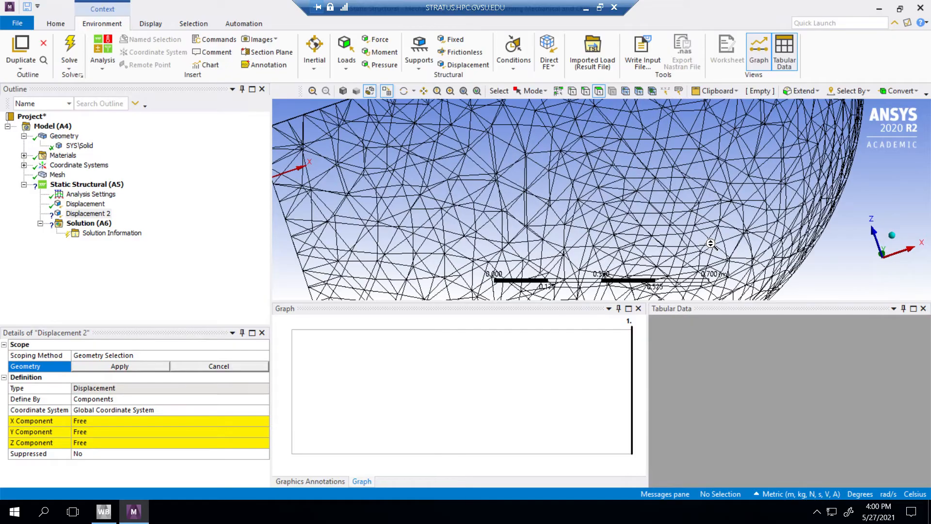
{"action": "left_click", "coordinate": [805, 258]}
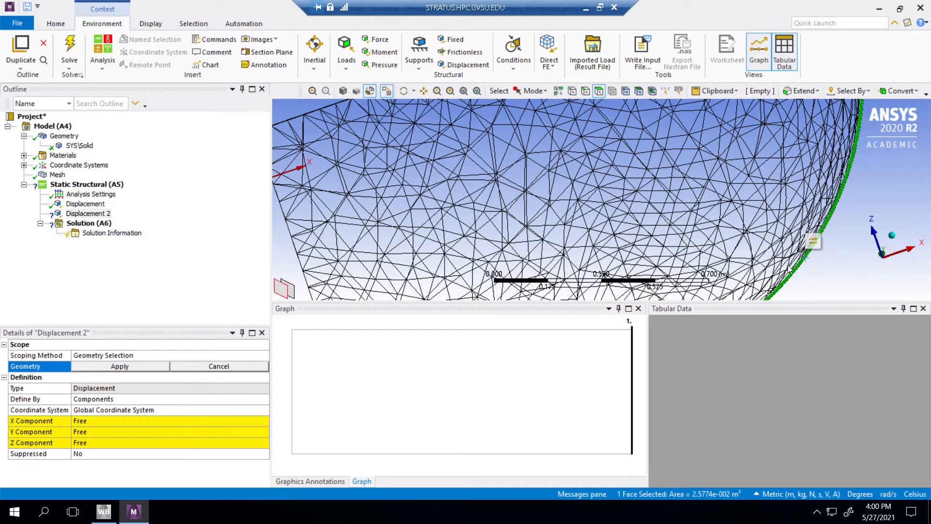
{"action": "left_click", "coordinate": [122, 369]}
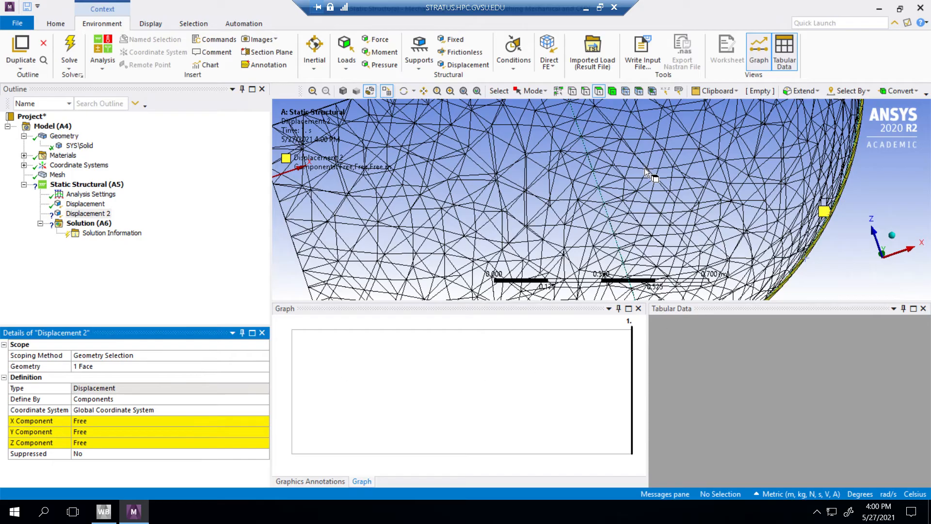
Step: Set the Y component of the second displacement support to 0, leaving X and Z free
{"action": "middle_click_drag", "start_coordinate": [611, 190], "coordinate": [604, 206]}
{"action": "scroll", "coordinate": [603, 206], "scroll_direction": "down", "scroll_amount": 3}
{"action": "scroll", "coordinate": [604, 206], "scroll_direction": "down", "scroll_amount": 2}
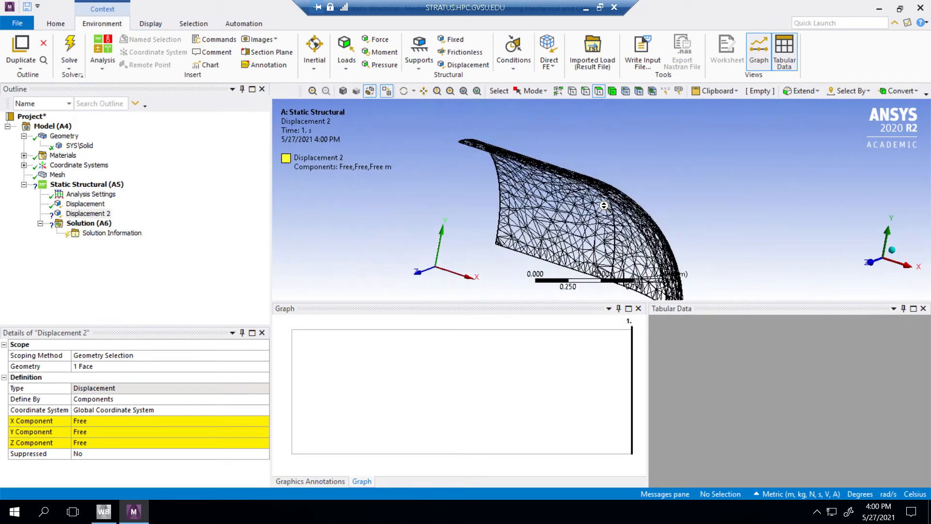
{"action": "left_click", "coordinate": [119, 432]}
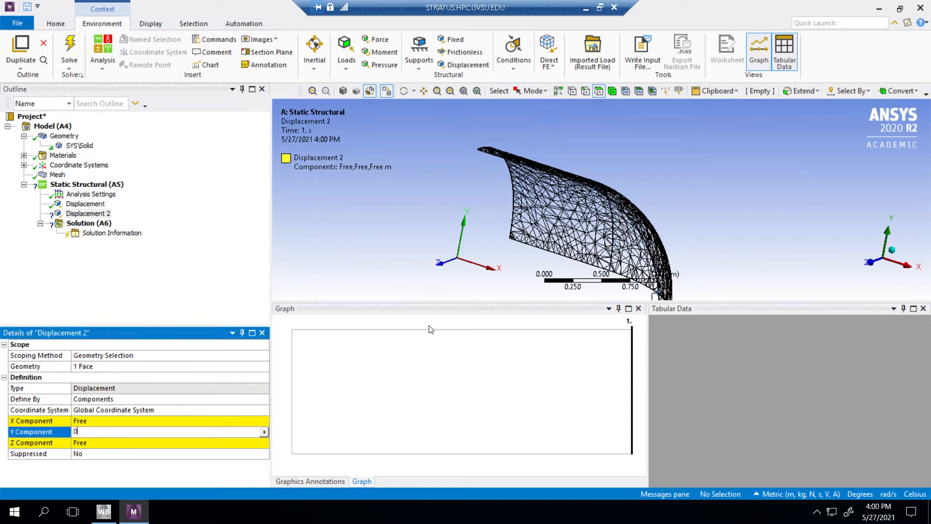
{"action": "type", "text": "0"}
{"action": "key", "text": "Return"}
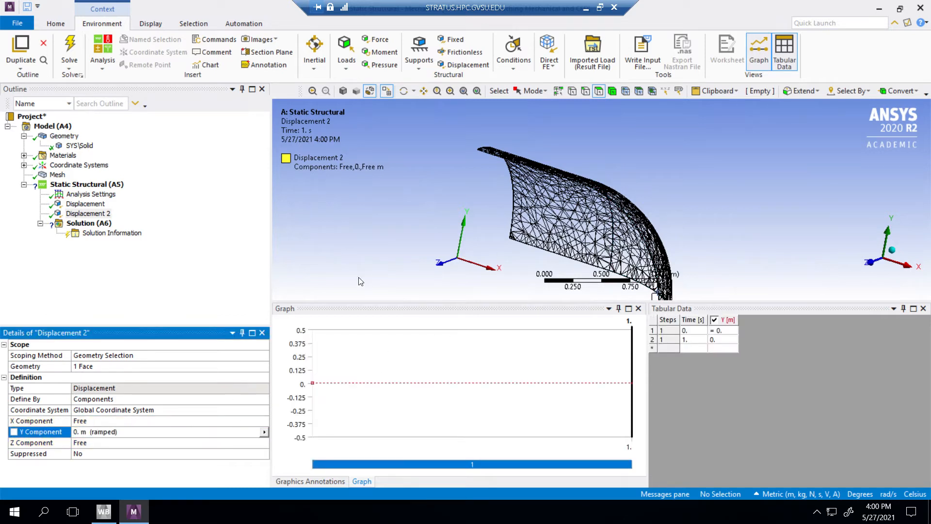
{"action": "left_click", "coordinate": [377, 237]}
Step: Add a third Displacement support on the thin arc-shaped face at the cylinder's open end, with its X component set to 0
{"action": "middle_click_drag", "start_coordinate": [480, 198], "coordinate": [499, 190]}
{"action": "scroll", "coordinate": [499, 190], "scroll_direction": "up", "scroll_amount": 2}
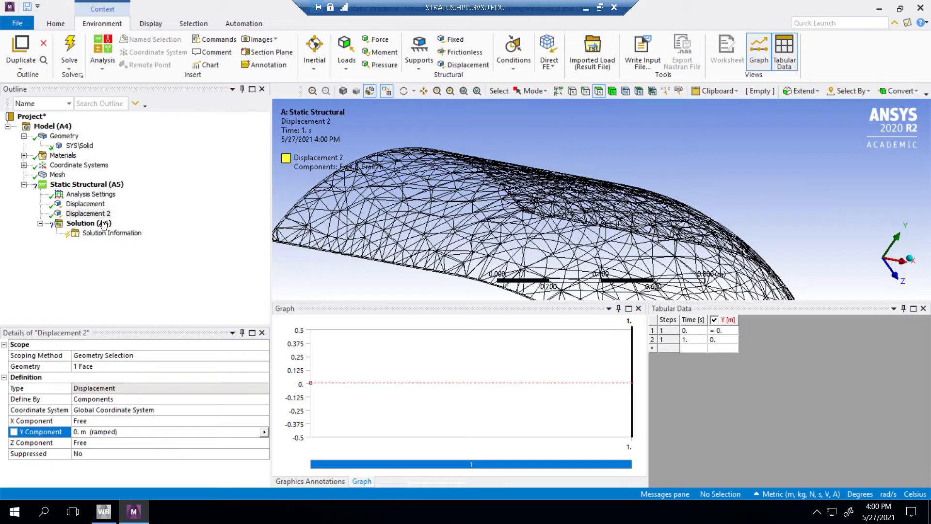
{"action": "right_click", "coordinate": [96, 185]}
{"action": "mouse_move", "coordinate": [132, 193]}
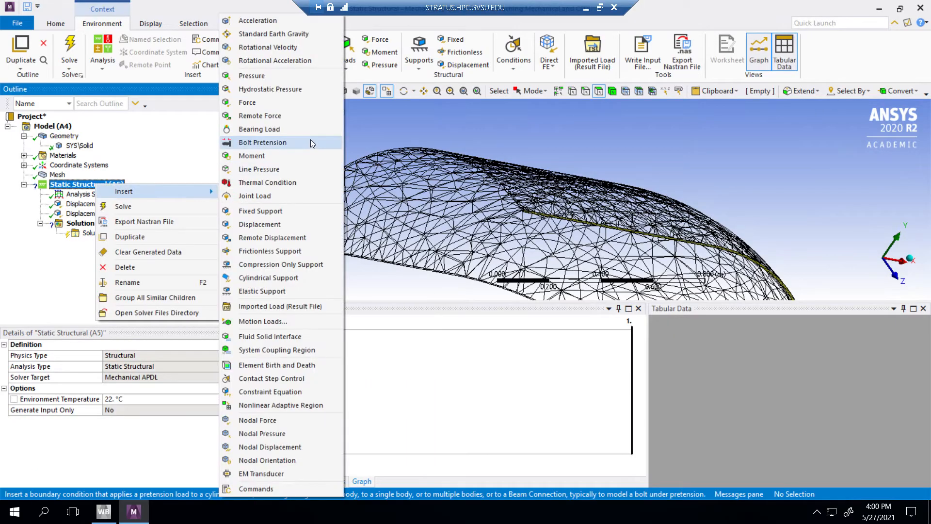
{"action": "left_click", "coordinate": [269, 224]}
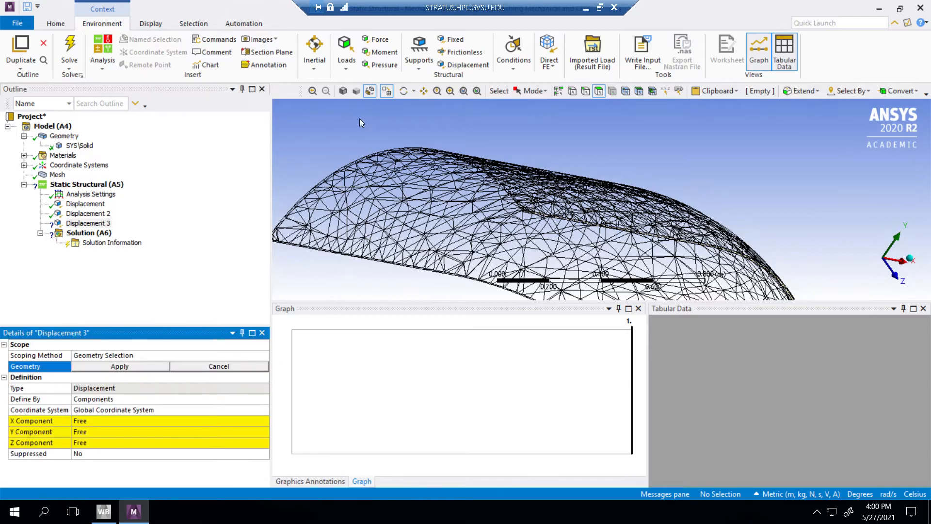
{"action": "left_click", "coordinate": [361, 167]}
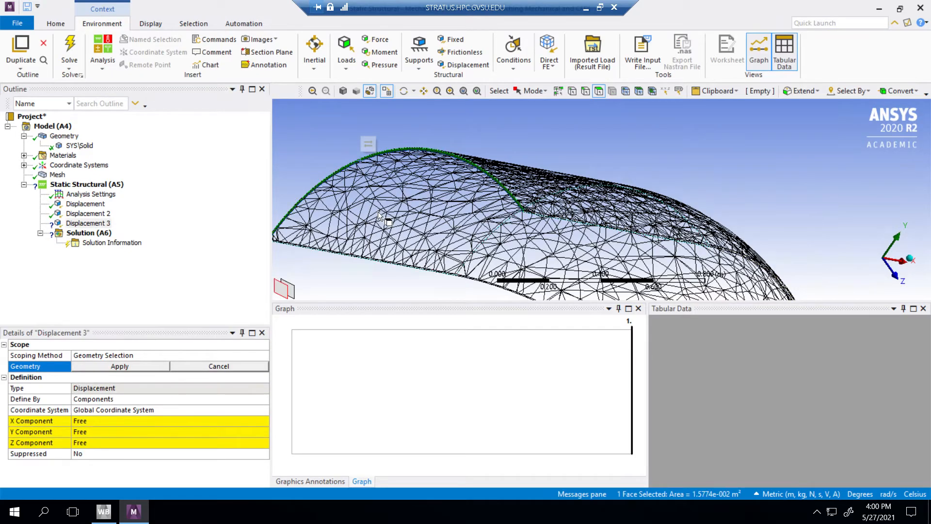
{"action": "left_click", "coordinate": [147, 367]}
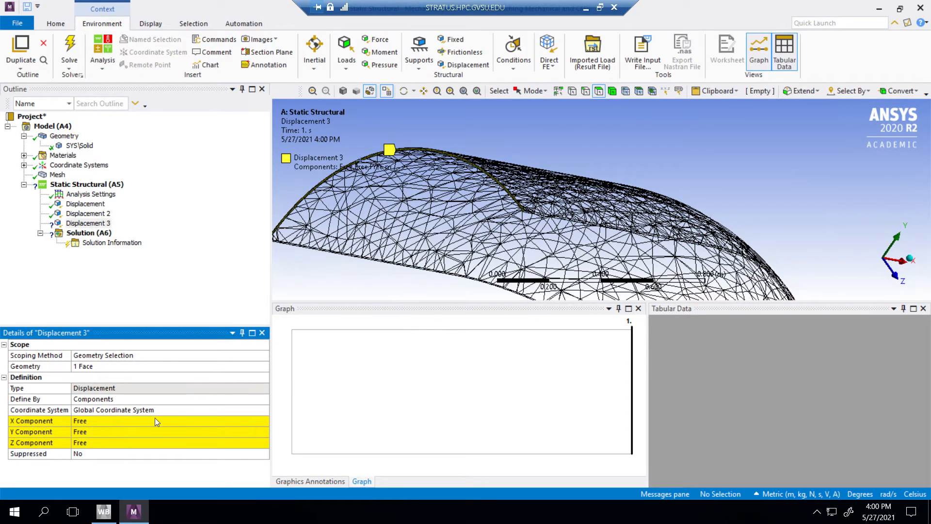
{"action": "left_click", "coordinate": [133, 421]}
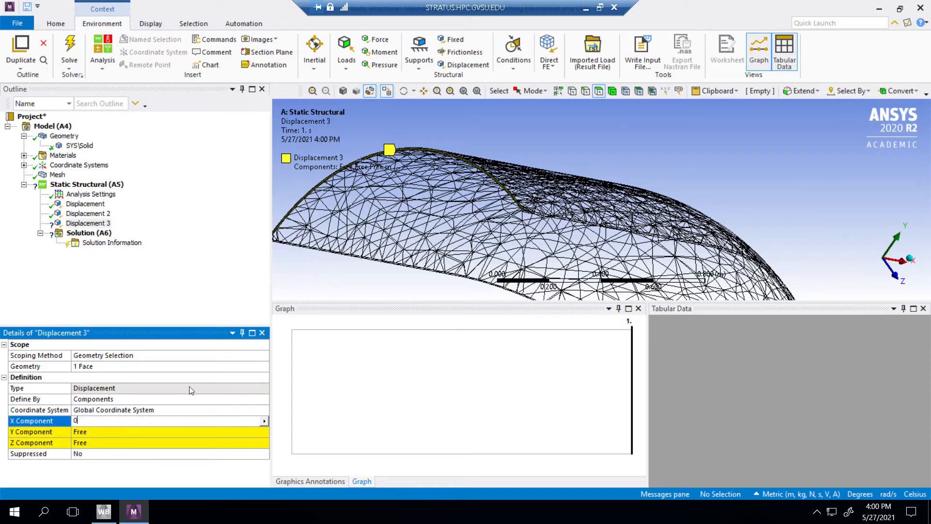
{"action": "type", "text": "0"}
{"action": "key", "text": "Return"}
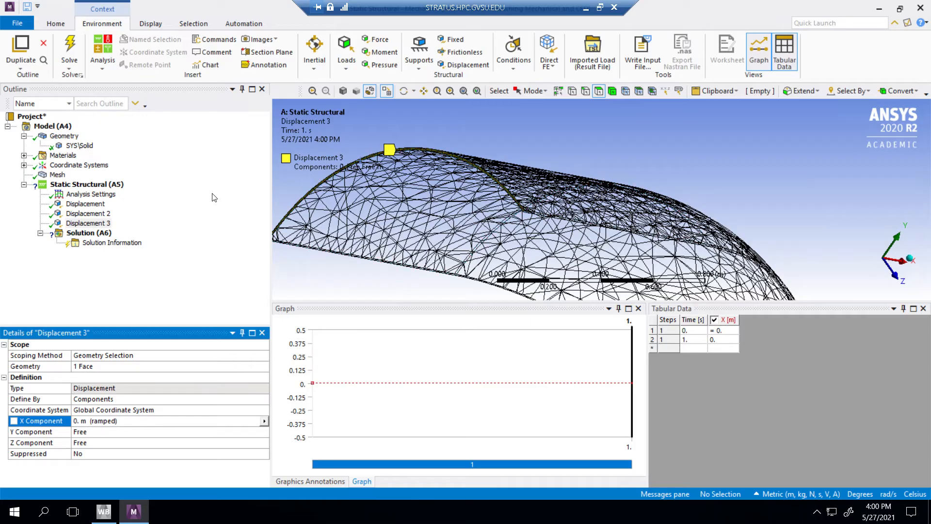
Step: Add a Pressure load scoped to the inner cylindrical face and the inner domed face of the vessel wall
{"action": "right_click", "coordinate": [111, 187]}
{"action": "mouse_move", "coordinate": [144, 193]}
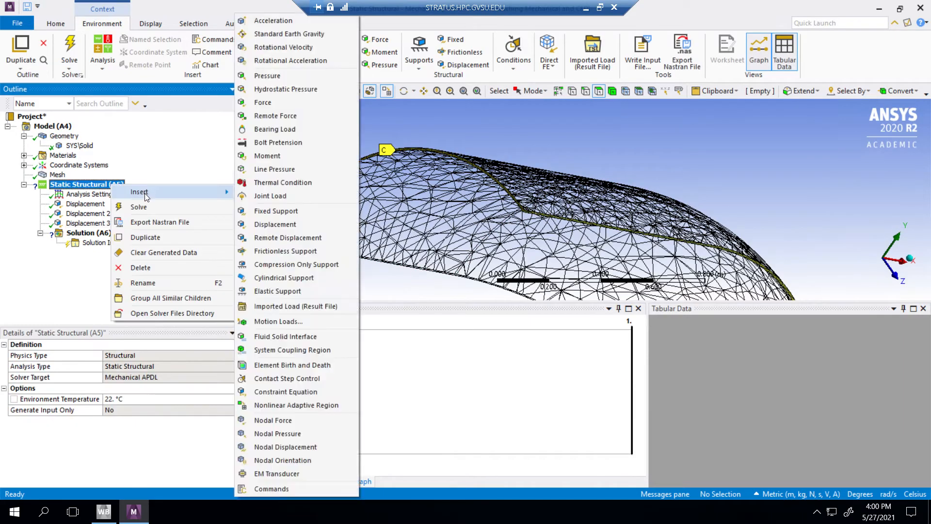
{"action": "left_click", "coordinate": [284, 134]}
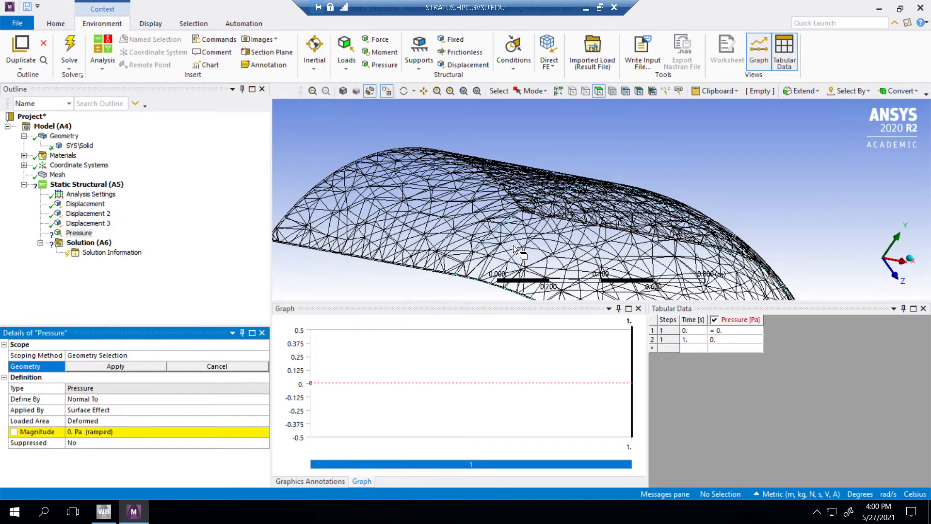
{"action": "left_click", "coordinate": [505, 214]}
{"action": "scroll", "coordinate": [650, 274], "scroll_direction": "down", "scroll_amount": 2}
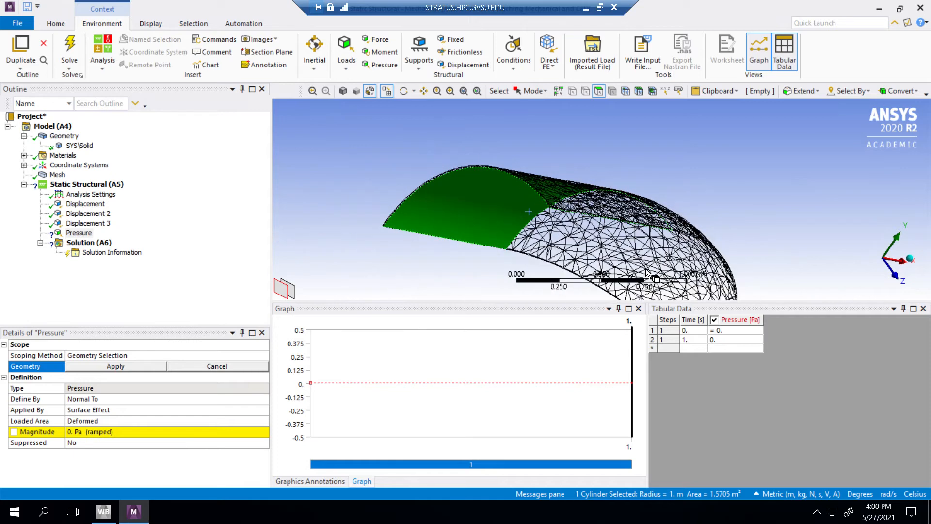
{"action": "left_click", "coordinate": [652, 274], "text": "ctrl"}
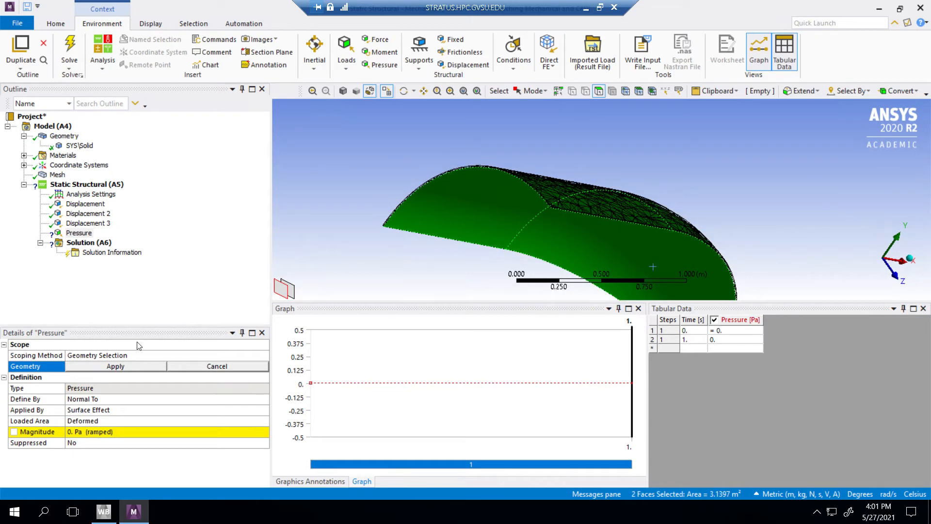
{"action": "left_click", "coordinate": [119, 376]}
{"action": "left_click", "coordinate": [116, 366]}
{"action": "left_click", "coordinate": [116, 366]}
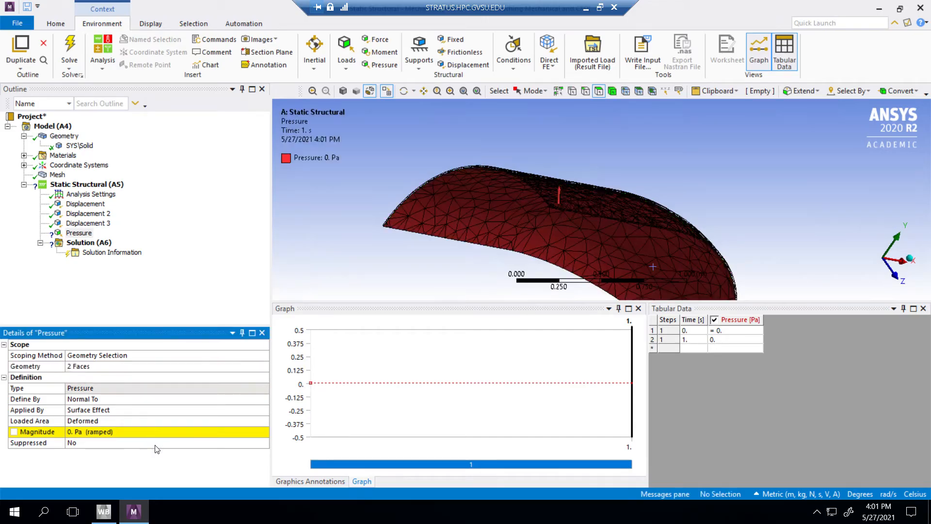
Step: Set the magnitude of the internal pressure to 1000000 Pa
{"action": "left_click", "coordinate": [134, 431]}
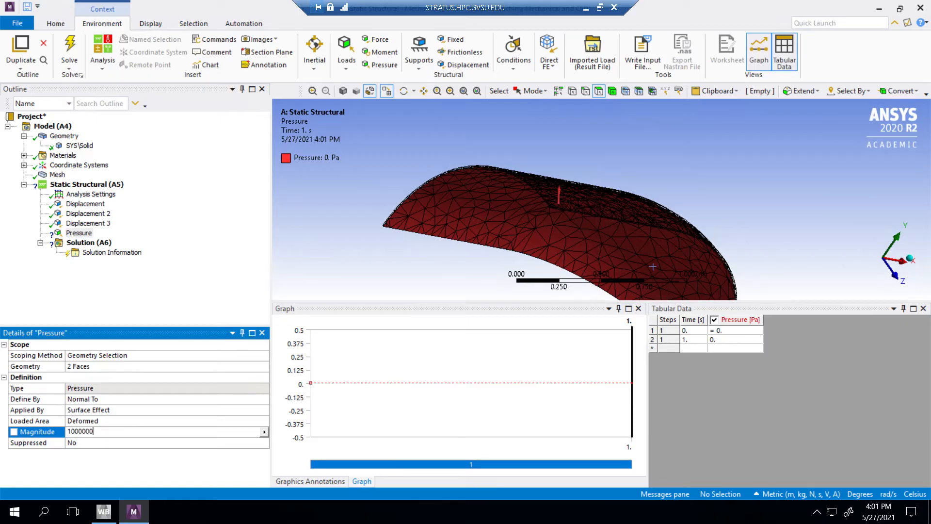
{"action": "type", "text": "1000000"}
{"action": "key", "text": "Return"}
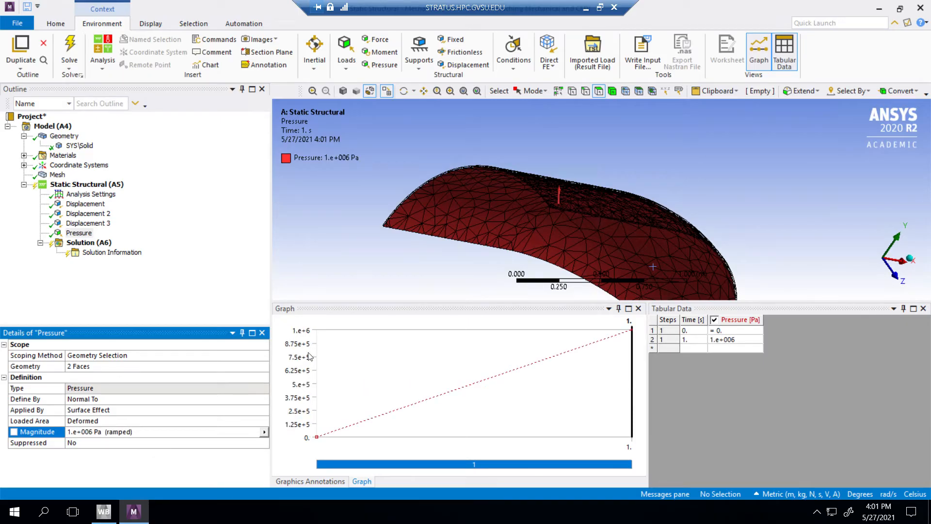
Step: Solve the static structural analysis of the pressure vessel
{"action": "right_click", "coordinate": [82, 244]}
{"action": "mouse_move", "coordinate": [128, 251]}
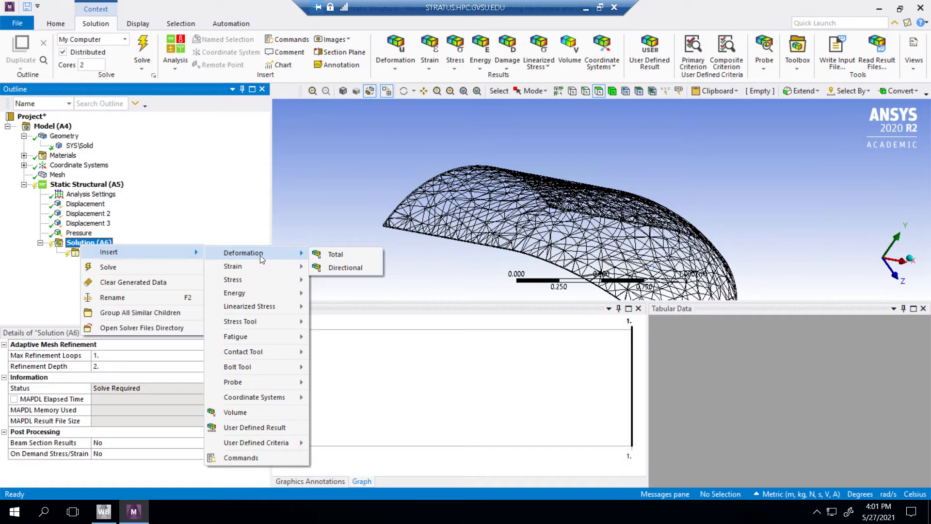
{"action": "mouse_move", "coordinate": [253, 265]}
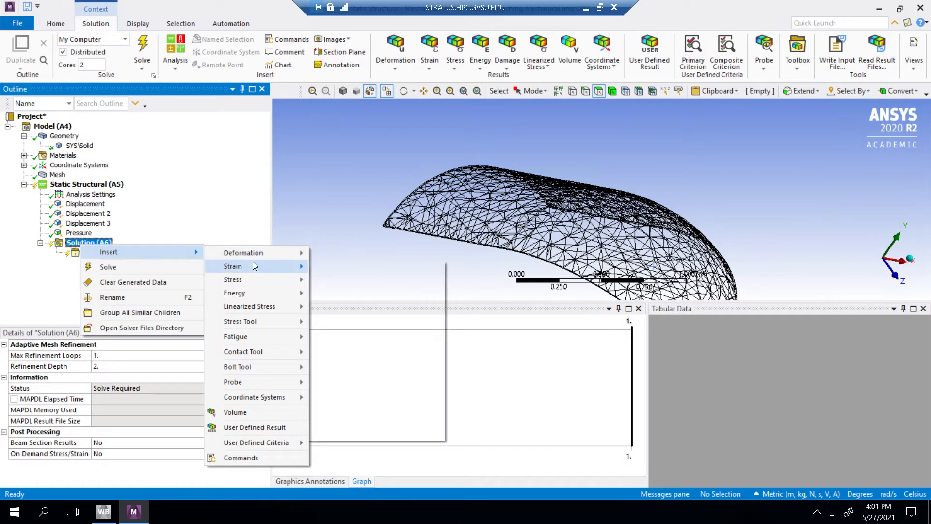
{"action": "left_click", "coordinate": [107, 265]}
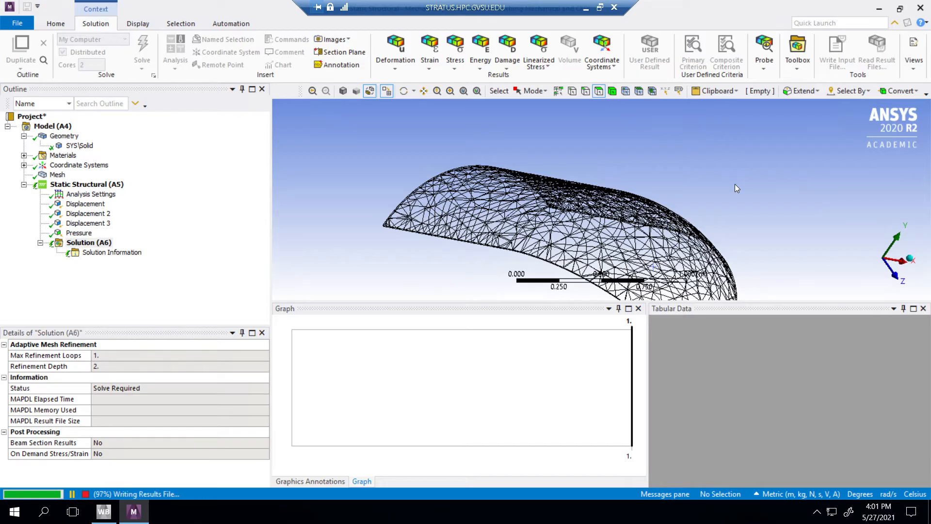
Step: Add a Total Deformation result for all bodies, evaluate it, and inspect the deformed wall from the side
{"action": "right_click", "coordinate": [93, 243]}
{"action": "mouse_move", "coordinate": [129, 247]}
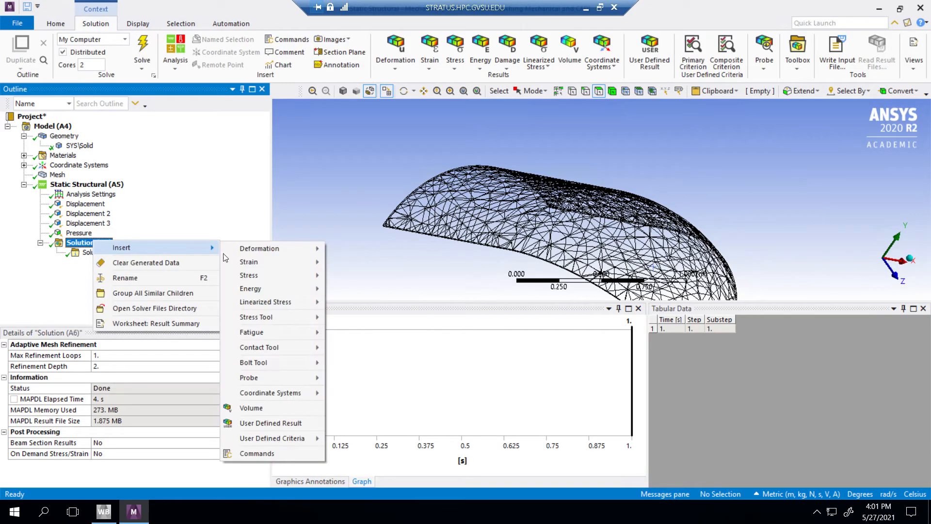
{"action": "mouse_move", "coordinate": [262, 248]}
{"action": "left_click", "coordinate": [362, 250]}
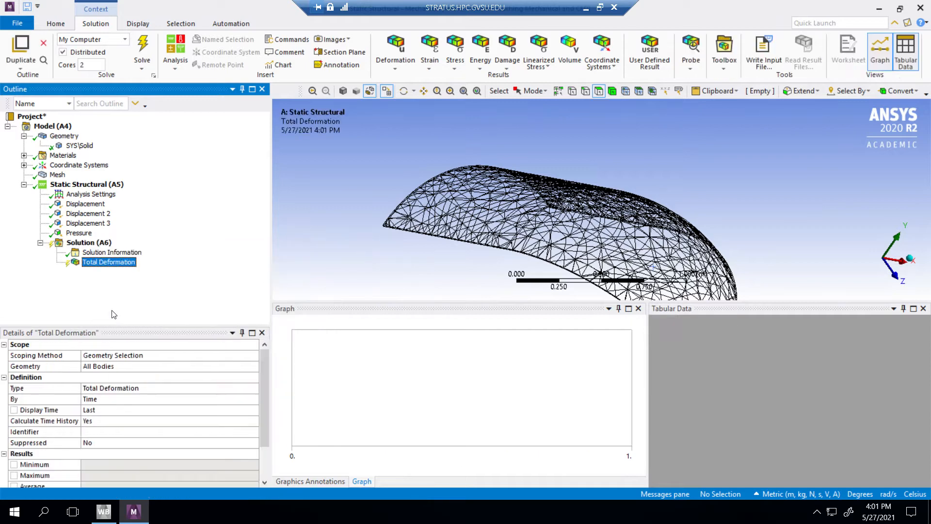
{"action": "right_click", "coordinate": [111, 262]}
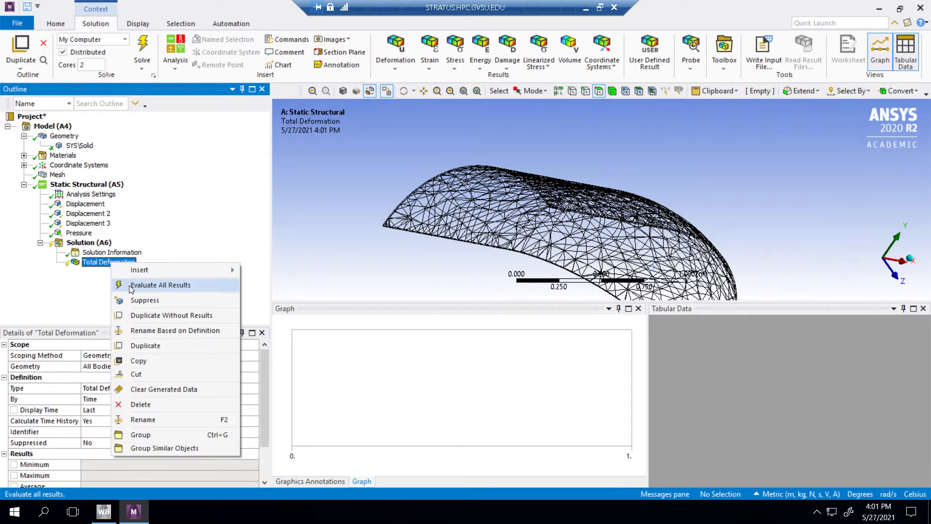
{"action": "left_click", "coordinate": [129, 285]}
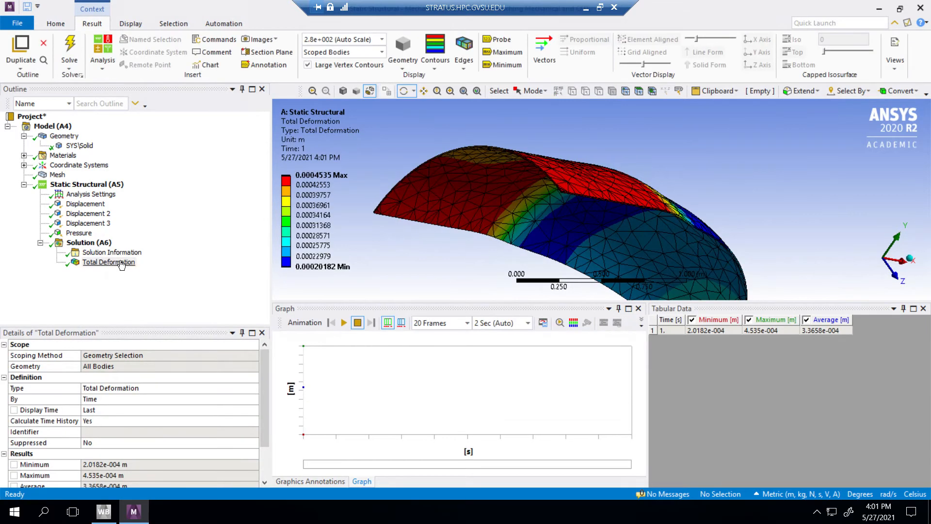
{"action": "left_click_drag", "start_coordinate": [674, 195], "coordinate": [536, 182]}
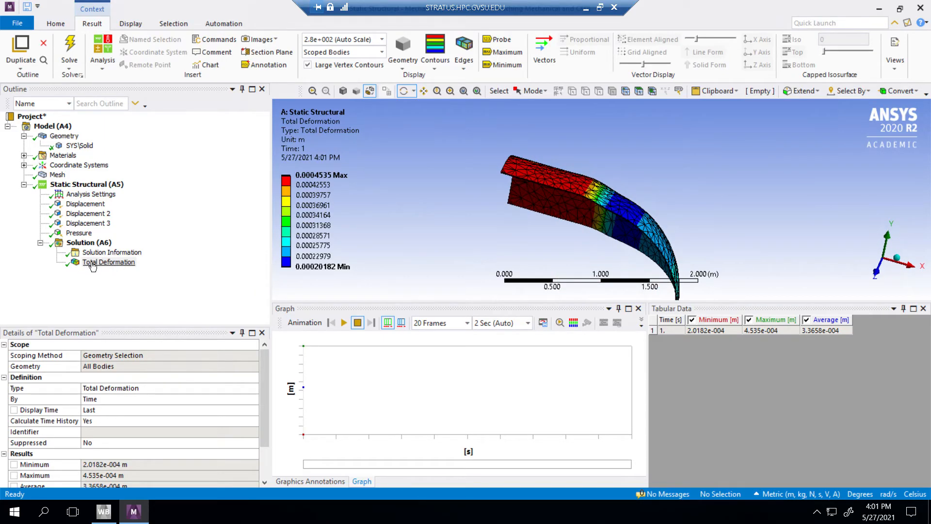
{"action": "right_click", "coordinate": [92, 244]}
{"action": "mouse_move", "coordinate": [122, 250]}
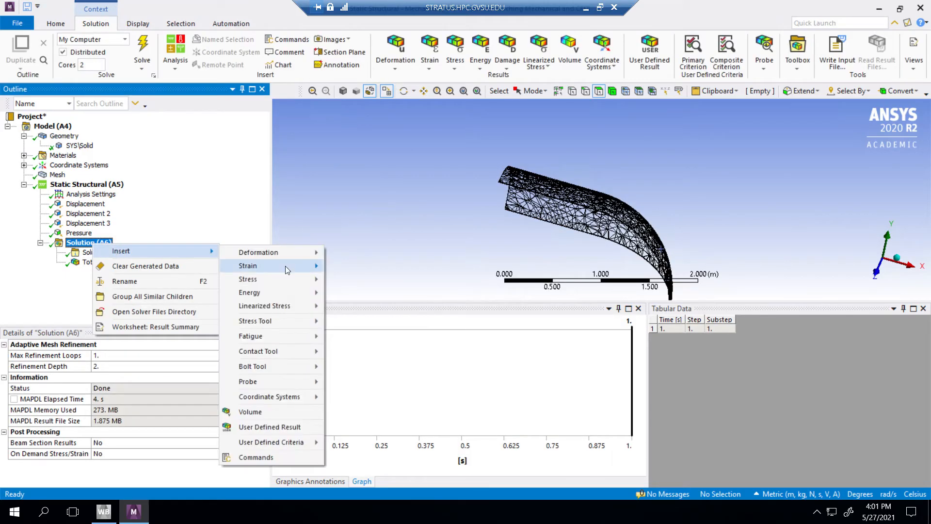
{"action": "mouse_move", "coordinate": [286, 266]}
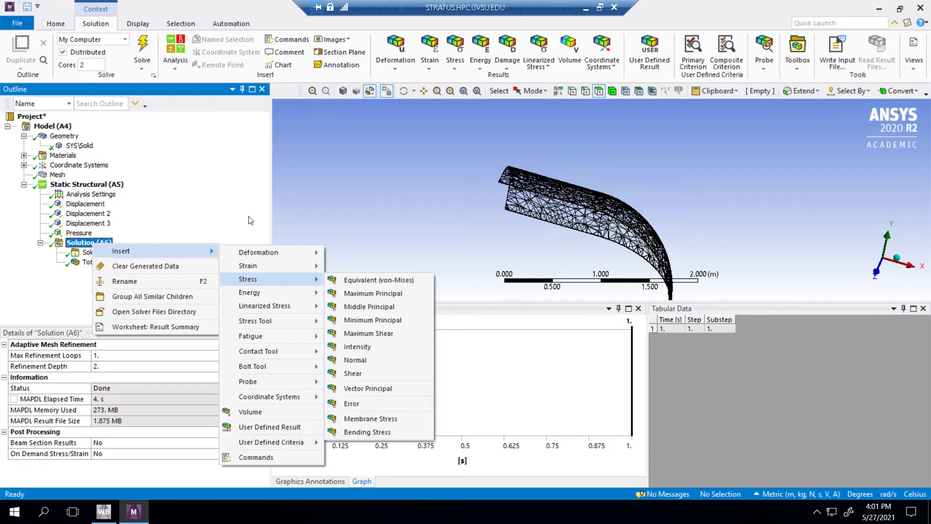
{"action": "left_click", "coordinate": [383, 195]}
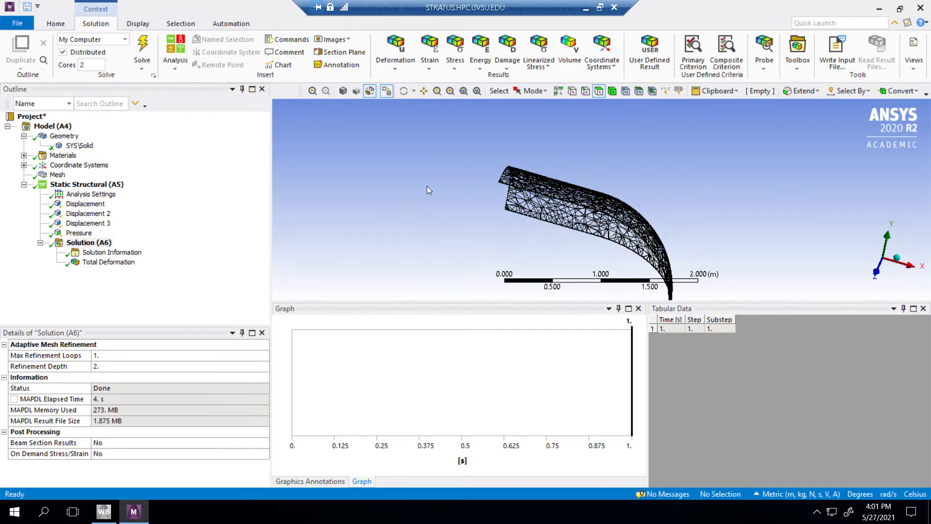
Step: Insert a new coordinate system under the model's Coordinate Systems branch
{"action": "middle_click_drag", "start_coordinate": [433, 190], "coordinate": [475, 196]}
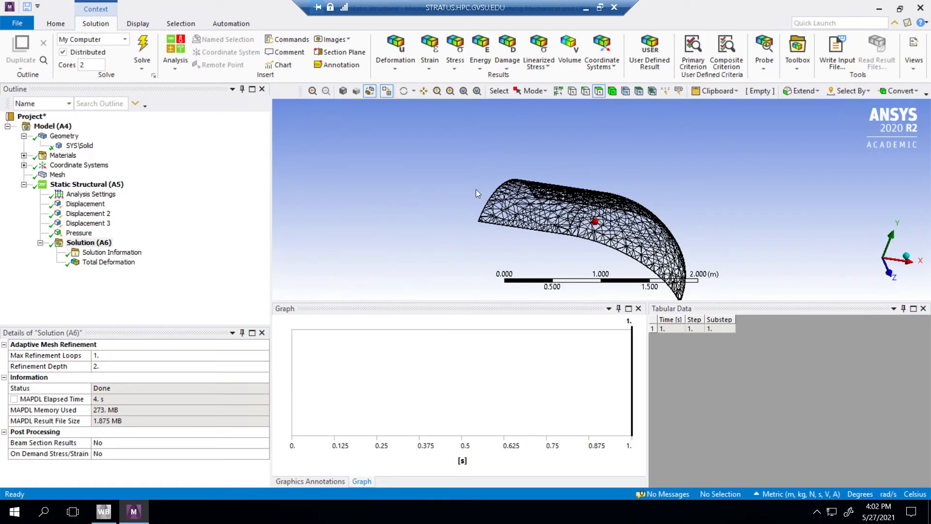
{"action": "right_click", "coordinate": [90, 168]}
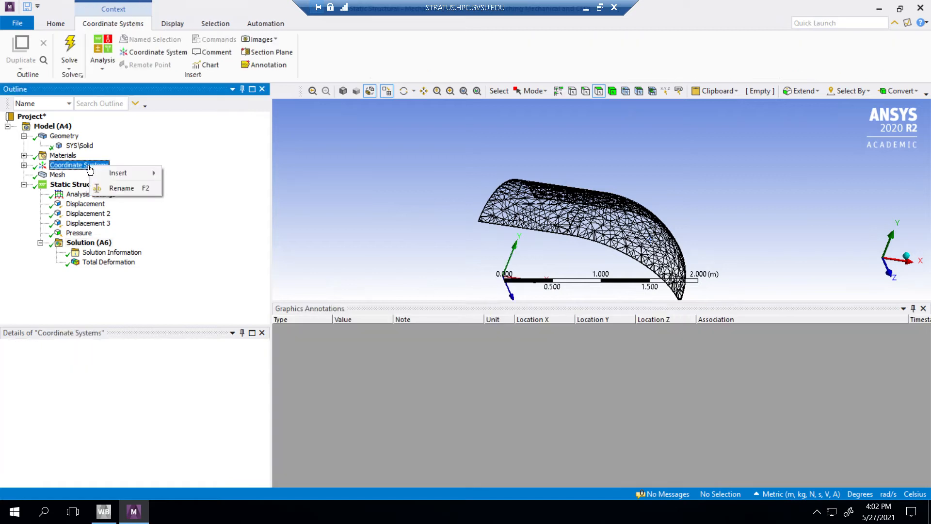
{"action": "left_click", "coordinate": [25, 166]}
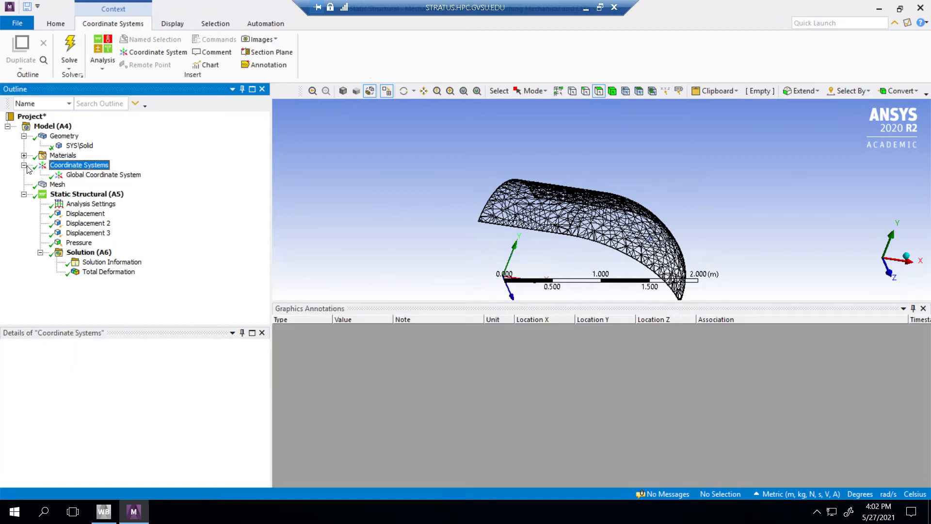
{"action": "right_click", "coordinate": [80, 165]}
{"action": "mouse_move", "coordinate": [121, 171]}
{"action": "left_click", "coordinate": [187, 173]}
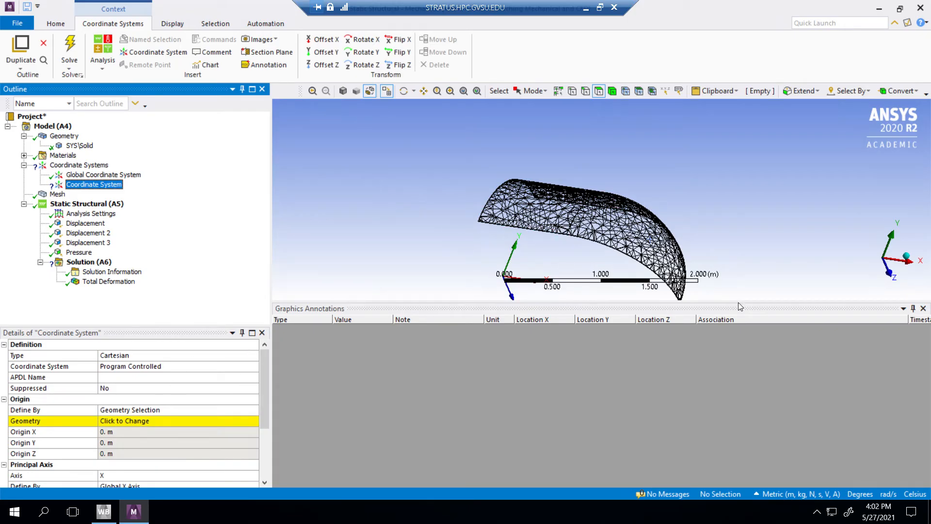
Step: Set the new coordinate system's type to Cylindrical and define its origin by Global Coordinates
{"action": "left_click_drag", "start_coordinate": [746, 303], "coordinate": [747, 363]}
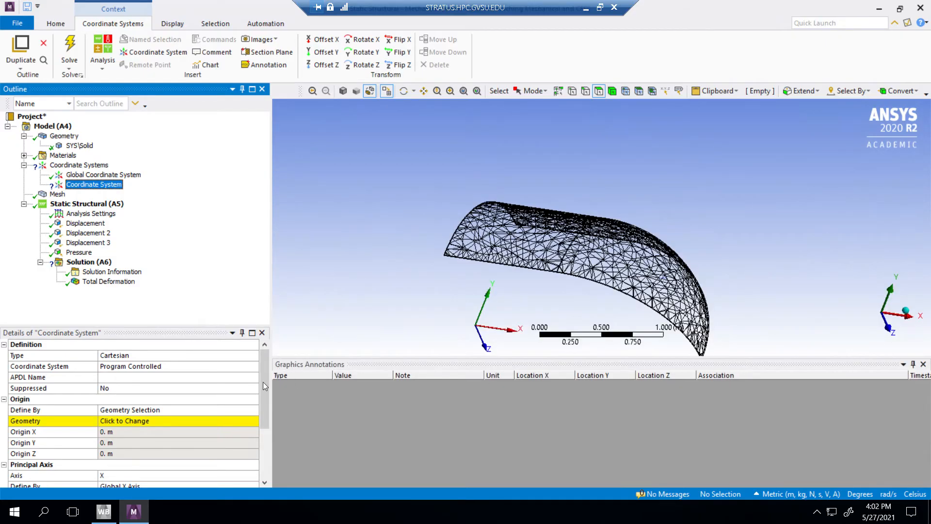
{"action": "left_click", "coordinate": [171, 357]}
{"action": "left_click", "coordinate": [253, 356]}
{"action": "left_click", "coordinate": [112, 378]}
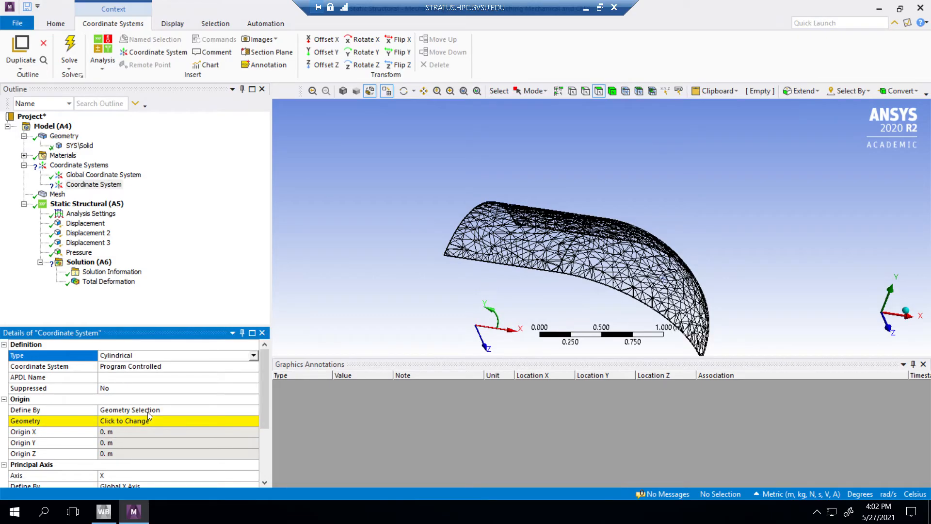
{"action": "left_click", "coordinate": [165, 418]}
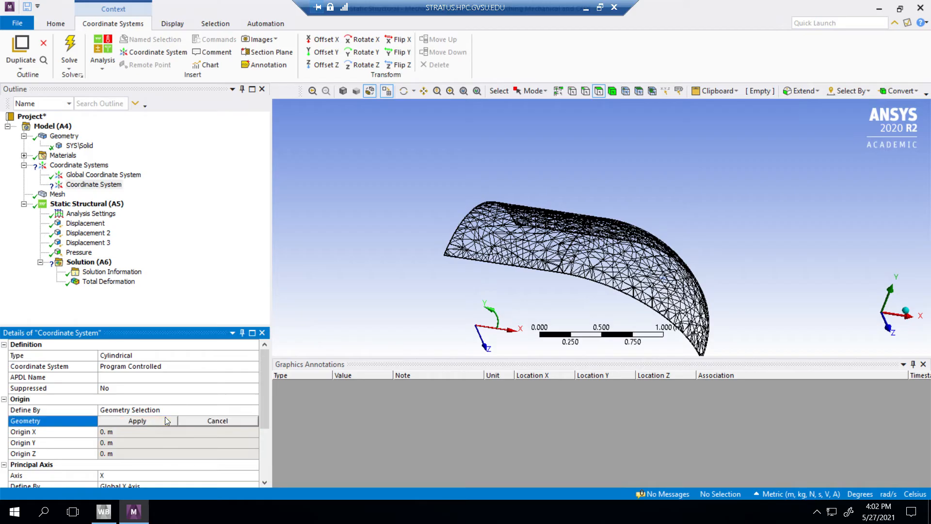
{"action": "left_click", "coordinate": [187, 410]}
{"action": "left_click", "coordinate": [254, 411]}
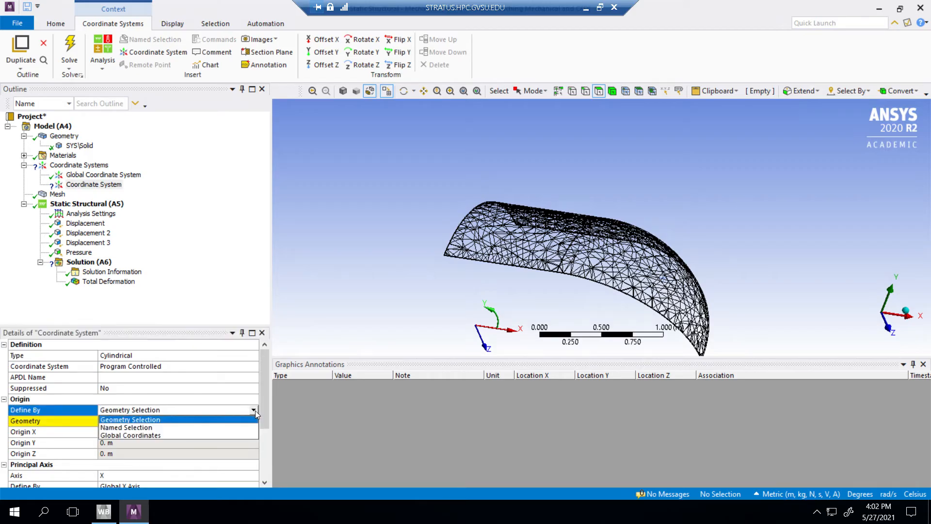
{"action": "left_click", "coordinate": [138, 436]}
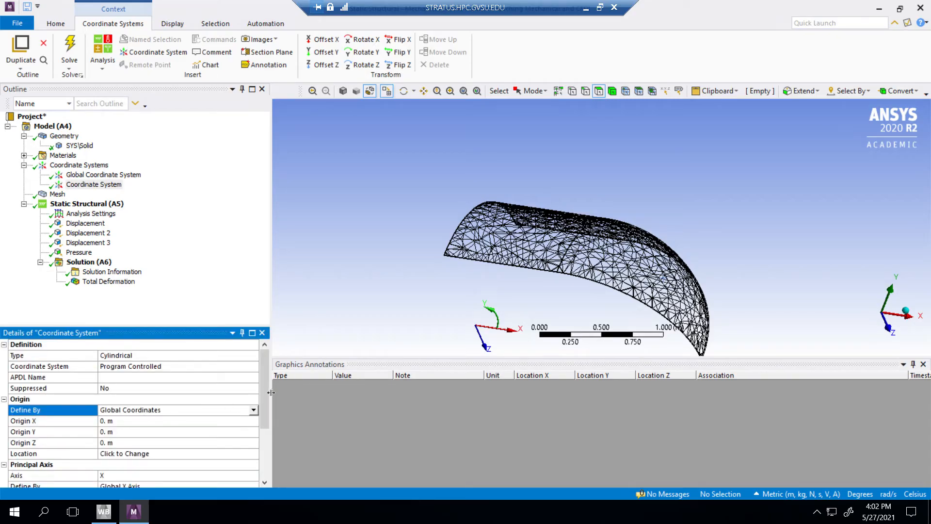
Step: Define the cylindrical coordinate system's principal X axis by the Global Z Axis
{"action": "left_click_drag", "start_coordinate": [264, 394], "coordinate": [260, 426]}
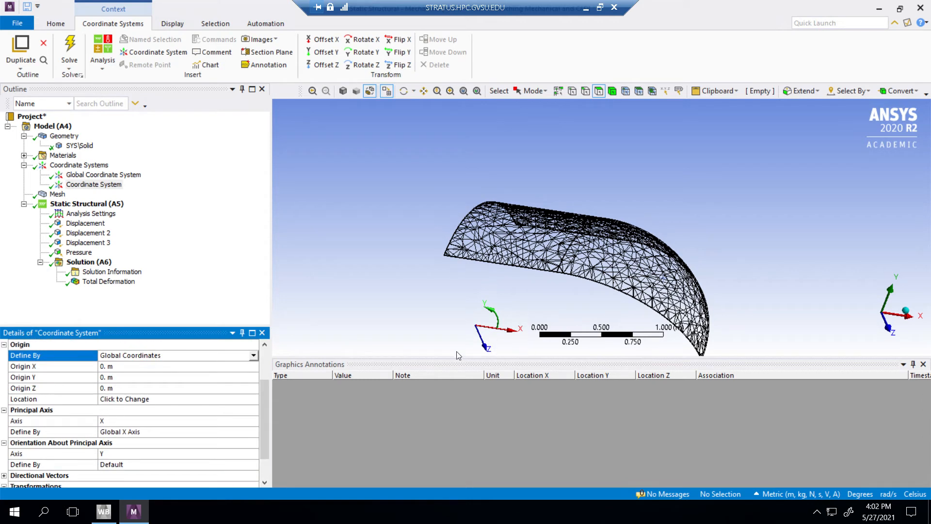
{"action": "mouse_move", "coordinate": [437, 300]}
{"action": "middle_mouse_down"}
{"action": "mouse_move", "coordinate": [515, 308]}
{"action": "mouse_move", "coordinate": [553, 298]}
{"action": "mouse_move", "coordinate": [504, 281]}
{"action": "mouse_move", "coordinate": [389, 289]}
{"action": "mouse_move", "coordinate": [463, 315]}
{"action": "mouse_move", "coordinate": [432, 296]}
{"action": "middle_mouse_up"}
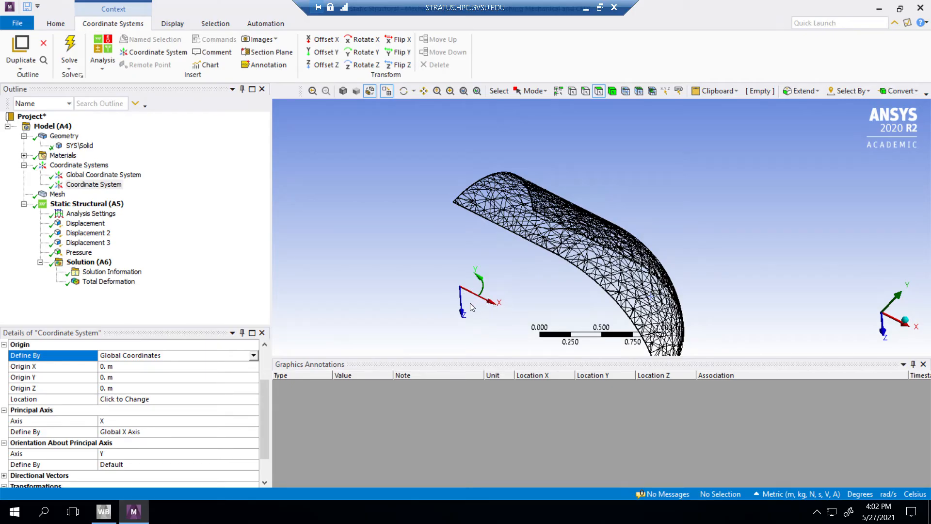
{"action": "left_click_drag", "start_coordinate": [266, 413], "coordinate": [264, 417]}
{"action": "left_click", "coordinate": [221, 409]}
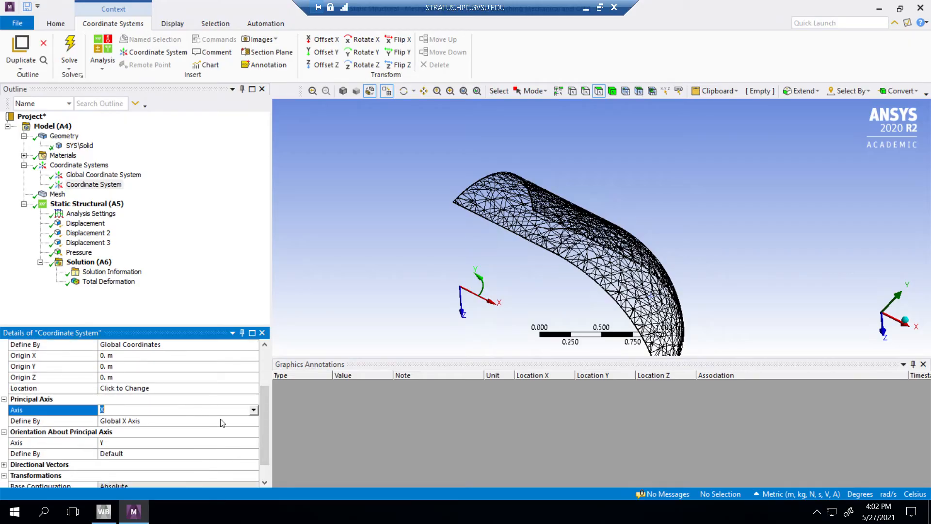
{"action": "left_click", "coordinate": [251, 420]}
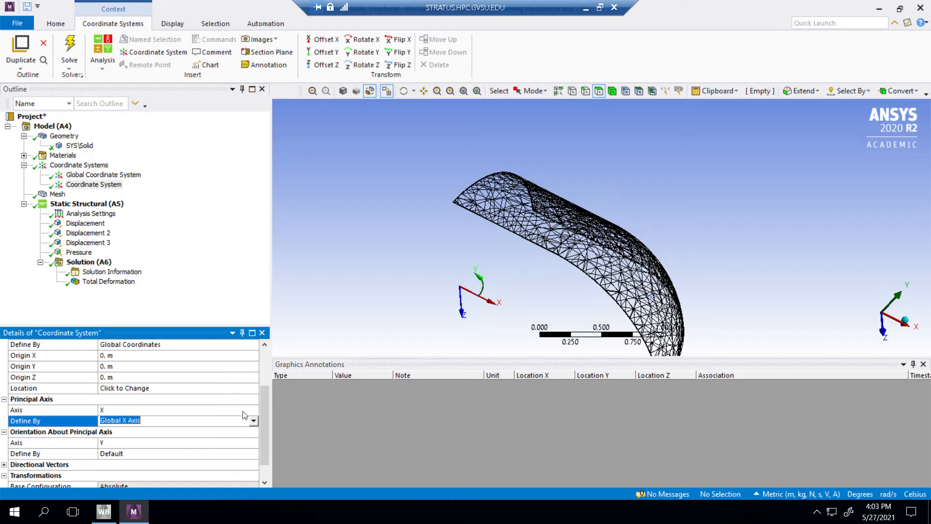
{"action": "left_click", "coordinate": [247, 412]}
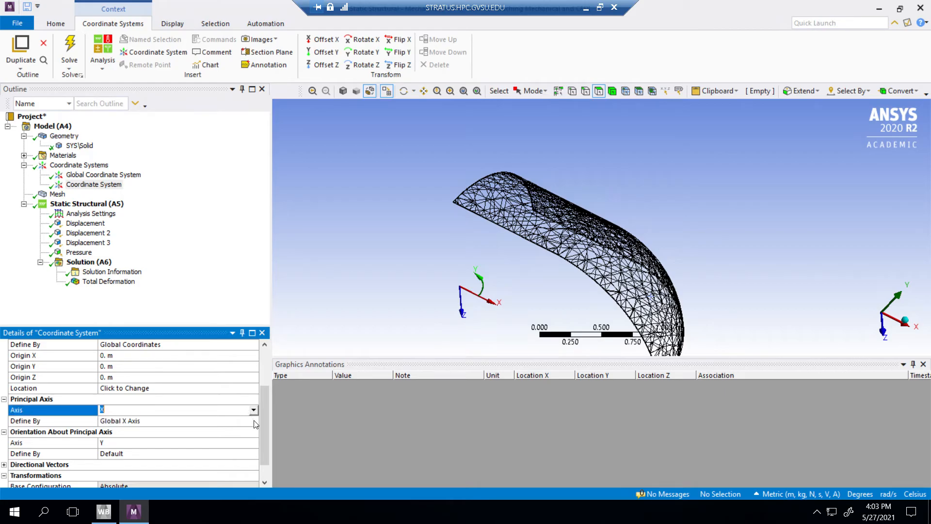
{"action": "left_click", "coordinate": [253, 421]}
{"action": "left_click", "coordinate": [253, 421]}
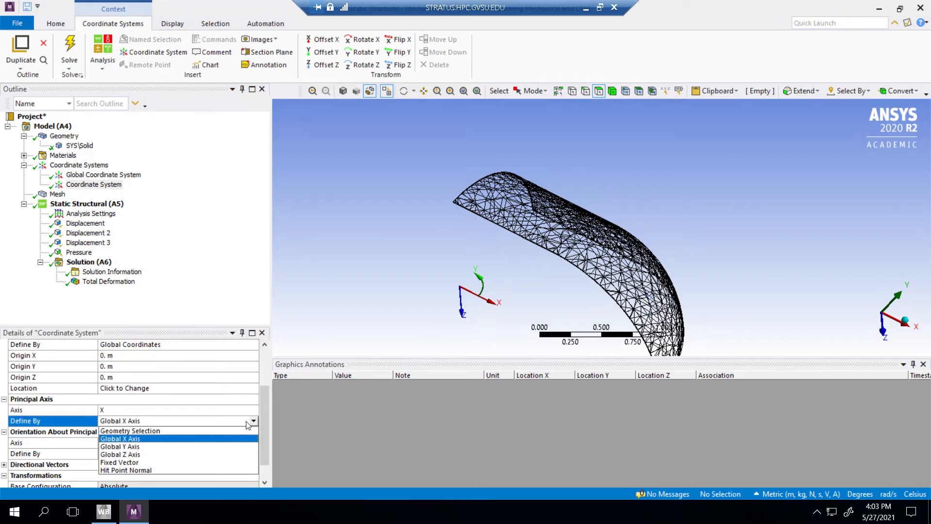
{"action": "left_click", "coordinate": [137, 455]}
{"action": "mouse_move", "coordinate": [380, 268]}
{"action": "middle_mouse_down"}
{"action": "mouse_move", "coordinate": [481, 290]}
{"action": "mouse_move", "coordinate": [439, 287]}
{"action": "mouse_move", "coordinate": [414, 257]}
{"action": "mouse_move", "coordinate": [391, 277]}
{"action": "middle_mouse_up"}
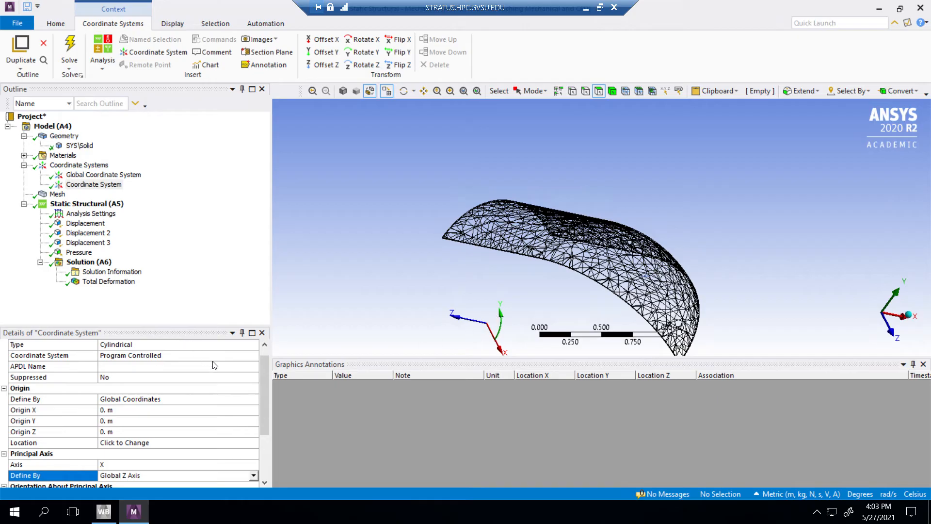
{"action": "left_click_drag", "start_coordinate": [267, 379], "coordinate": [262, 349]}
Step: Add a Normal Stress result to the solution and assign it the new cylindrical coordinate system
{"action": "right_click", "coordinate": [88, 263]}
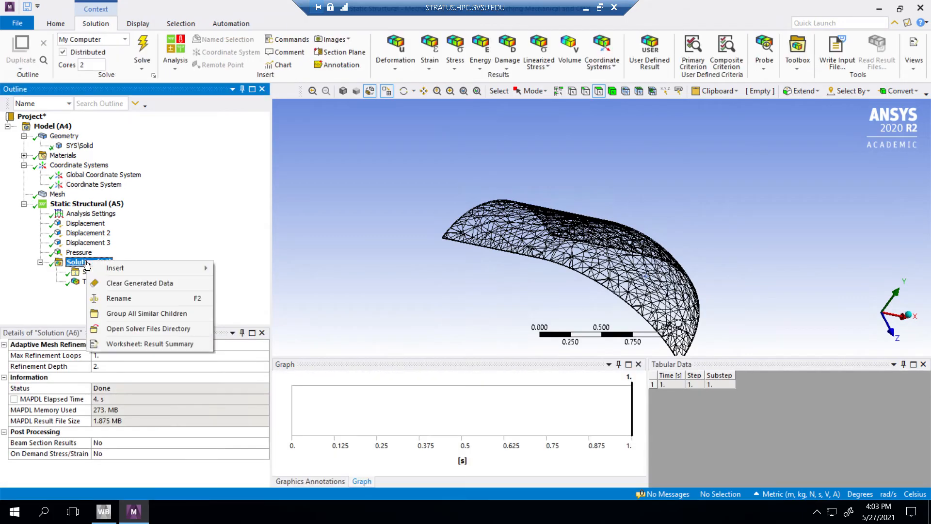
{"action": "mouse_move", "coordinate": [109, 273]}
{"action": "mouse_move", "coordinate": [251, 298]}
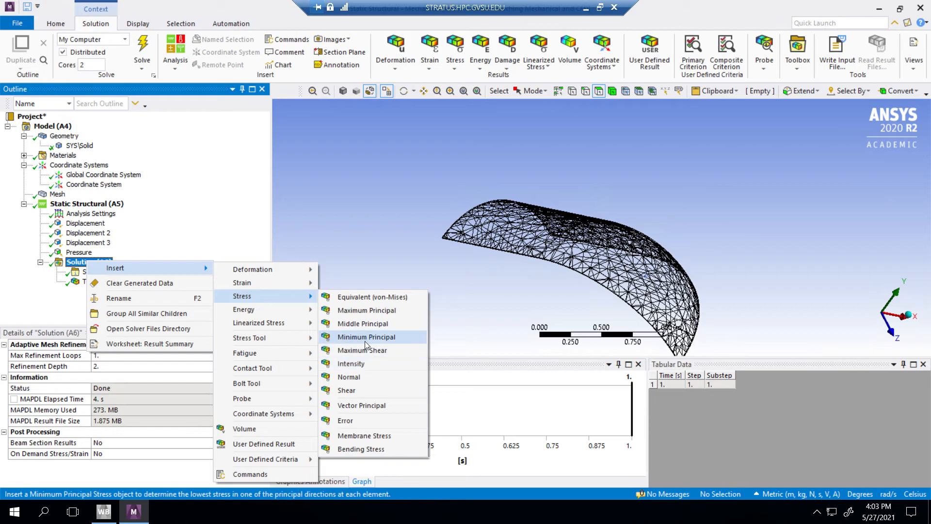
{"action": "left_click", "coordinate": [364, 382]}
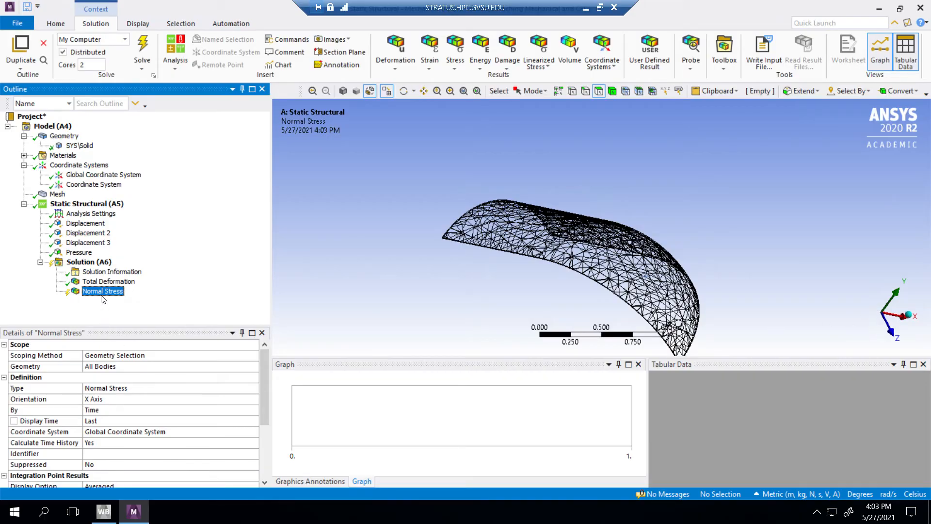
{"action": "left_click", "coordinate": [234, 433]}
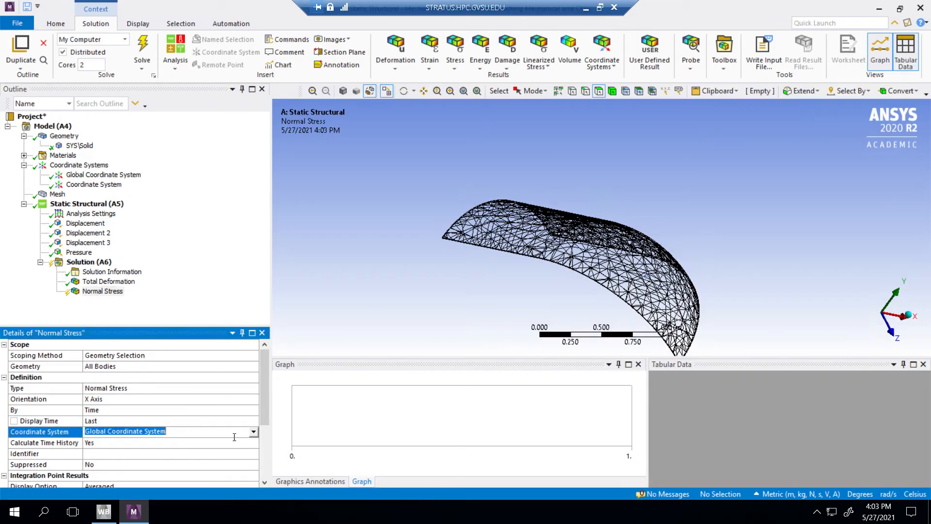
{"action": "left_click", "coordinate": [253, 432]}
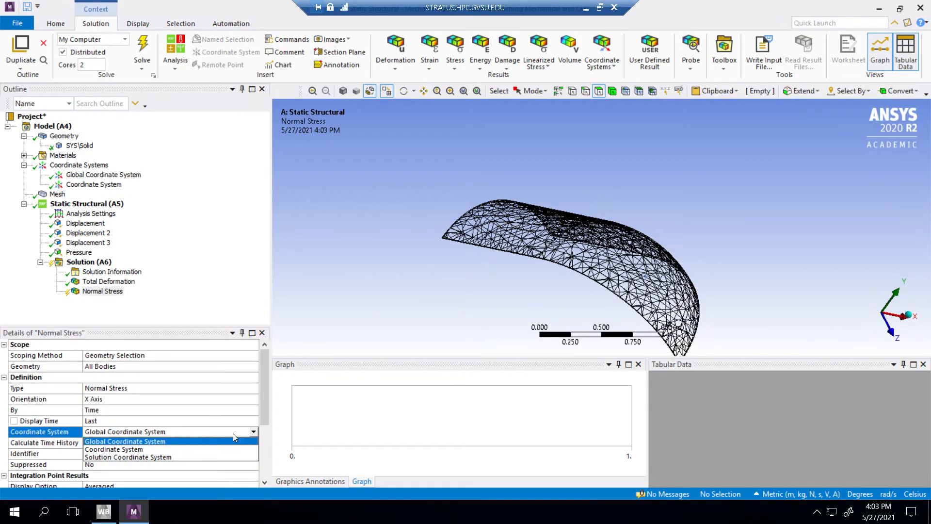
{"action": "left_click", "coordinate": [110, 449]}
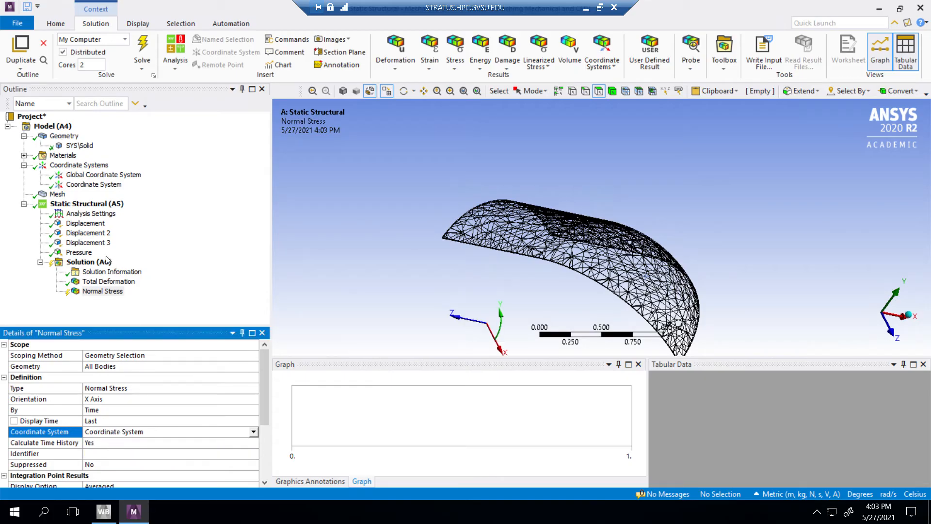
Step: Rename the new coordinate system as Cylinderical
{"action": "right_click", "coordinate": [92, 189]}
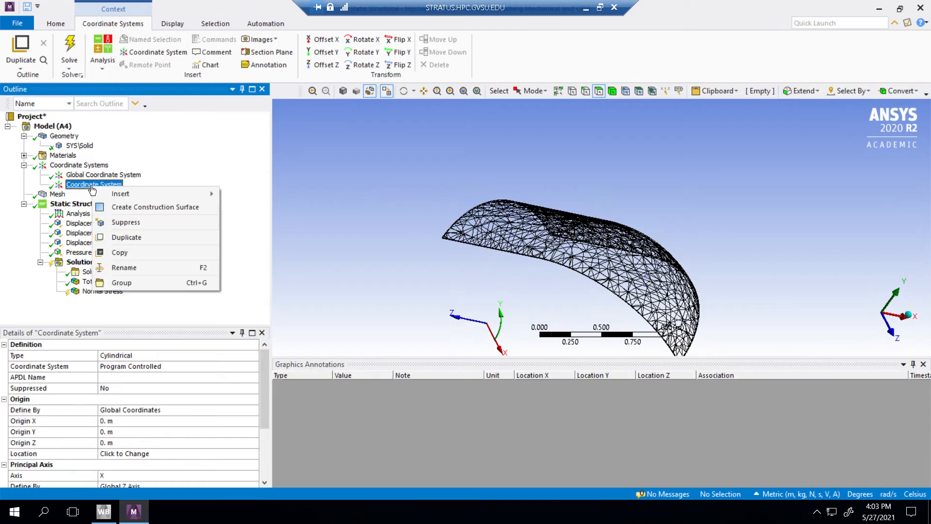
{"action": "left_click", "coordinate": [115, 270]}
{"action": "type", "text": "C"}
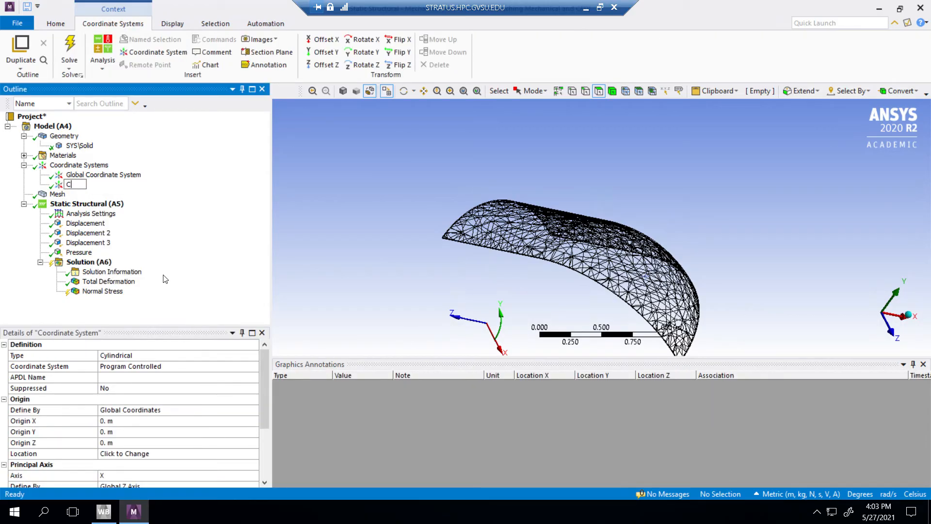
{"action": "type", "text": "ylinderical"}
{"action": "left_click", "coordinate": [341, 230]}
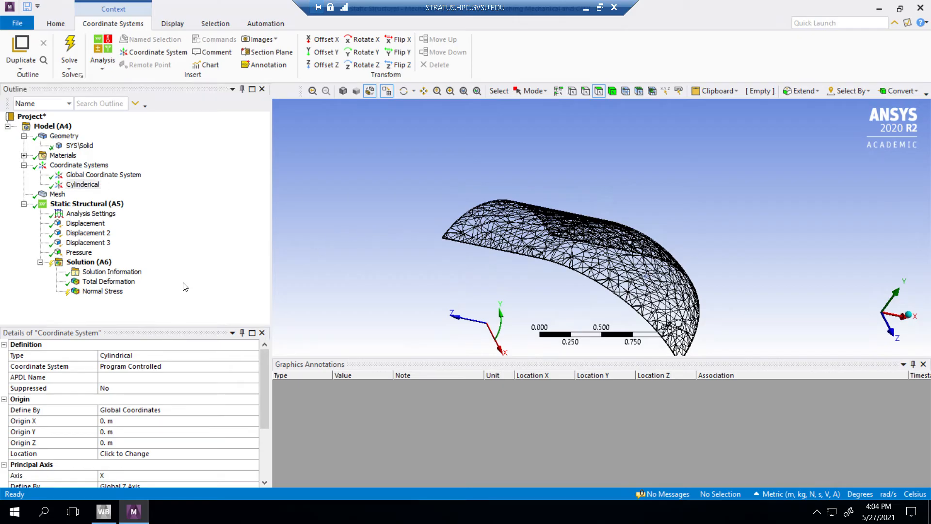
Step: Set the orientation of the Normal Stress result to Y Axis
{"action": "left_click", "coordinate": [116, 291]}
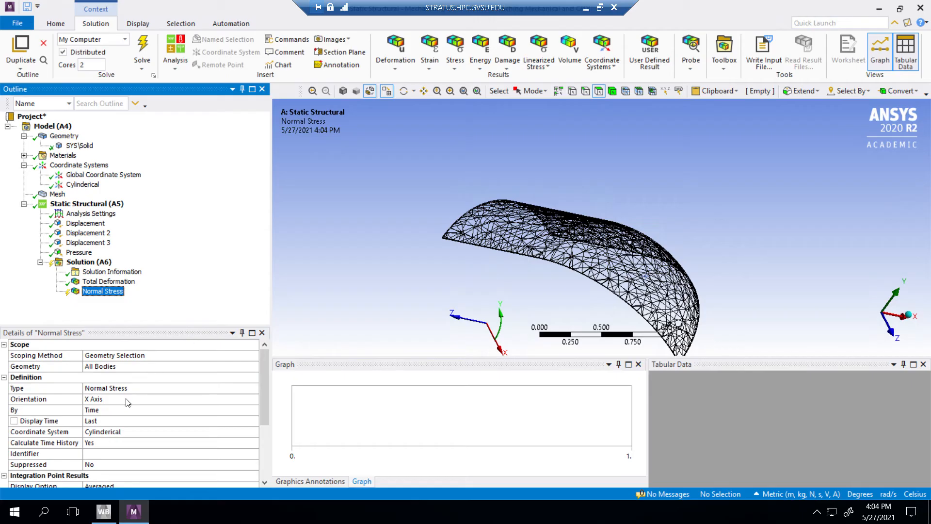
{"action": "left_click", "coordinate": [173, 431]}
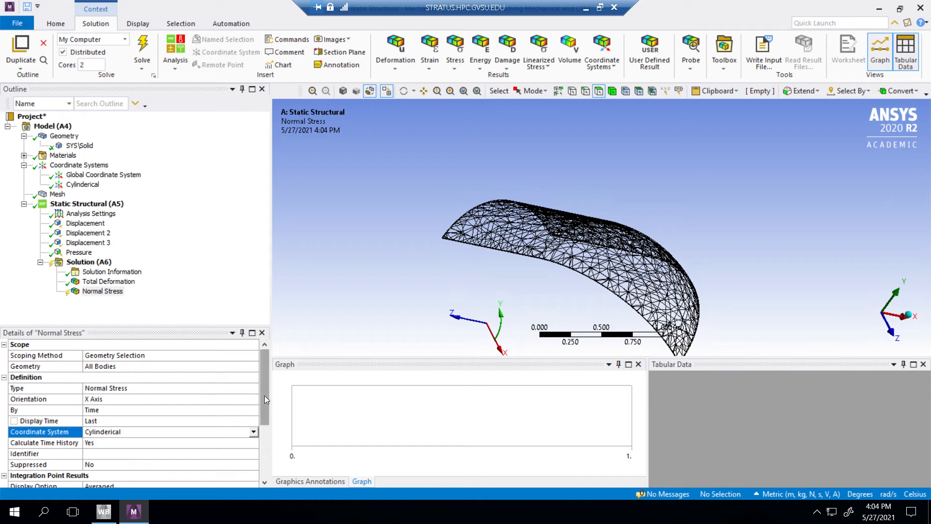
{"action": "left_click_drag", "start_coordinate": [263, 395], "coordinate": [271, 413]}
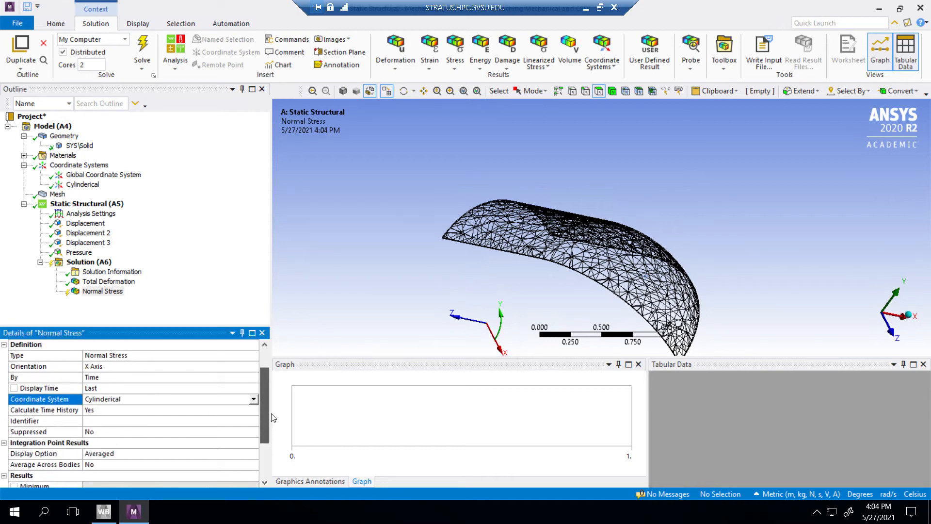
{"action": "left_click", "coordinate": [244, 367]}
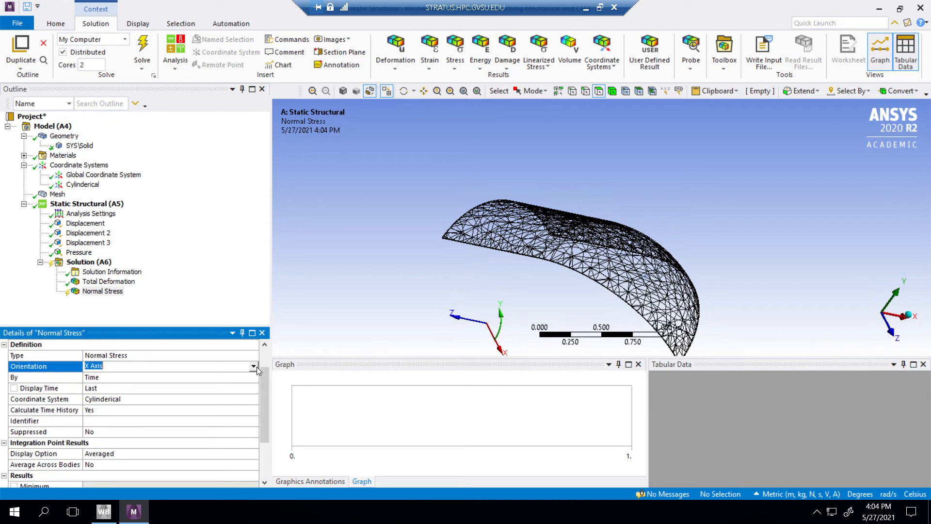
{"action": "left_click", "coordinate": [253, 366]}
{"action": "left_click", "coordinate": [87, 384]}
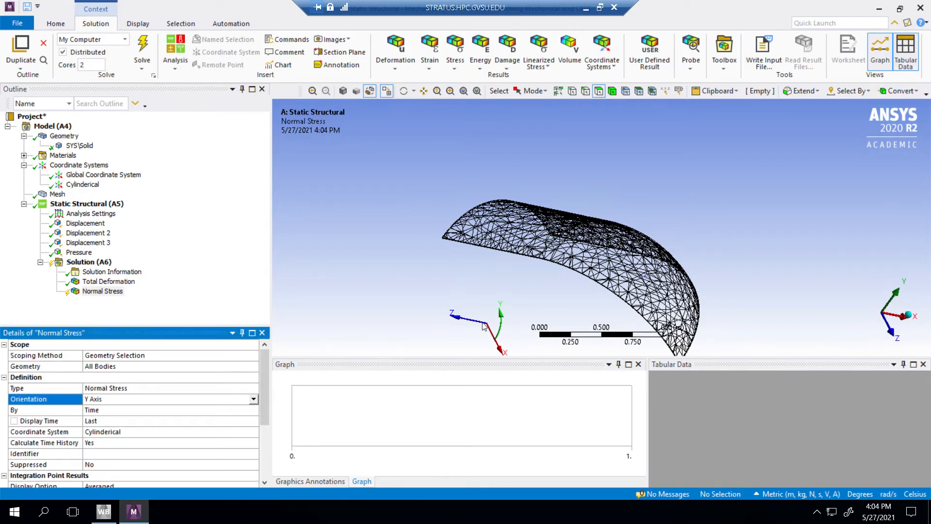
Step: Evaluate the Normal Stress result and inspect its contours on the outer wall of the vessel
{"action": "right_click", "coordinate": [104, 291]}
{"action": "left_click", "coordinate": [141, 314]}
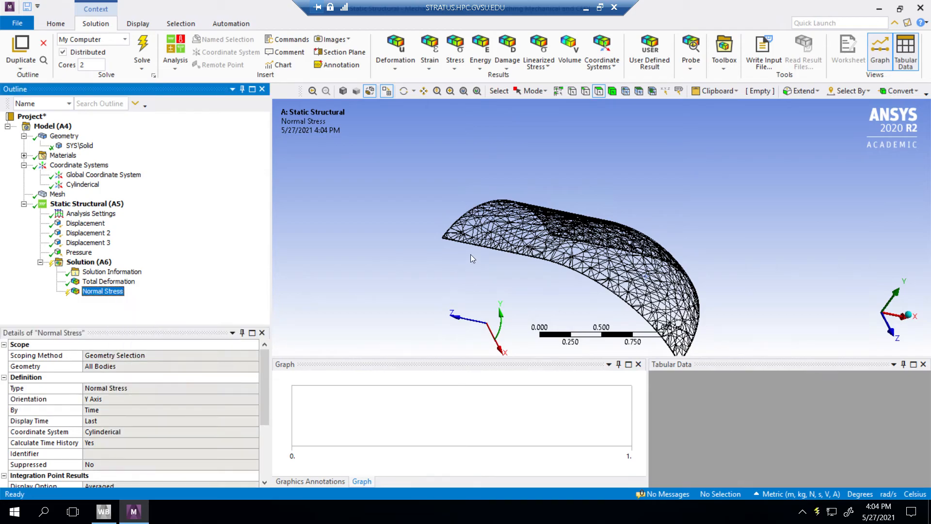
{"action": "left_click_drag", "start_coordinate": [538, 165], "coordinate": [457, 223]}
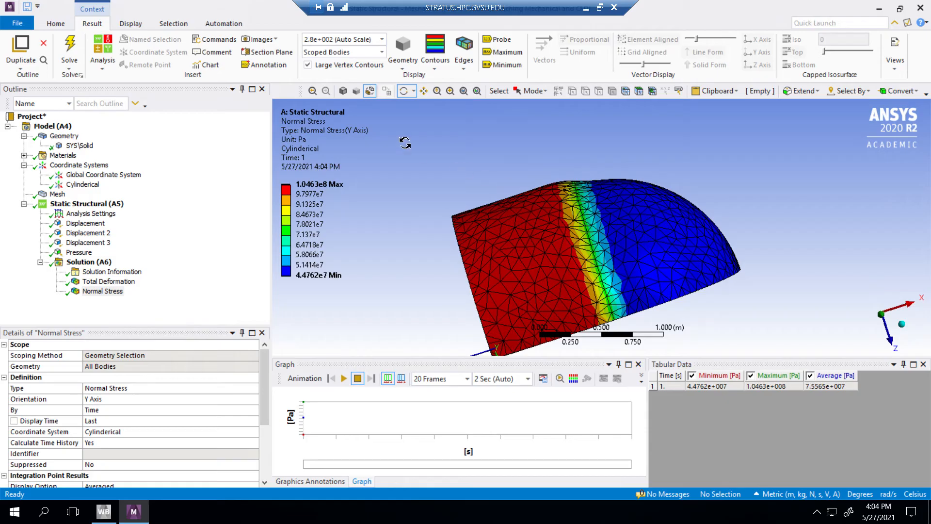
Step: Probe the Y-axis normal stress at five points on the cylindrical wall and one point on the dome
{"action": "left_click", "coordinate": [502, 39]}
{"action": "left_click", "coordinate": [516, 265]}
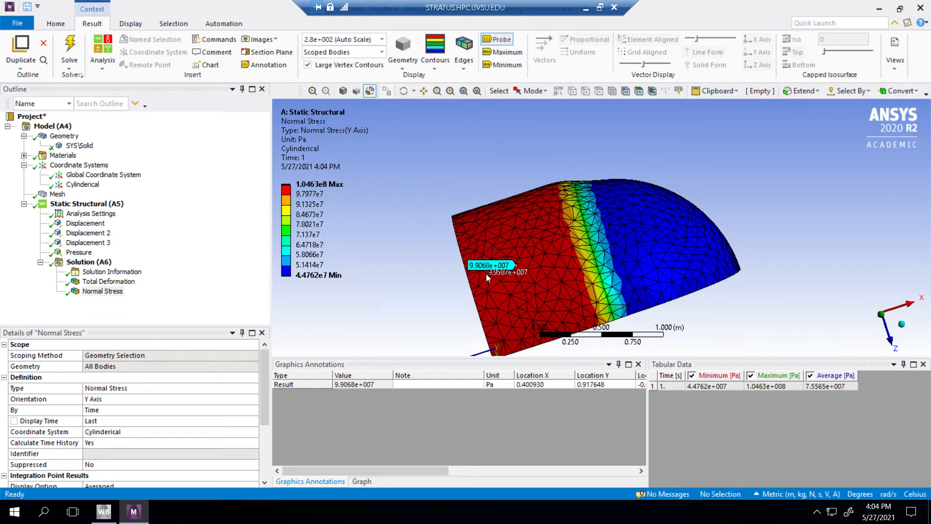
{"action": "left_click", "coordinate": [653, 229]}
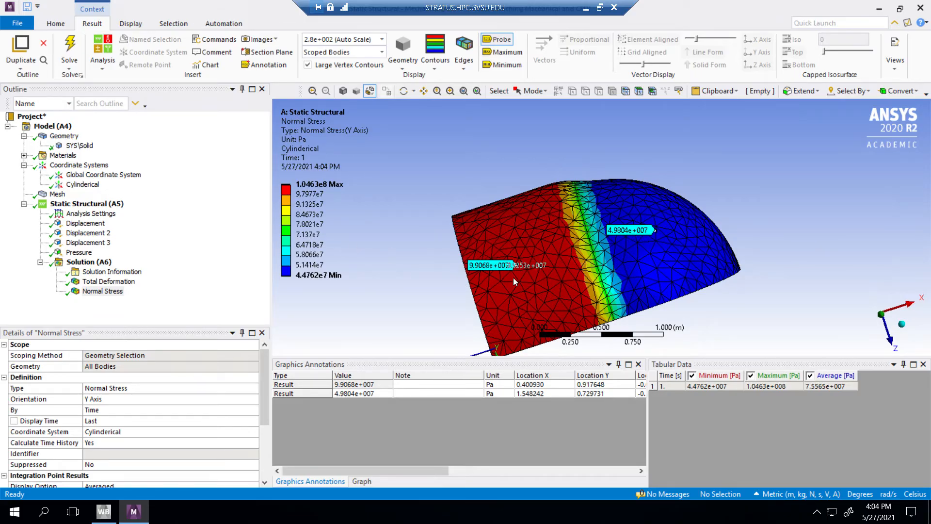
{"action": "left_click", "coordinate": [524, 292]}
{"action": "left_click", "coordinate": [502, 229]}
{"action": "left_click", "coordinate": [545, 278]}
{"action": "left_click", "coordinate": [535, 246]}
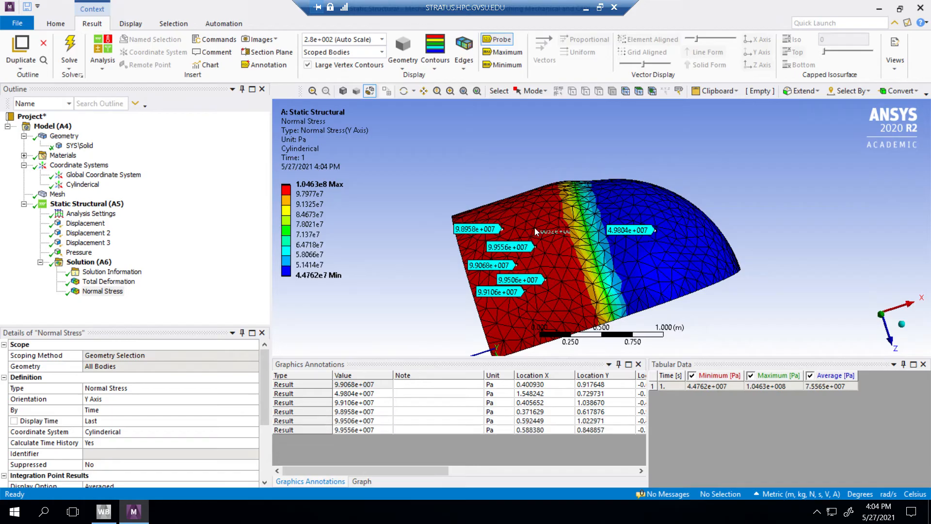
Step: Probe one more point on the cylindrical wall and add a second Normal Stress result to the solution
{"action": "left_click", "coordinate": [534, 227]}
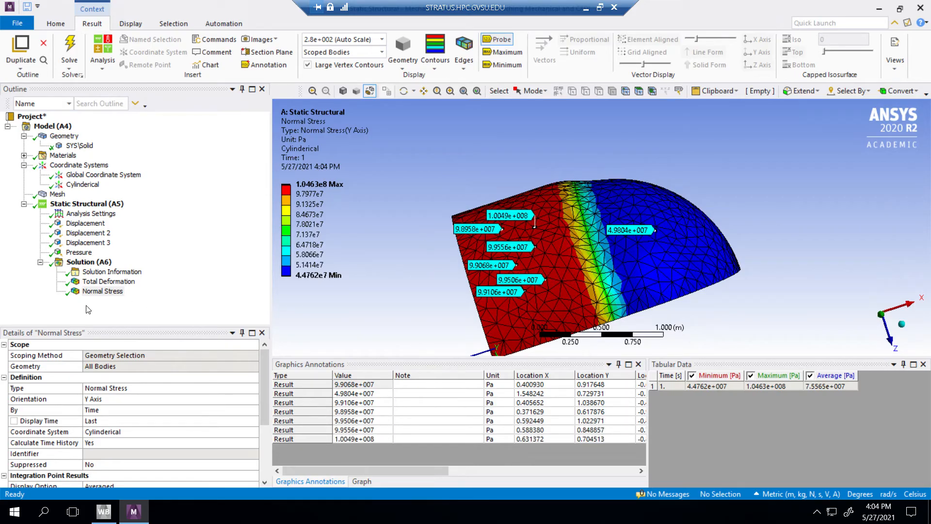
{"action": "right_click", "coordinate": [89, 262]}
{"action": "mouse_move", "coordinate": [146, 267]}
{"action": "mouse_move", "coordinate": [291, 296]}
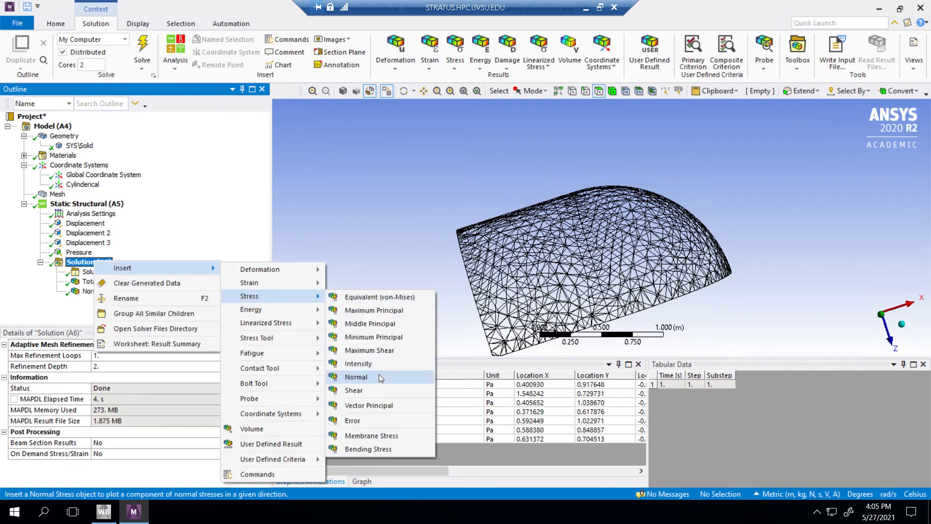
{"action": "left_click", "coordinate": [379, 376]}
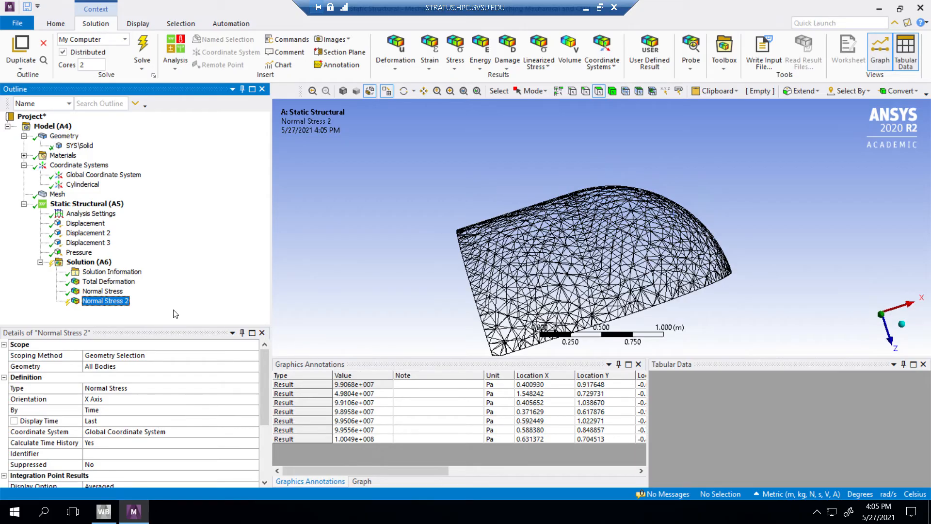
Step: Set Normal Stress 2 to use the Solution Coordinate System with Y Axis orientation
{"action": "left_click", "coordinate": [184, 430]}
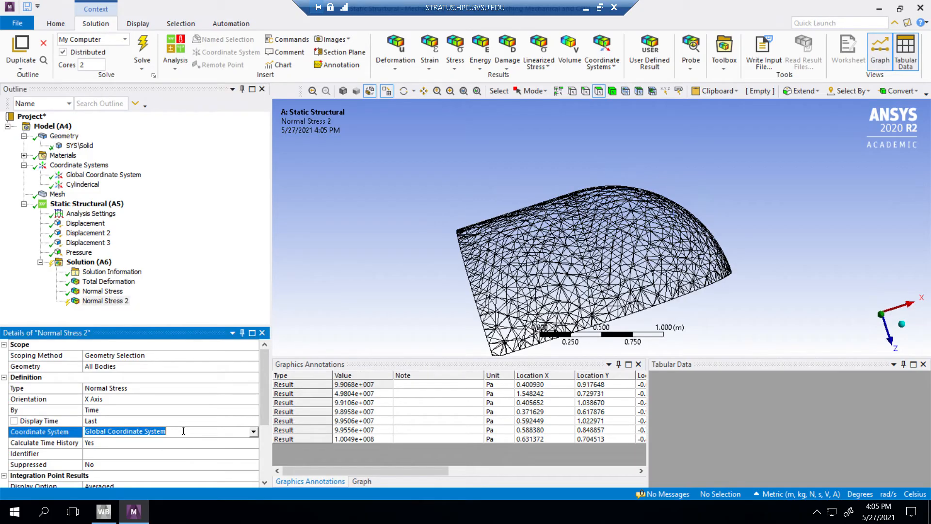
{"action": "left_click", "coordinate": [253, 432]}
{"action": "left_click", "coordinate": [117, 457]}
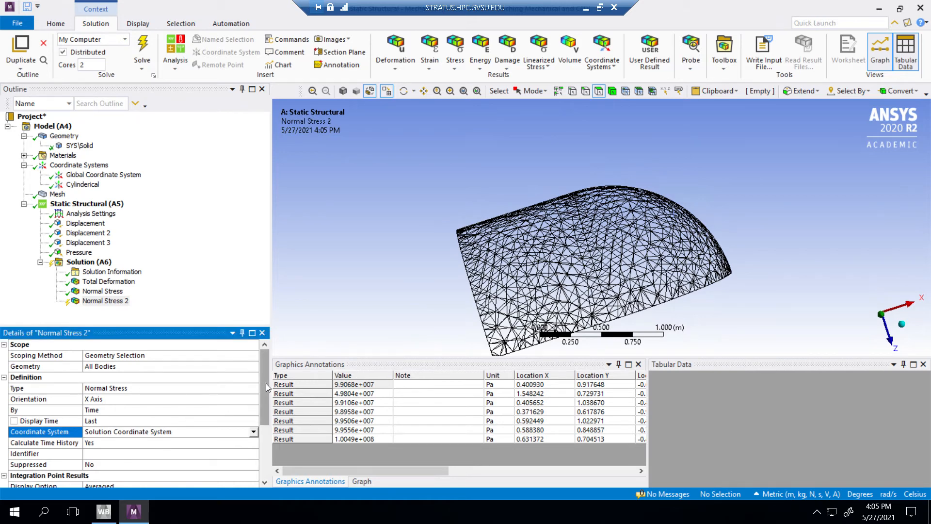
{"action": "left_click_drag", "start_coordinate": [266, 383], "coordinate": [266, 405]}
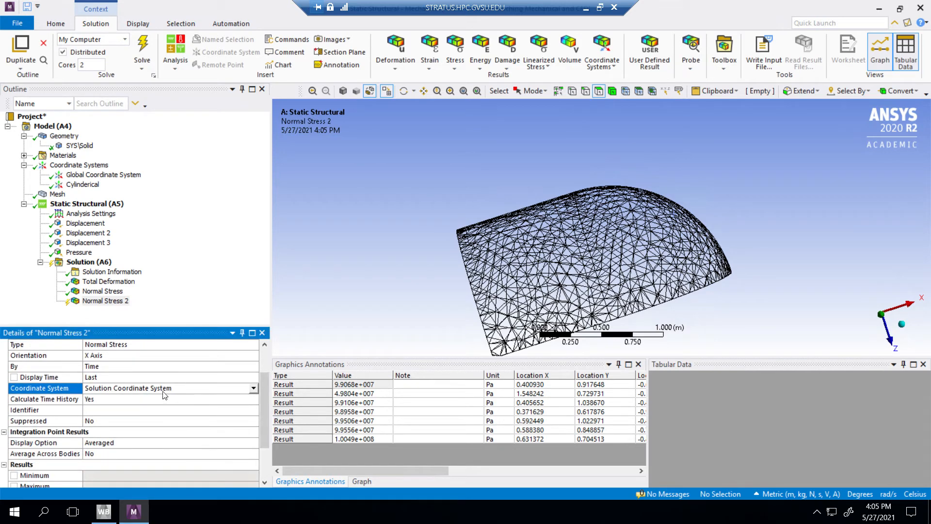
{"action": "left_click", "coordinate": [151, 359]}
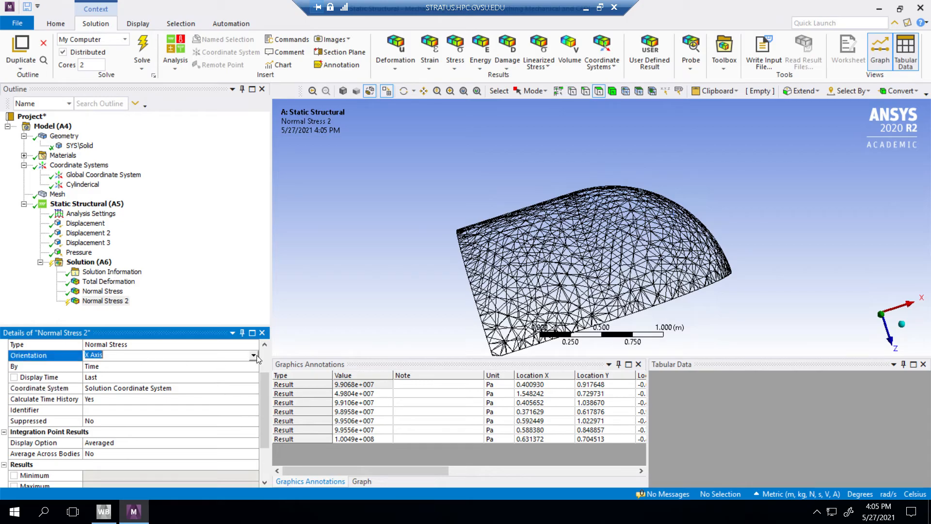
{"action": "left_click", "coordinate": [253, 355]}
{"action": "left_click", "coordinate": [101, 373]}
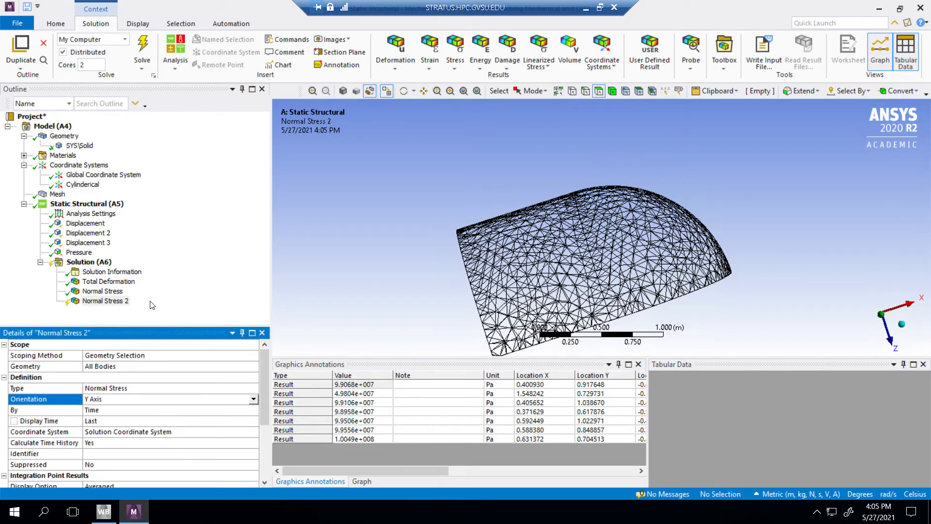
Step: Evaluate Normal Stress 2 in the Solution Coordinate System and inspect its contours
{"action": "right_click", "coordinate": [117, 301]}
{"action": "left_click", "coordinate": [155, 323]}
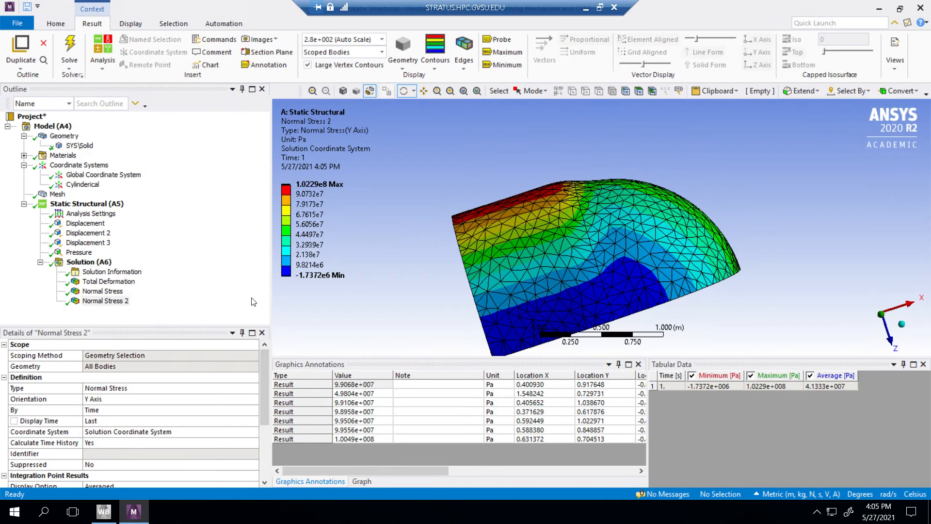
{"action": "left_click_drag", "start_coordinate": [407, 277], "coordinate": [511, 303]}
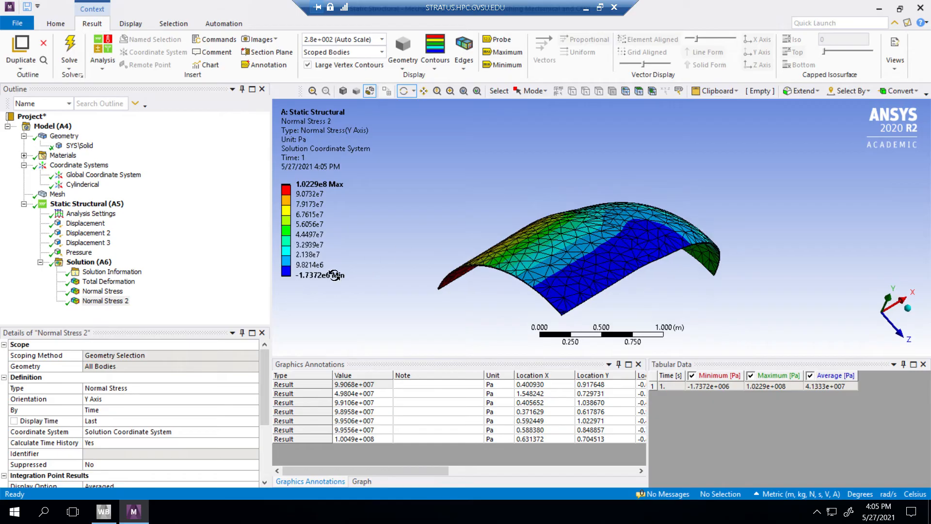
Step: Change the coordinate system of Normal Stress 2 to Cylinderical and re-evaluate the result
{"action": "left_click", "coordinate": [98, 301]}
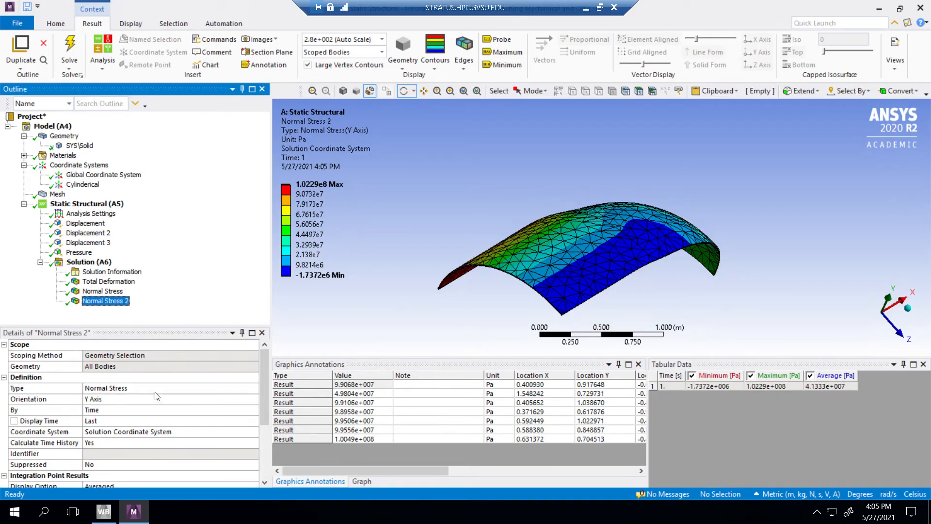
{"action": "left_click", "coordinate": [131, 433]}
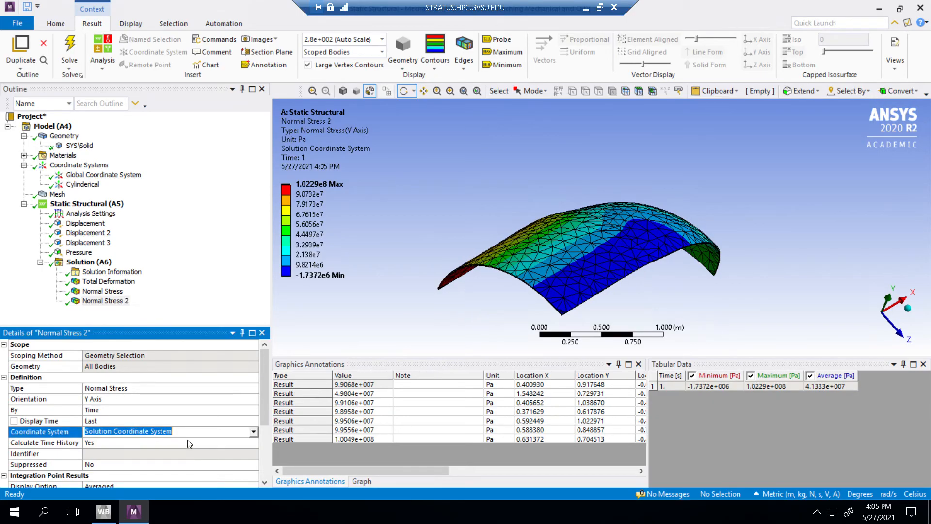
{"action": "left_click", "coordinate": [253, 432]}
{"action": "left_click", "coordinate": [127, 448]}
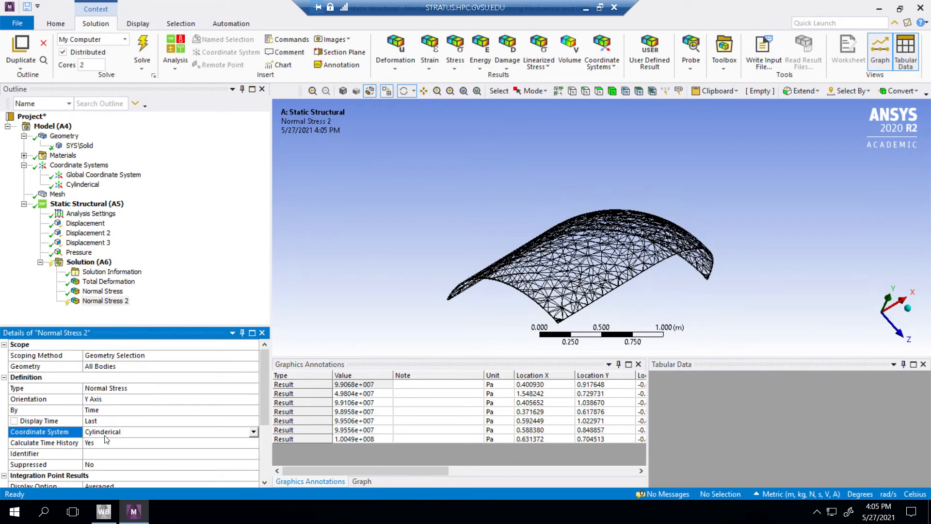
{"action": "right_click", "coordinate": [105, 299]}
{"action": "left_click", "coordinate": [136, 317]}
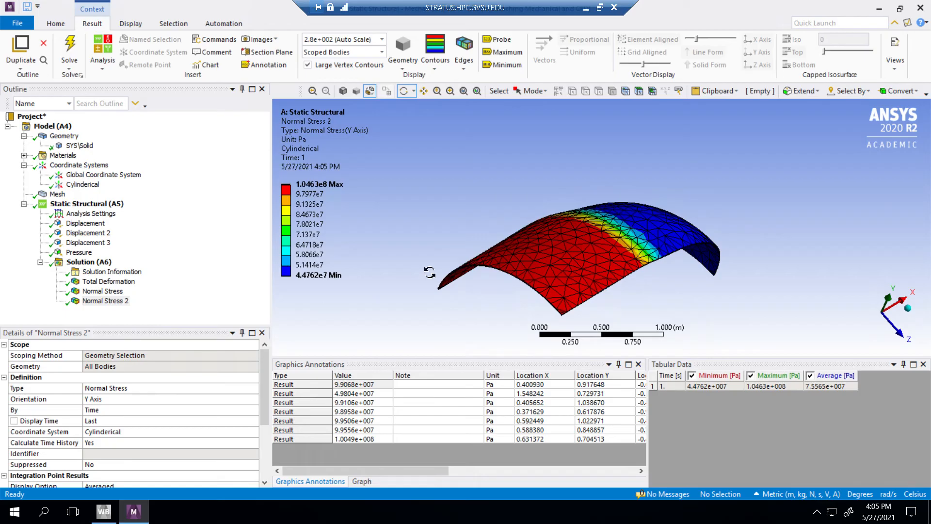
{"action": "left_click_drag", "start_coordinate": [439, 232], "coordinate": [463, 257]}
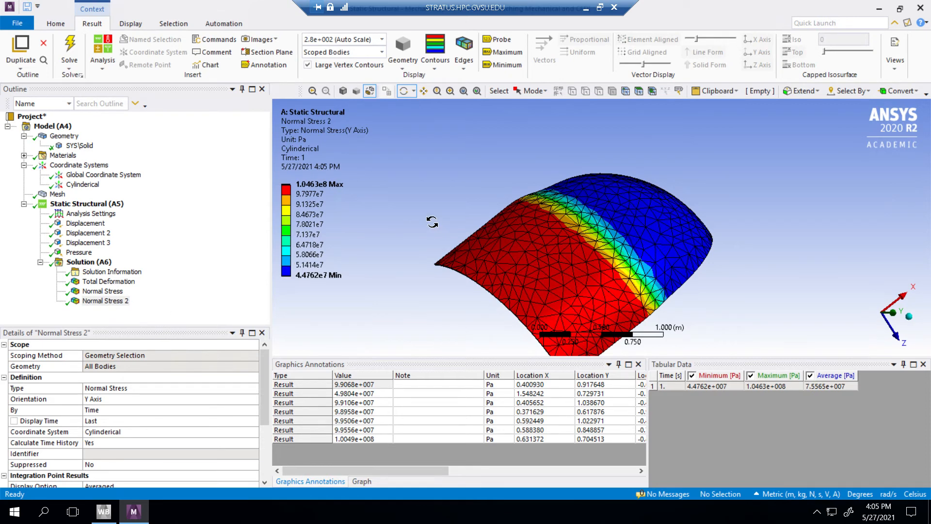
Step: Compare the contours of Normal Stress and Normal Stress 2
{"action": "left_click", "coordinate": [131, 301]}
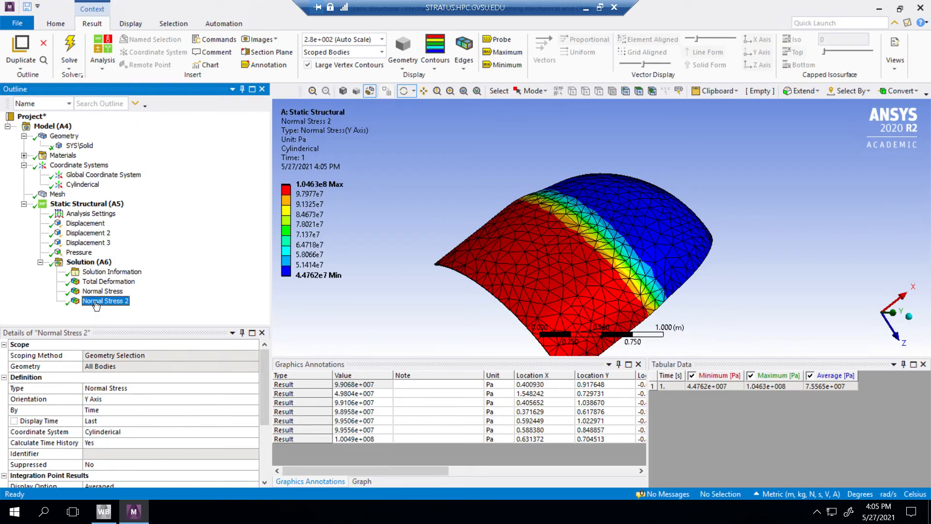
{"action": "left_click", "coordinate": [99, 292]}
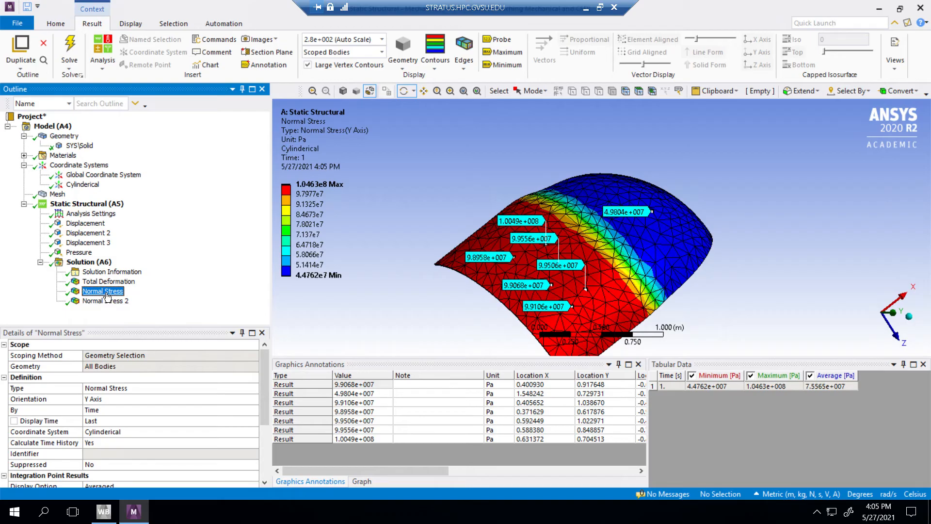
{"action": "left_click", "coordinate": [104, 301]}
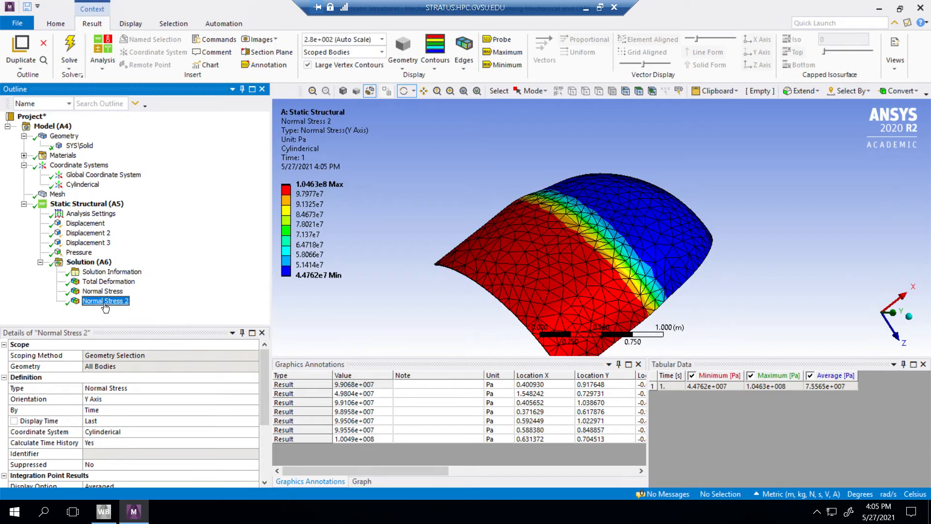
{"action": "left_click", "coordinate": [110, 401]}
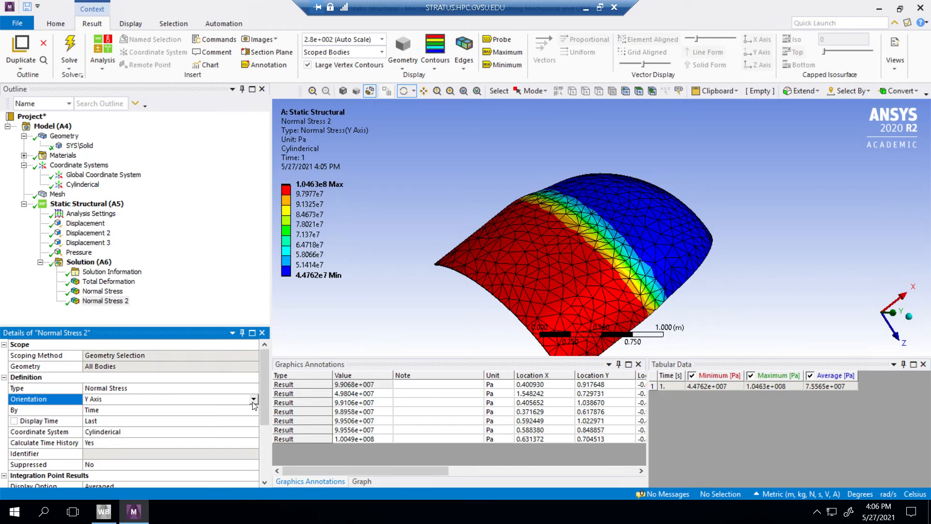
{"action": "left_click", "coordinate": [253, 401]}
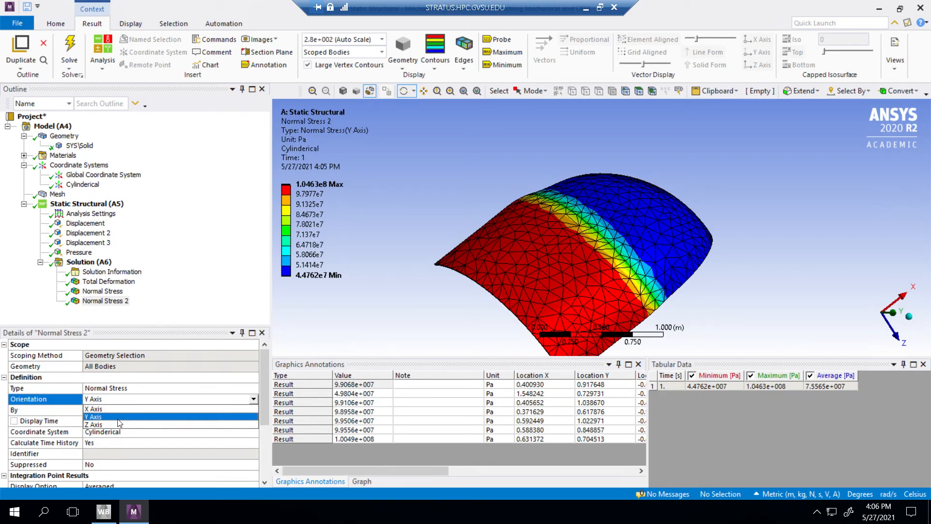
{"action": "left_click", "coordinate": [218, 289]}
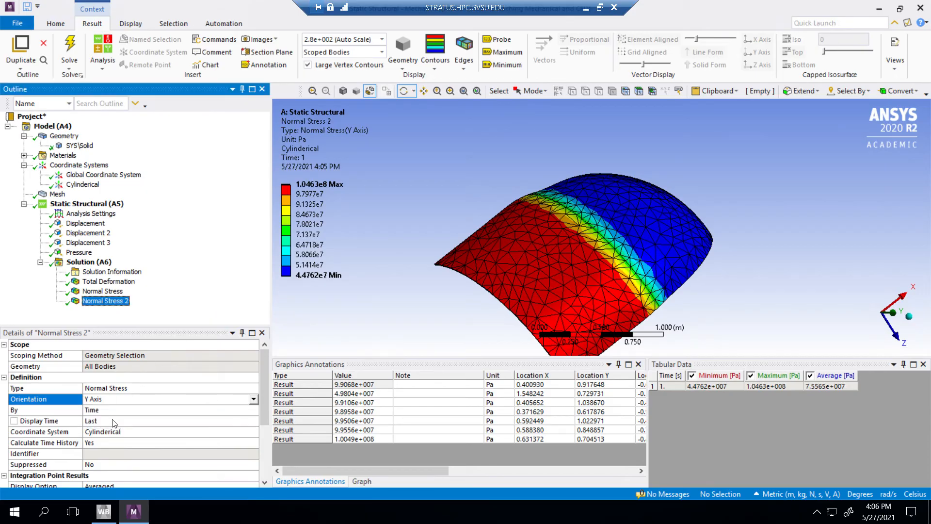
Step: Set the orientation of Normal Stress 2 to Z Axis and evaluate the longitudinal stress
{"action": "left_click", "coordinate": [111, 399]}
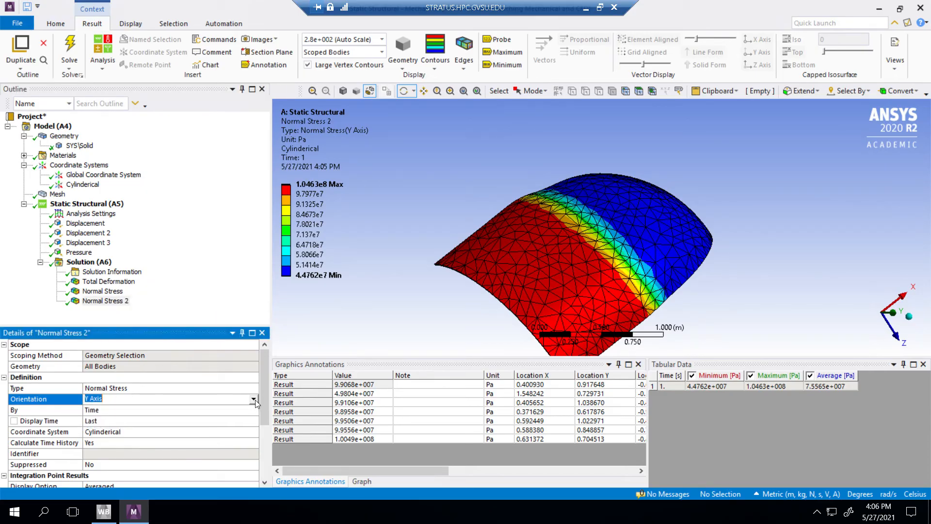
{"action": "left_click", "coordinate": [255, 399]}
{"action": "left_click", "coordinate": [134, 428]}
{"action": "right_click", "coordinate": [107, 301]}
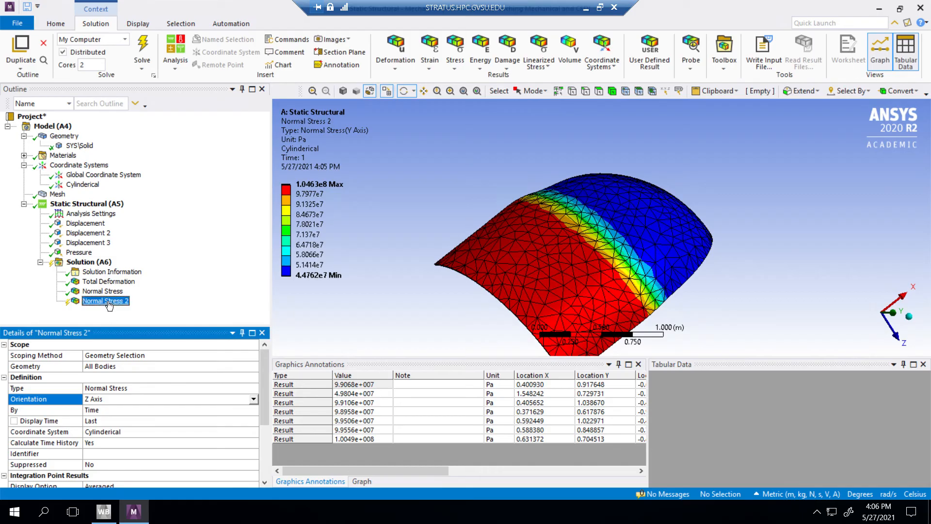
{"action": "left_click", "coordinate": [139, 324]}
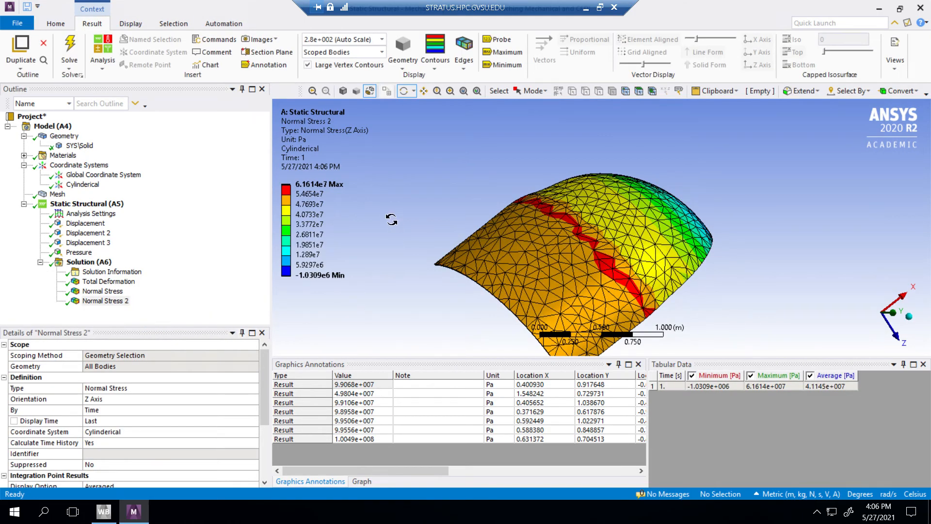
{"action": "left_click_drag", "start_coordinate": [391, 216], "coordinate": [262, 238]}
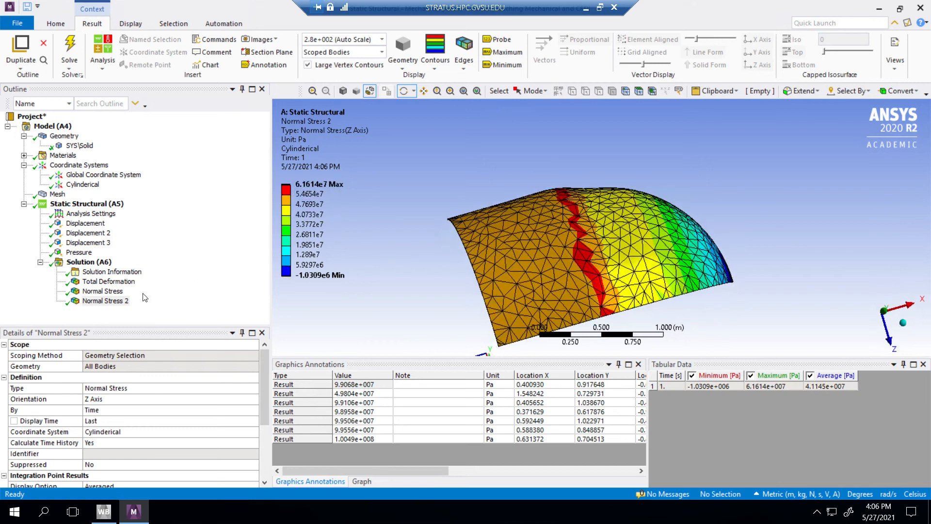
Step: Probe the Z-axis normal stress at one point on the cylindrical wall and inspect the contours toward the dome
{"action": "left_click", "coordinate": [105, 300]}
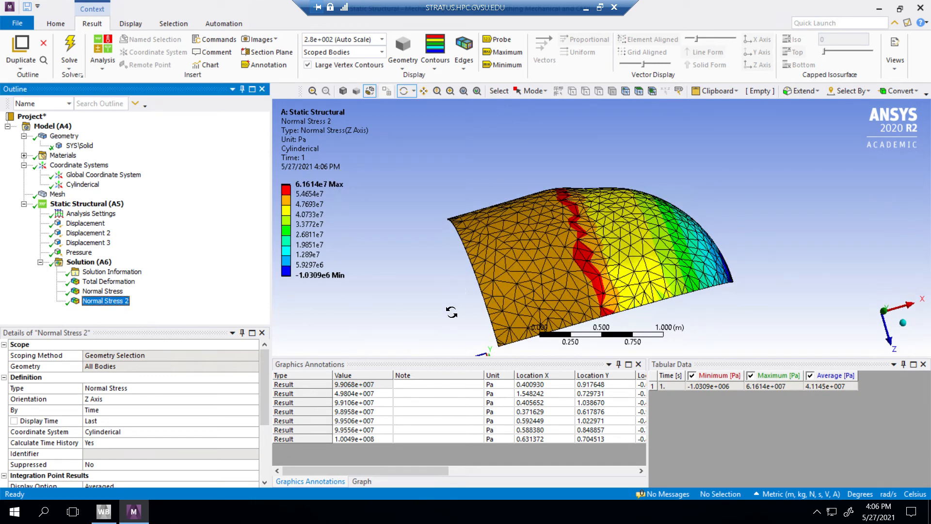
{"action": "left_click_drag", "start_coordinate": [451, 308], "coordinate": [404, 314]}
{"action": "left_click", "coordinate": [549, 273]}
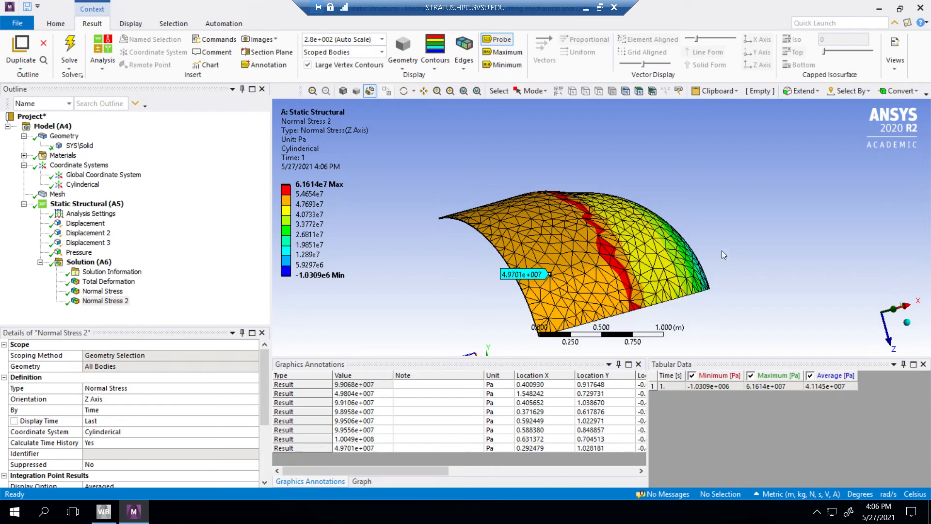
{"action": "middle_click_drag", "start_coordinate": [719, 309], "coordinate": [514, 237]}
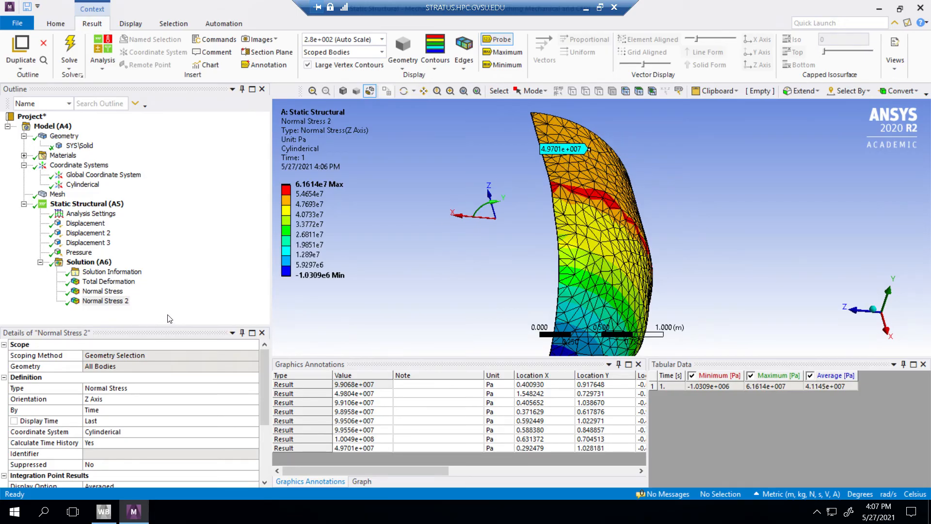
Step: Compare the Y-axis Normal Stress contours with the Z-axis Normal Stress 2 contours from several angles
{"action": "left_click", "coordinate": [111, 292]}
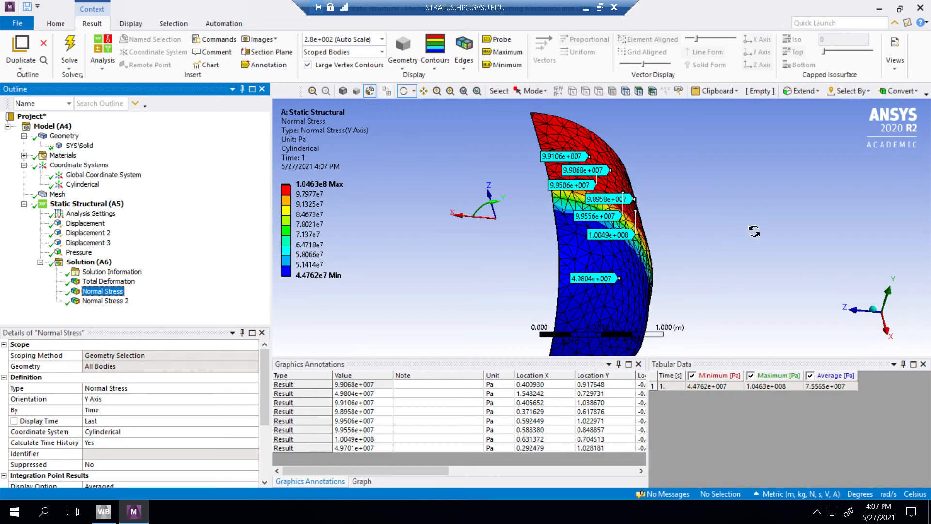
{"action": "left_click_drag", "start_coordinate": [754, 231], "coordinate": [606, 233]}
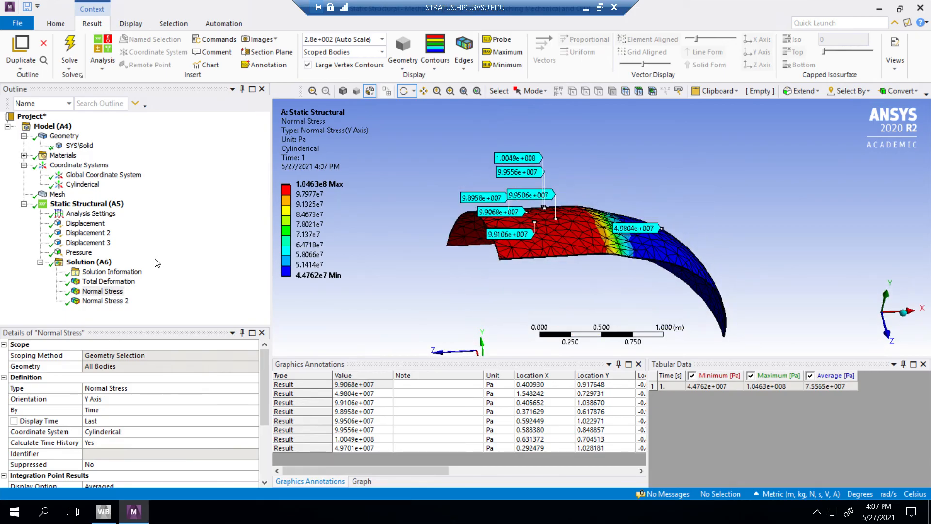
{"action": "left_click", "coordinate": [115, 301]}
{"action": "left_click", "coordinate": [107, 291]}
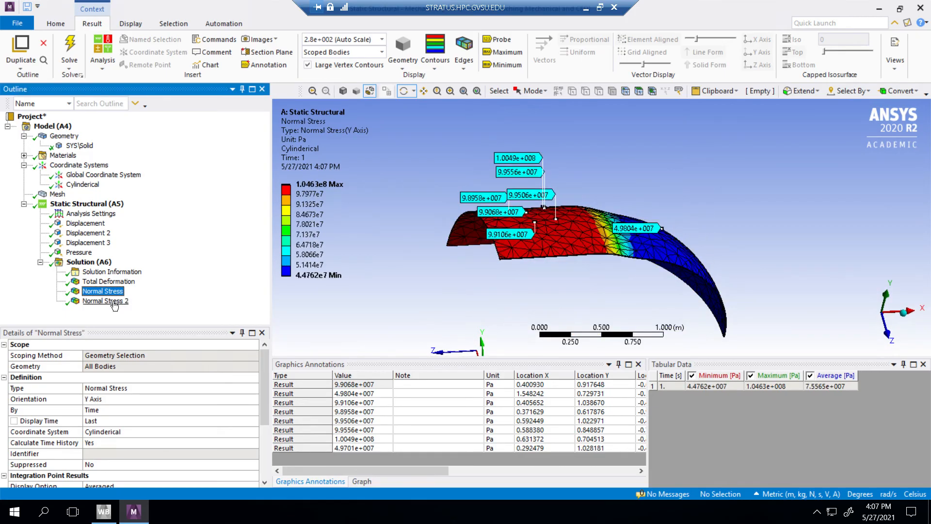
{"action": "left_click", "coordinate": [109, 301]}
{"action": "left_click", "coordinate": [108, 291]}
{"action": "left_click", "coordinate": [116, 301]}
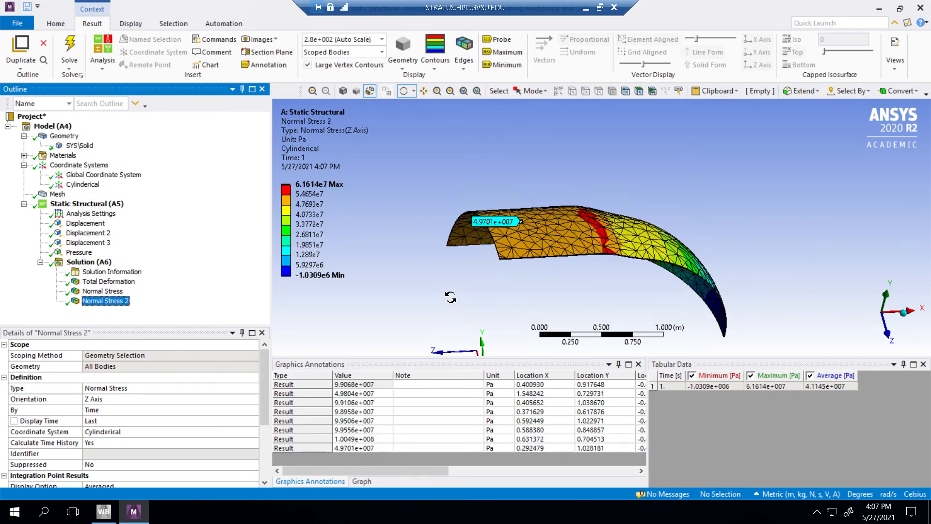
{"action": "left_click_drag", "start_coordinate": [430, 250], "coordinate": [562, 236]}
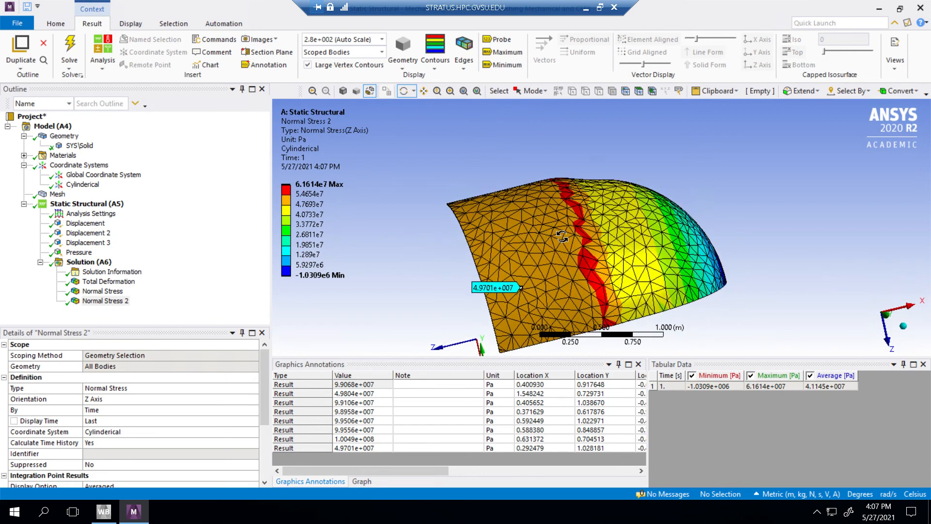
{"action": "left_click_drag", "start_coordinate": [408, 226], "coordinate": [359, 249]}
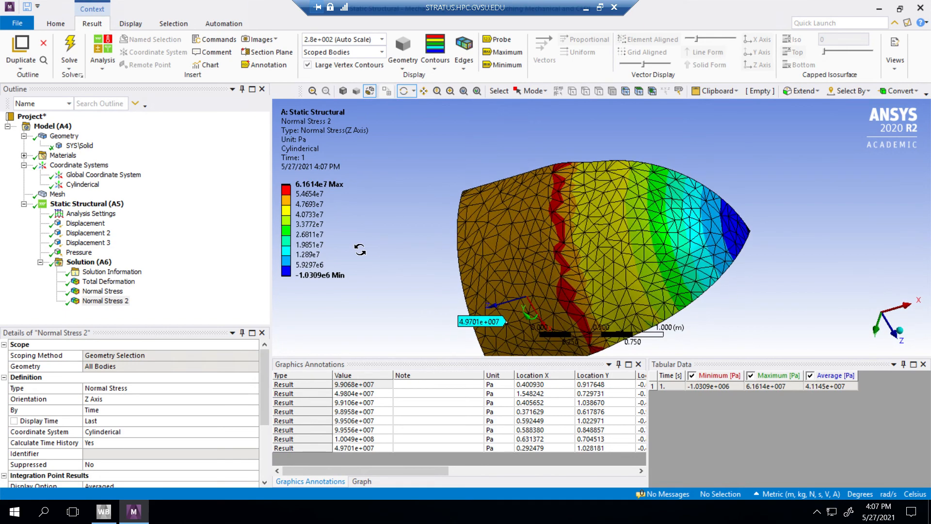
{"action": "mouse_move", "coordinate": [412, 272]}
{"action": "left_mouse_down"}
{"action": "mouse_move", "coordinate": [421, 251]}
{"action": "mouse_move", "coordinate": [418, 260]}
{"action": "left_mouse_up"}
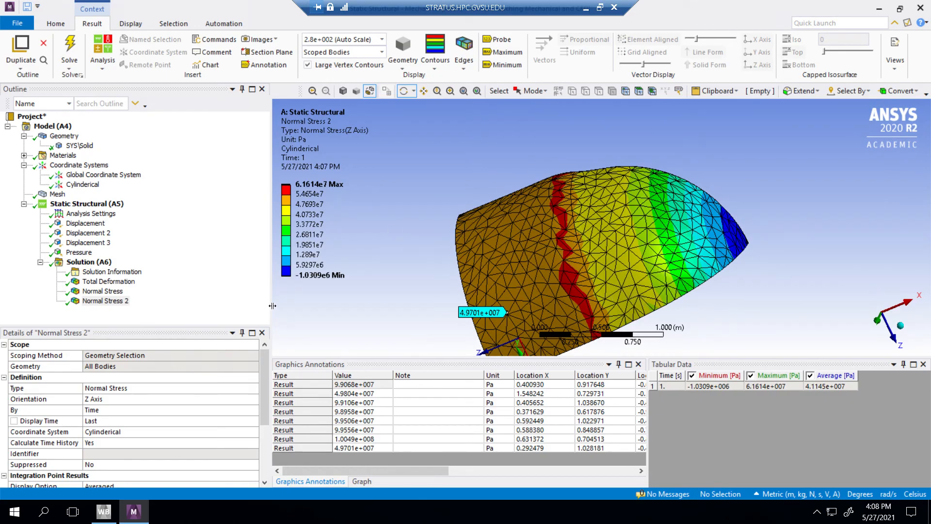
Step: Inspect the Y-axis Normal Stress contours and probe labels along the outer wall and the dome edge
{"action": "left_click", "coordinate": [102, 291]}
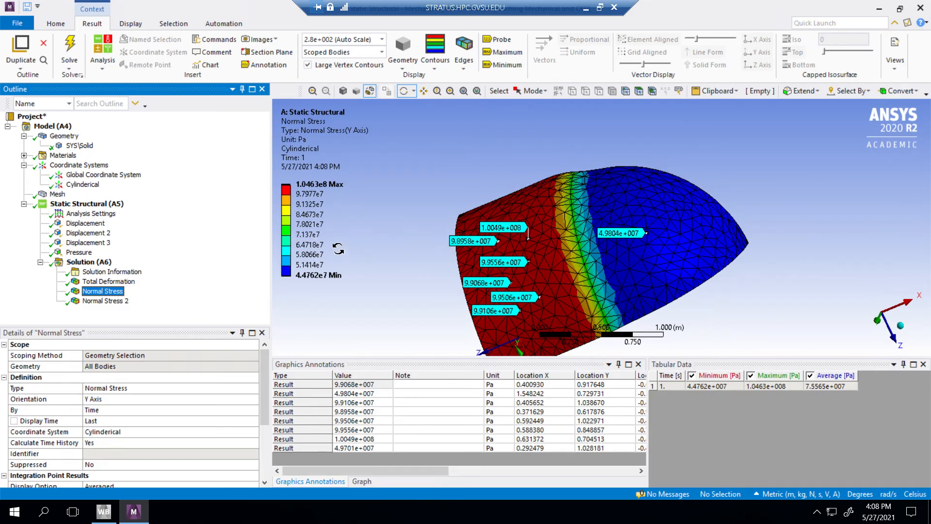
{"action": "left_click_drag", "start_coordinate": [421, 274], "coordinate": [324, 261]}
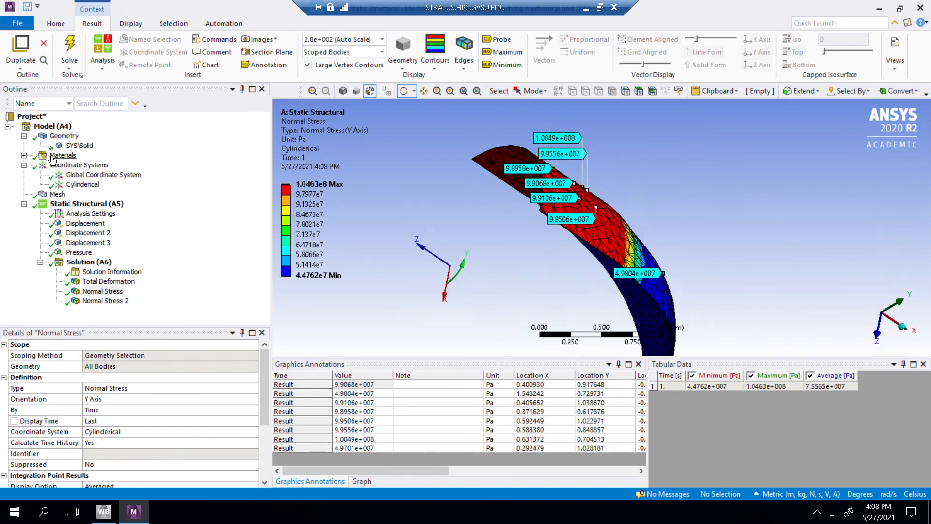
Step: Review the objects that can be inserted under Model, including the Construction Geometry types, without adding any
{"action": "right_click", "coordinate": [78, 137]}
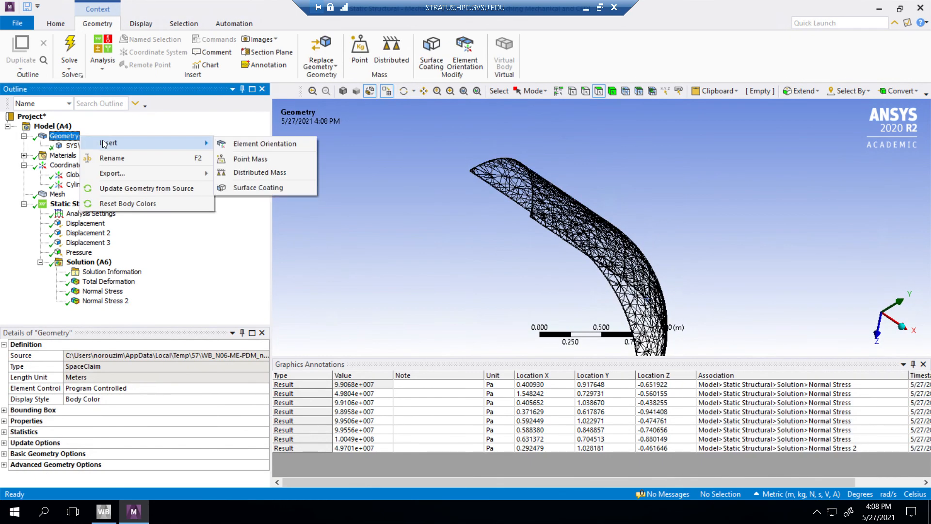
{"action": "right_click", "coordinate": [67, 126]}
{"action": "mouse_move", "coordinate": [94, 132]}
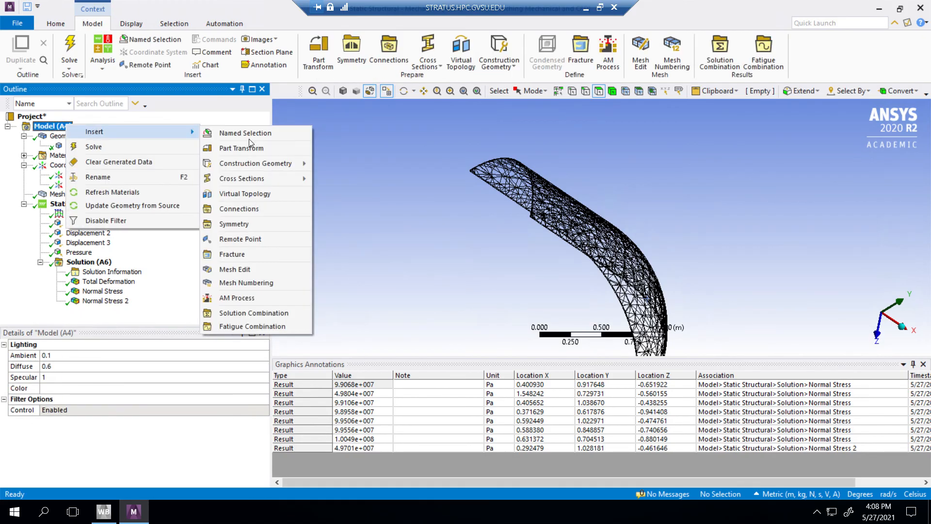
{"action": "mouse_move", "coordinate": [255, 163]}
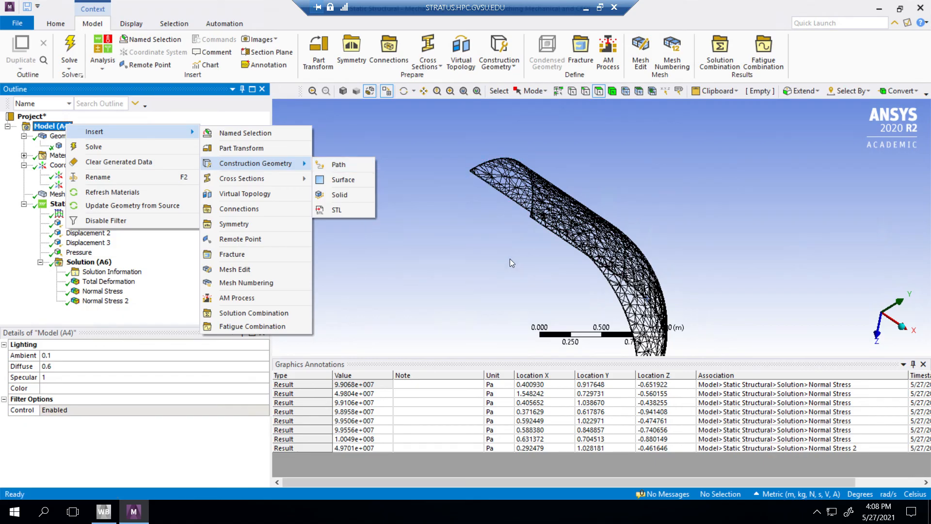
{"action": "left_click", "coordinate": [464, 232]}
Step: Examine the meshed wall from outside and inside, and view the Normal Stress contours on both surfaces
{"action": "middle_click_drag", "start_coordinate": [470, 217], "coordinate": [513, 219]}
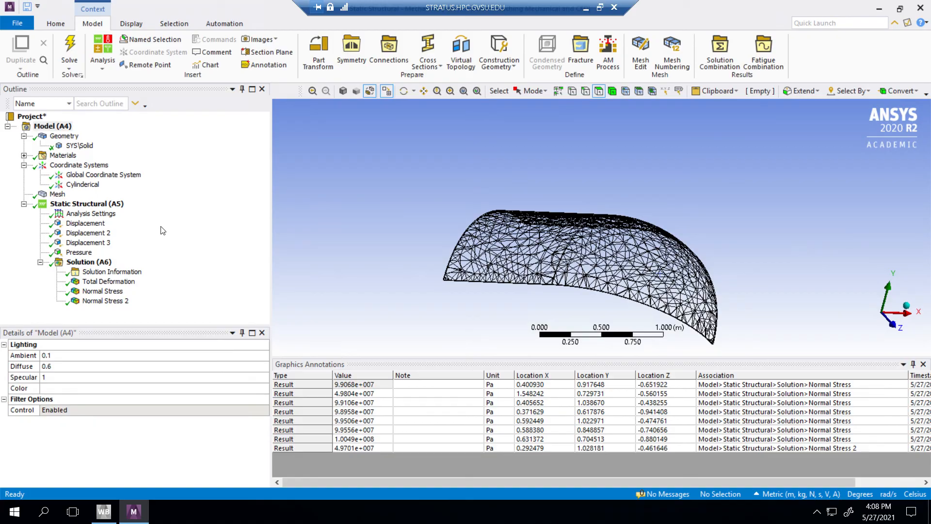
{"action": "middle_click_drag", "start_coordinate": [593, 256], "coordinate": [397, 174]}
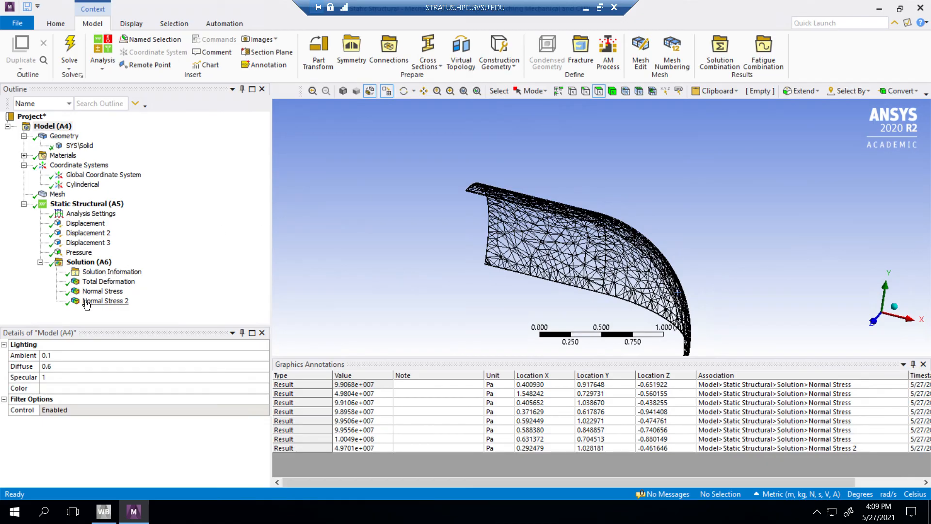
{"action": "left_click", "coordinate": [102, 291]}
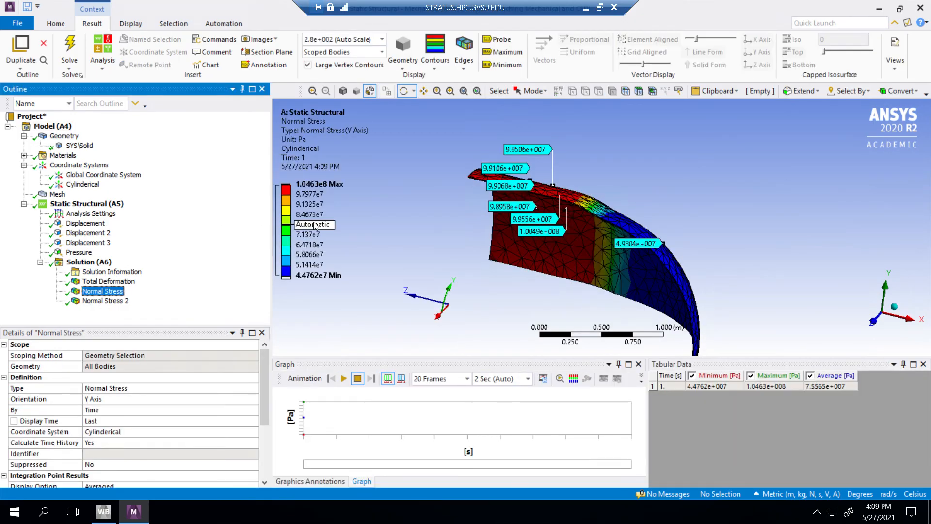
{"action": "left_click_drag", "start_coordinate": [392, 185], "coordinate": [352, 184]}
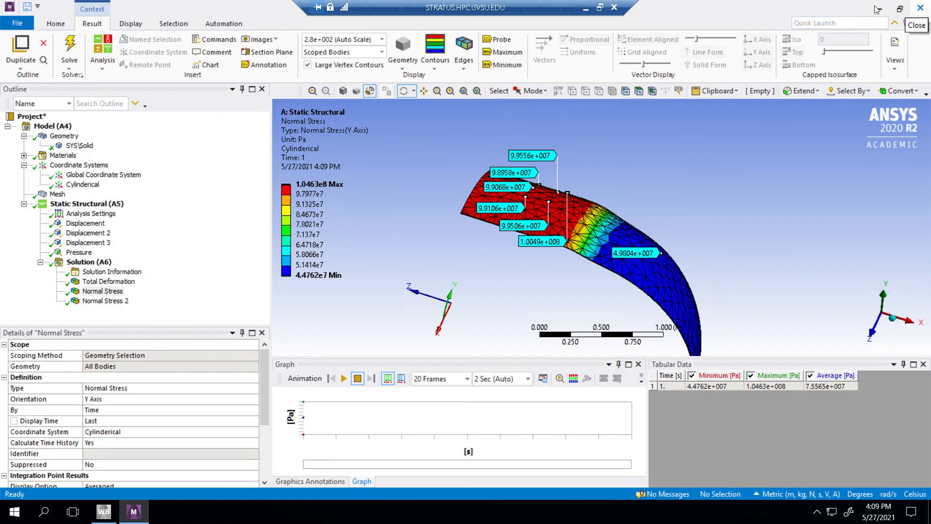
Step: Close Mechanical and Workbench without saving the project, and end the remote desktop session
{"action": "left_click", "coordinate": [921, 8]}
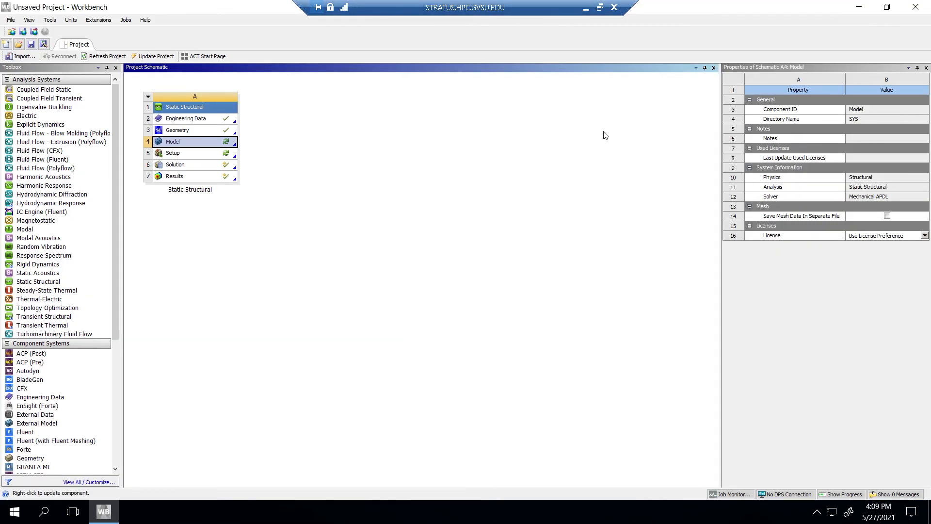
{"action": "left_click", "coordinate": [916, 6]}
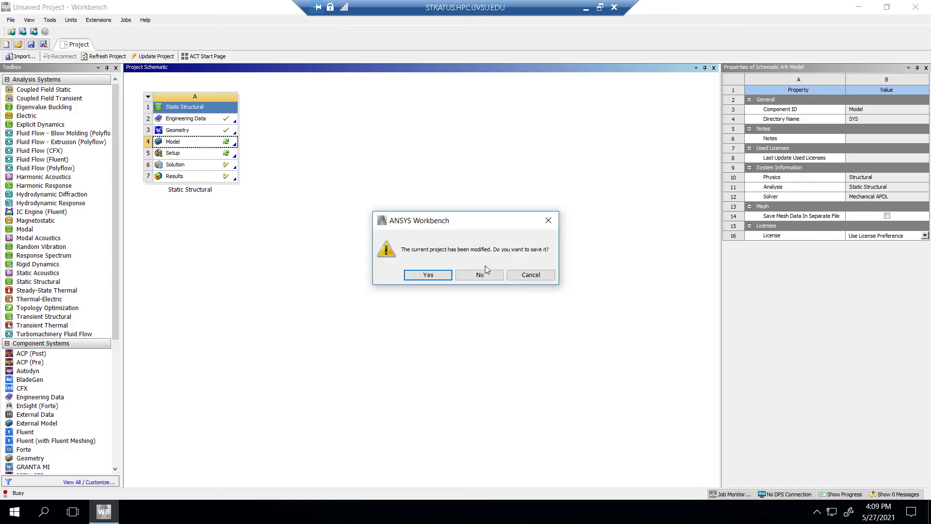
{"action": "left_click", "coordinate": [484, 275]}
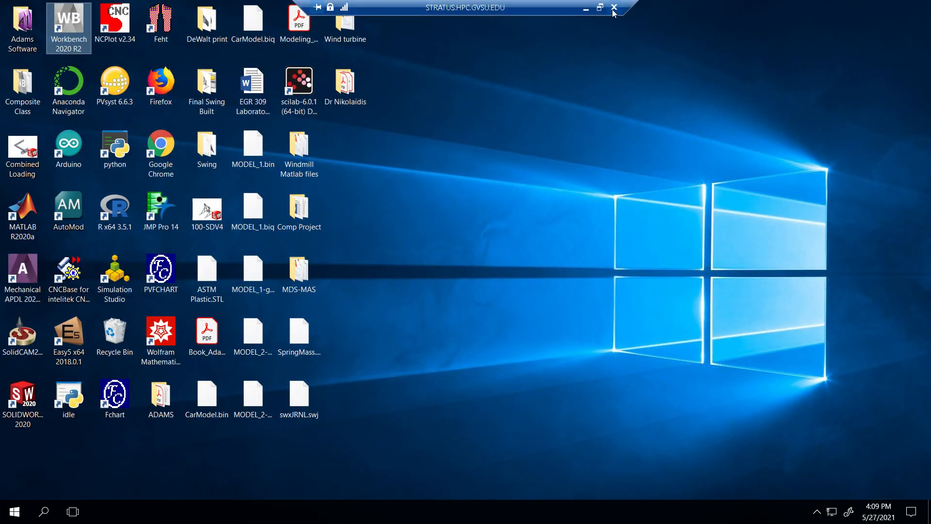
{"action": "left_click", "coordinate": [614, 7]}
{"action": "left_click", "coordinate": [373, 511]}
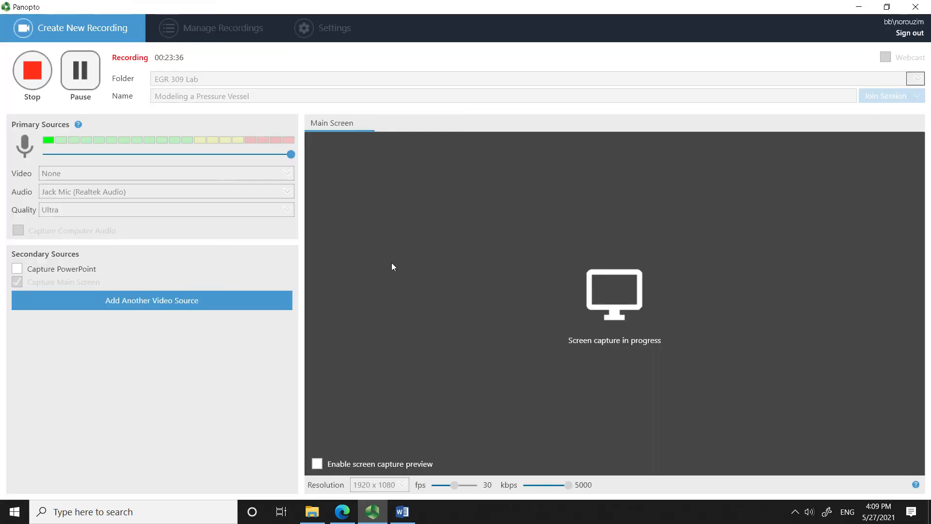